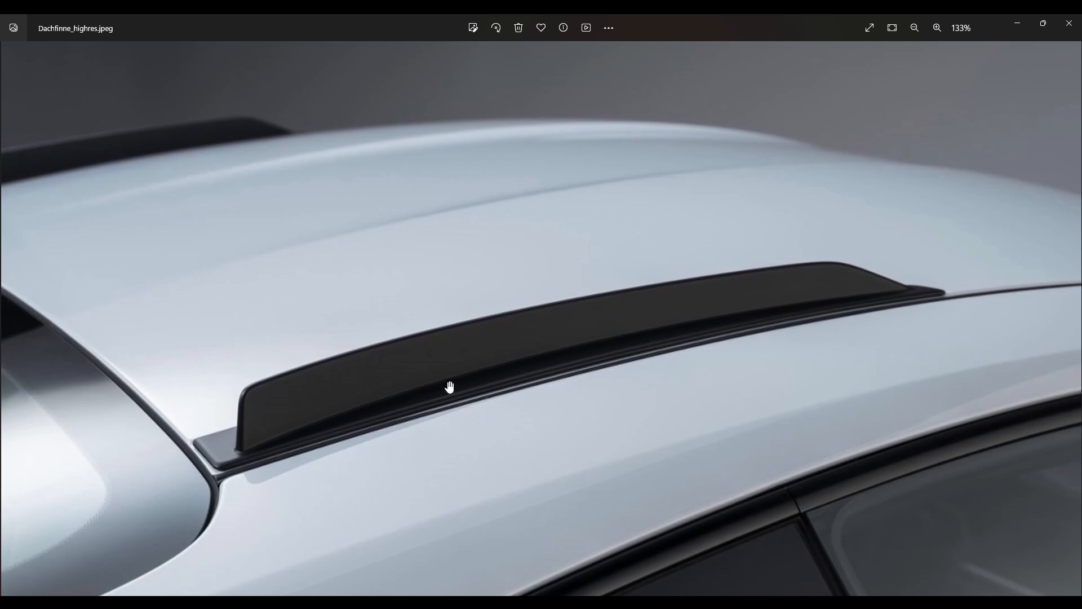
Examine the roof fin reference photo and, in SOLIDWORKS, the gutter area of the scanned roof mesh.
scroll(449, 386, down, 1)
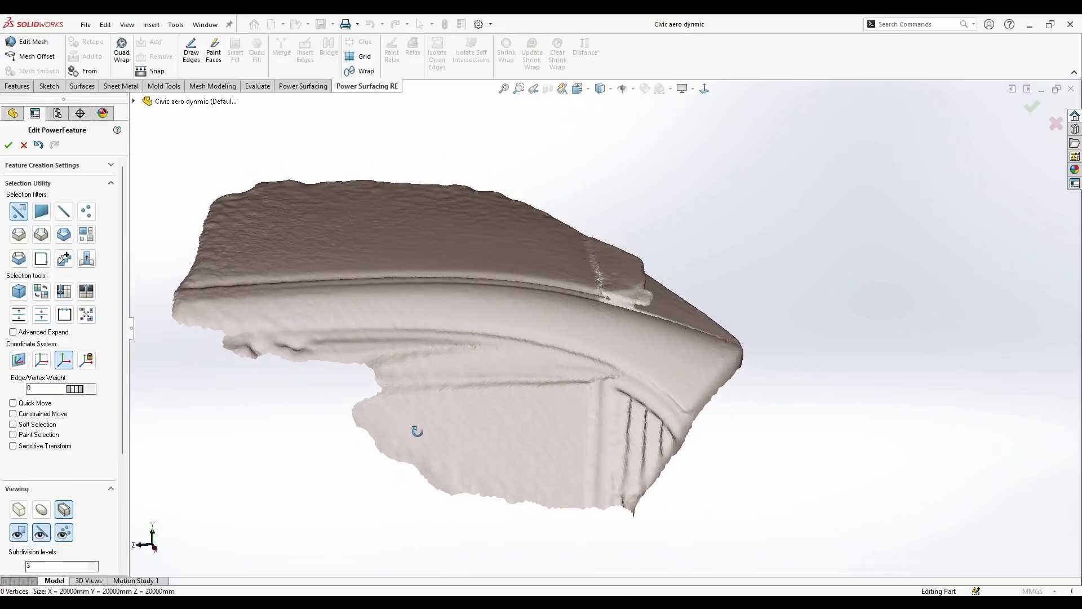
middle_drag(415, 429, 406, 384)
scroll(526, 427, up, 3)
middle_drag(526, 427, 479, 358)
scroll(547, 340, down, 3)
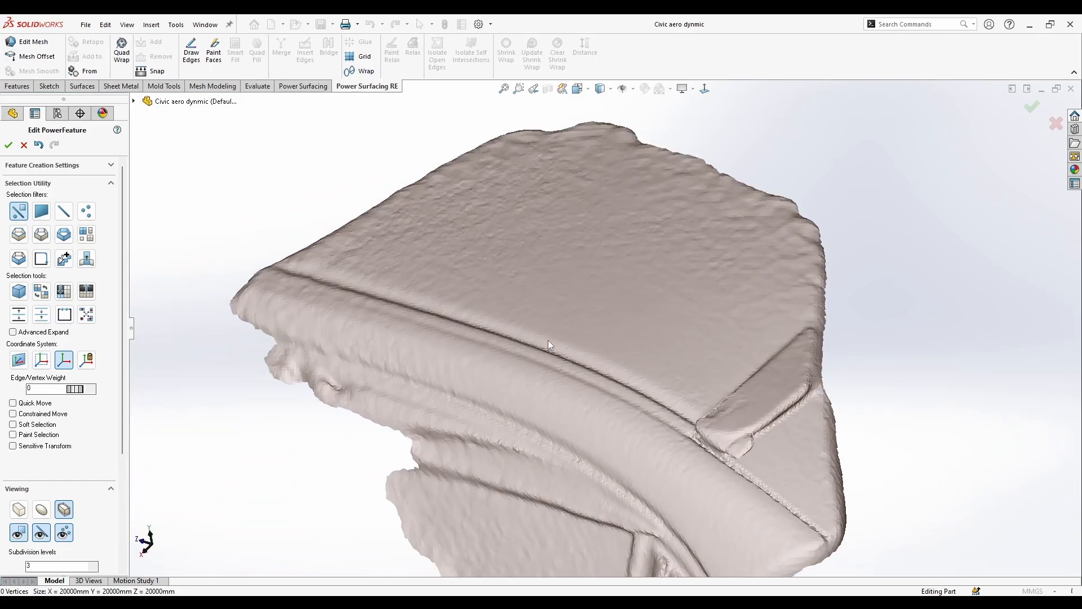
middle_drag(548, 340, 717, 371)
middle_drag(617, 410, 561, 434)
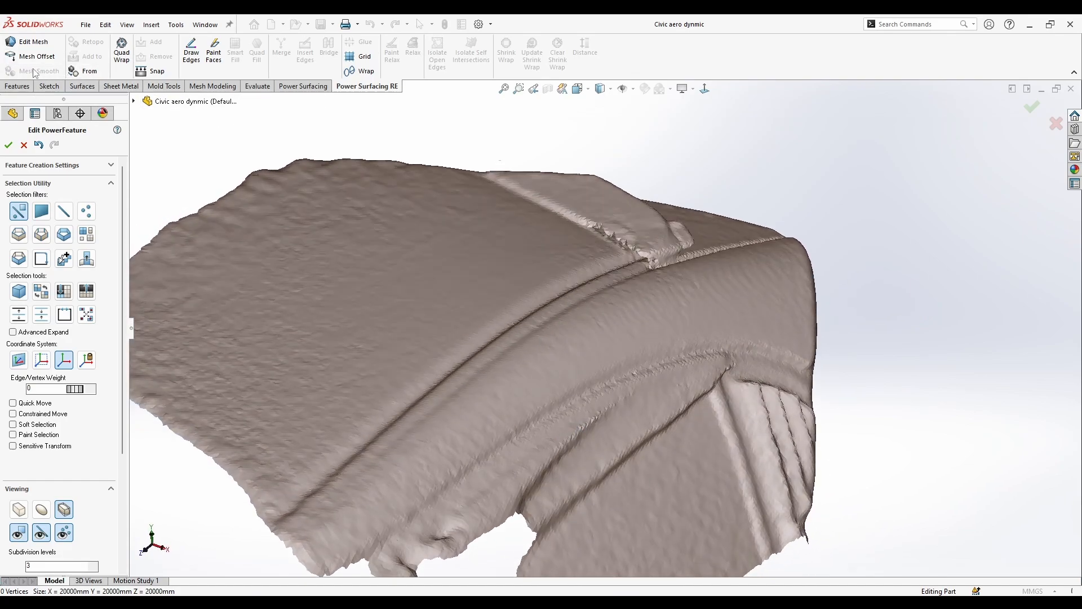
Create a planar surface 100 mm long and 100 mm wide with one segment in each direction.
click(305, 86)
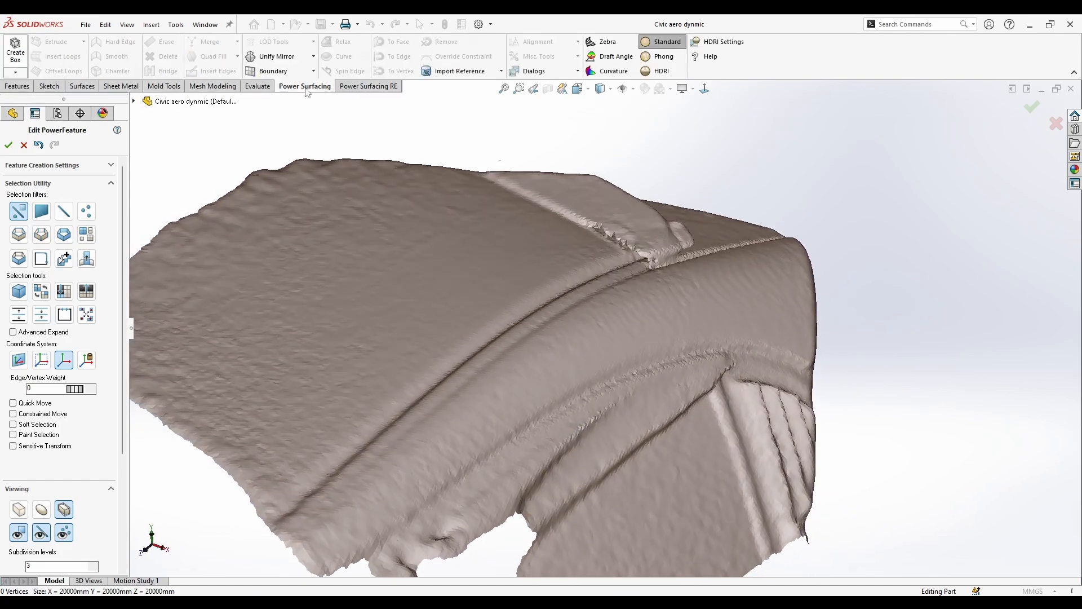
click(14, 73)
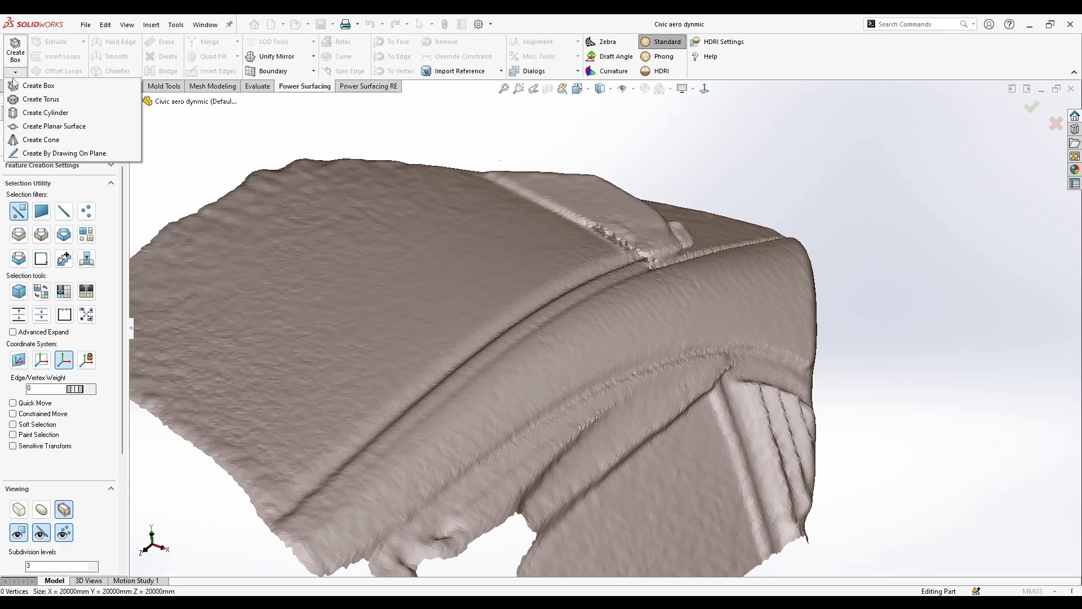
click(72, 129)
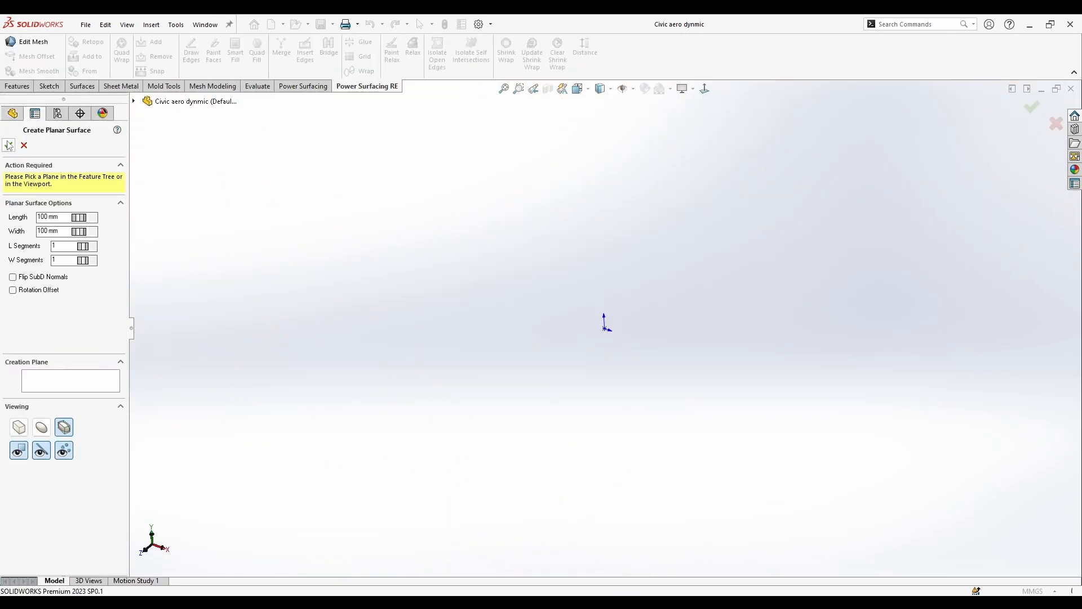
click(9, 145)
scroll(601, 328, up, 5)
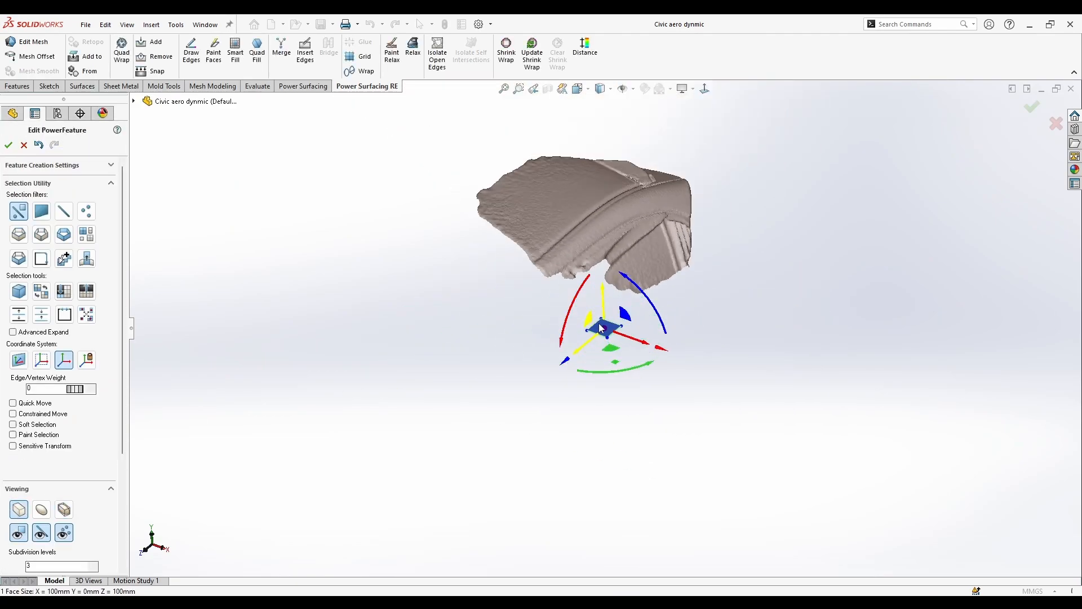
Move the planar surface up onto the roof mesh, just beside the gutter.
drag(602, 295, 609, 177)
scroll(613, 177, down, 4)
middle_drag(614, 197, 686, 288)
scroll(685, 287, down, 4)
drag(627, 315, 631, 348)
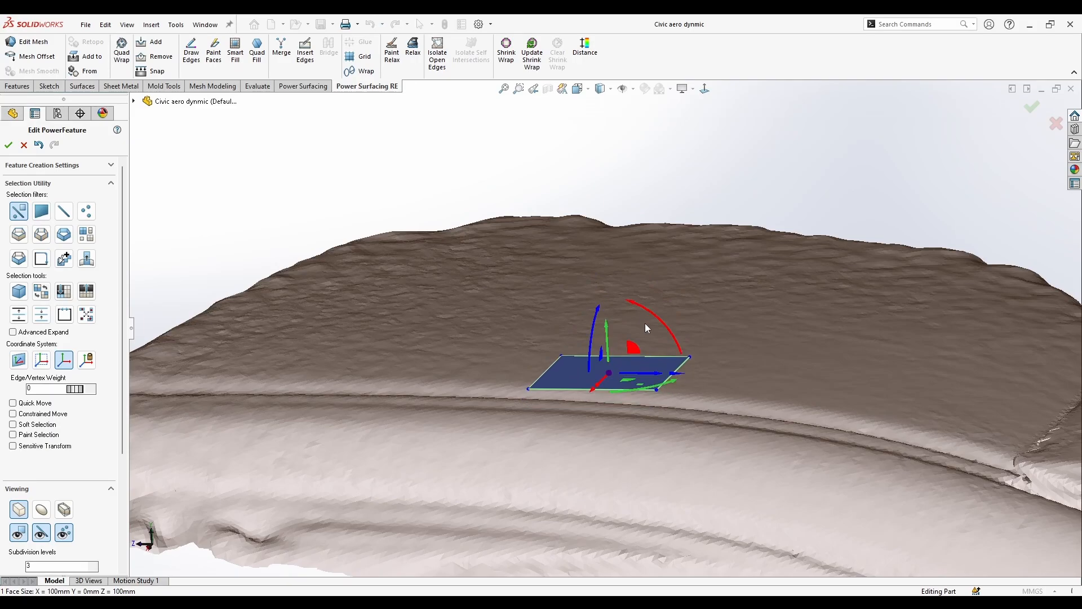
Scale the planar surface down uniformly to about 33.6 mm square.
middle_drag(645, 324, 550, 330)
drag(645, 349, 636, 537)
middle_drag(600, 421, 806, 454)
scroll(806, 454, down, 4)
middle_drag(648, 361, 609, 357)
scroll(609, 357, down, 2)
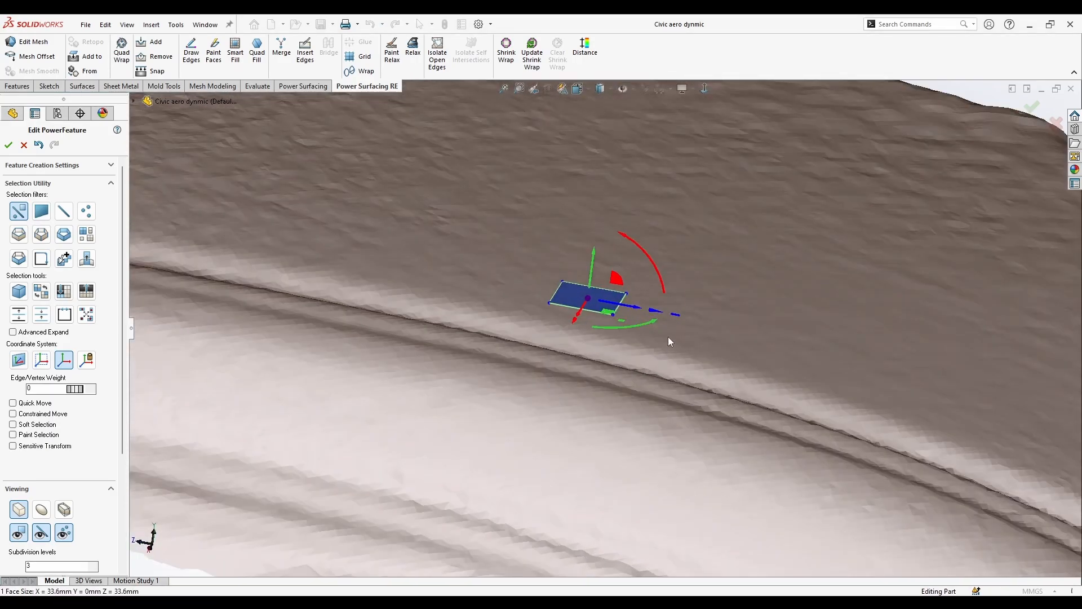
Constrain the surface's vertices so they snap to the reference mesh.
right_click(667, 336)
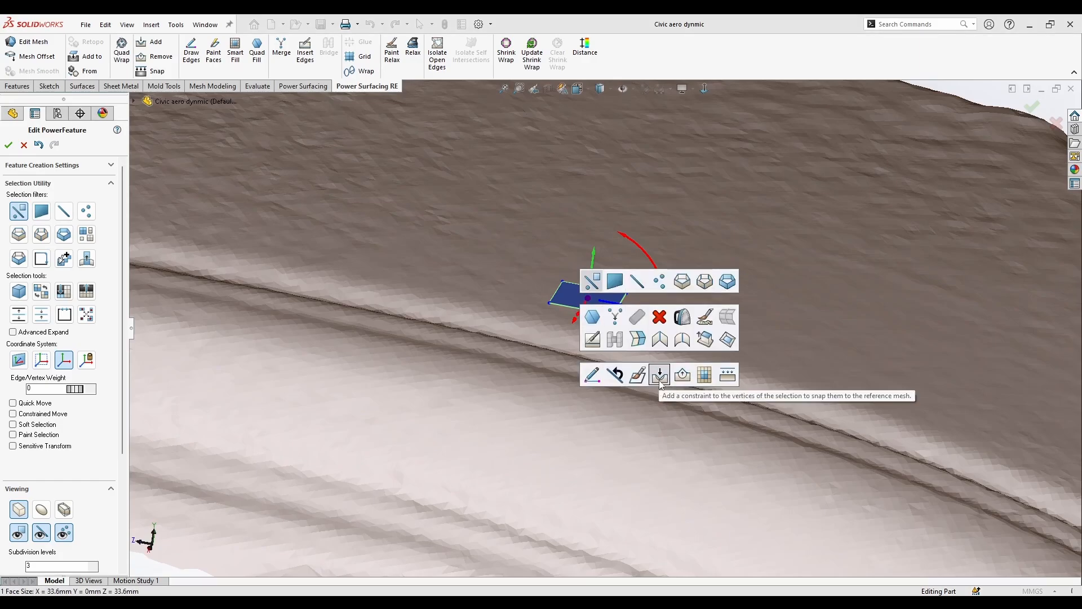
click(660, 375)
middle_drag(623, 367, 454, 276)
drag(454, 276, 484, 307)
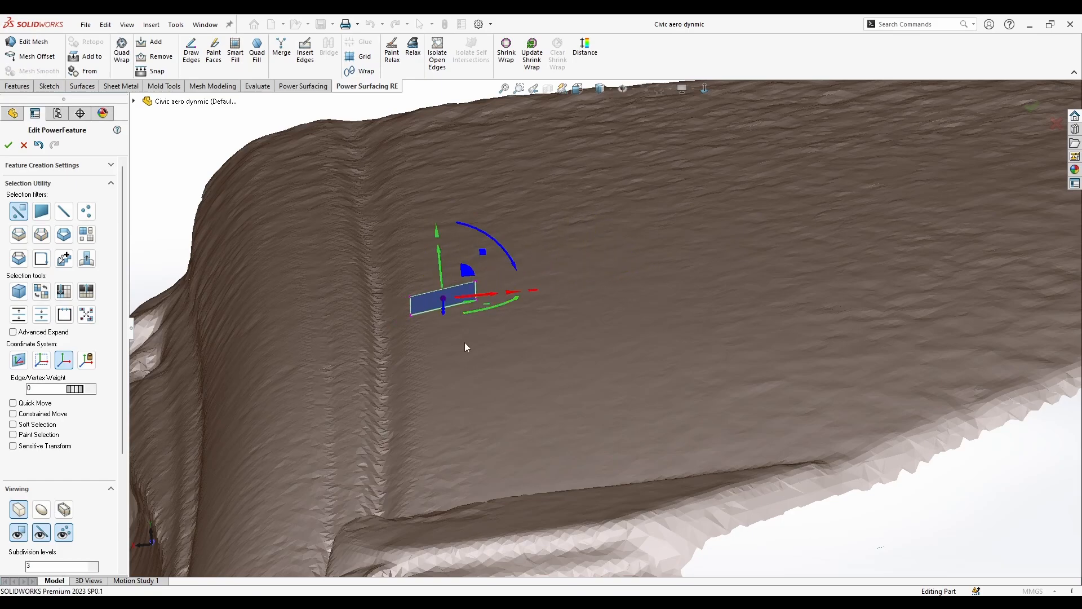
middle_drag(466, 345, 417, 282)
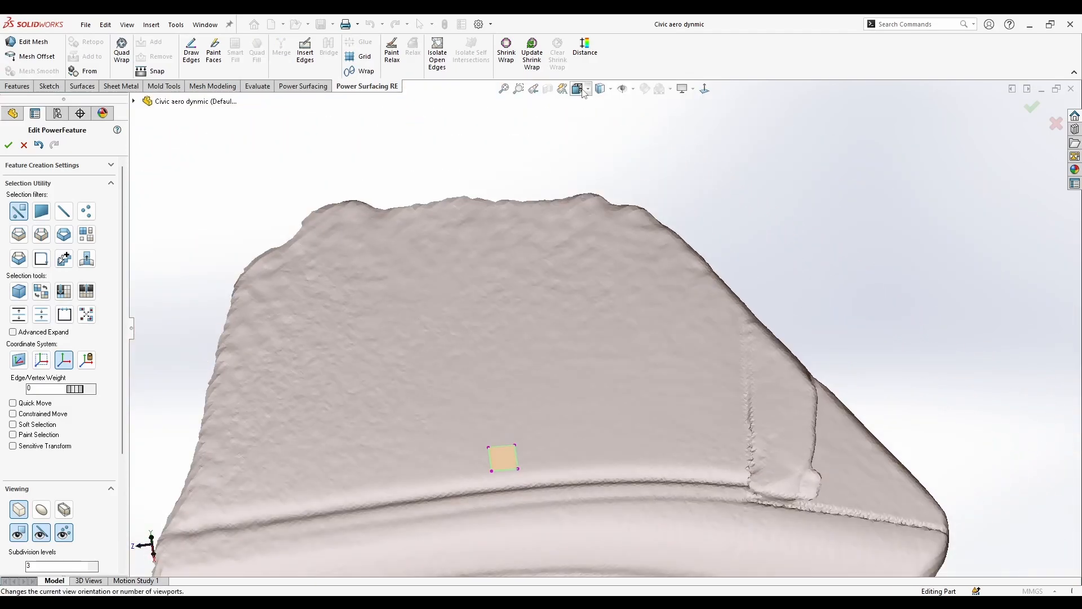
Extend the surface's edge in sections along the gutter up to the raised lip, forming a strip of five faces.
click(577, 90)
click(595, 126)
scroll(626, 349, down, 5)
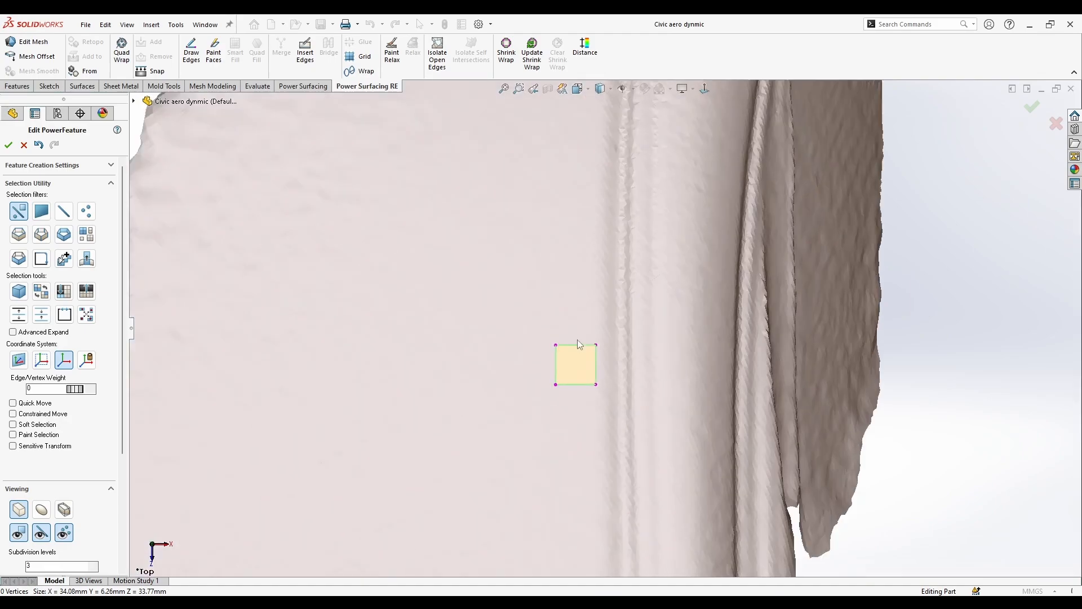
click(575, 372)
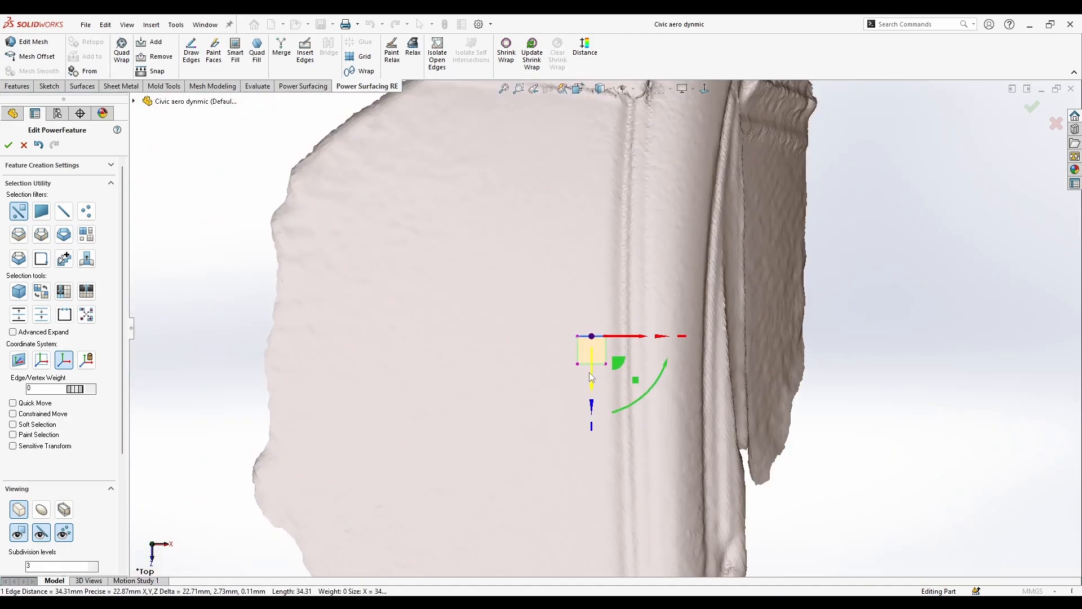
drag(591, 381, 626, 202)
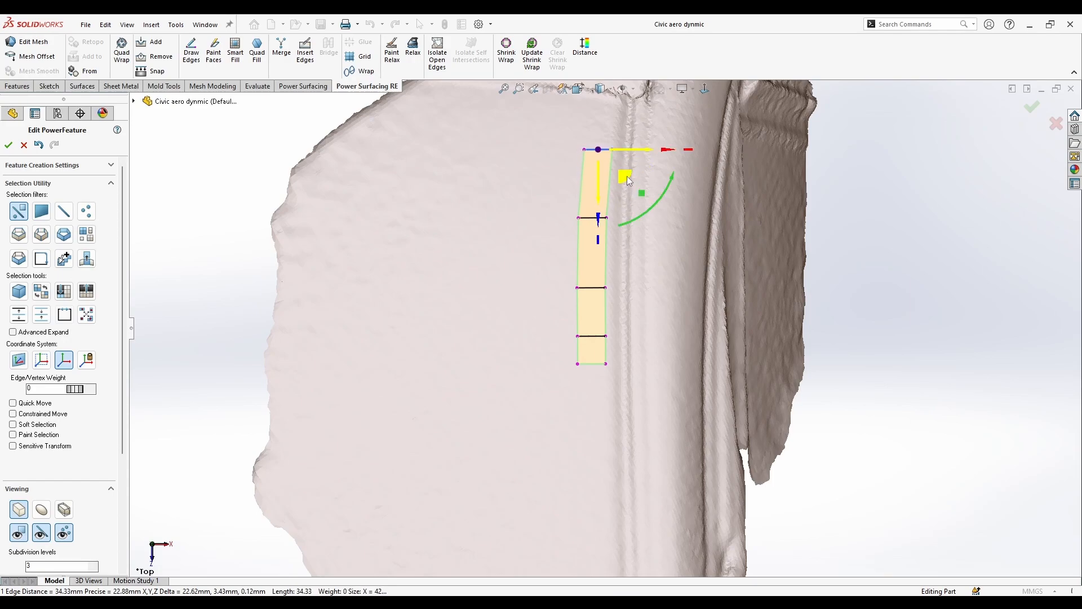
drag(627, 177, 628, 164)
ctrl+middle_drag(631, 134, 627, 175)
drag(625, 199, 633, 162)
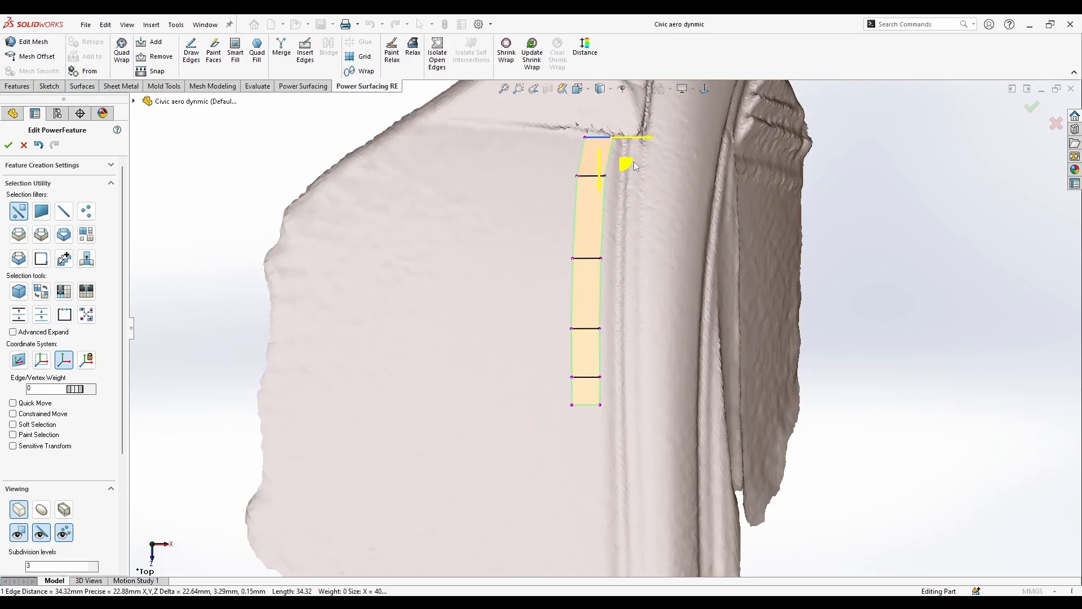
Rotate the strip's end edge at the raised lip and adjust the adjacent cross edge to follow the gutter's curve.
drag(642, 203, 631, 217)
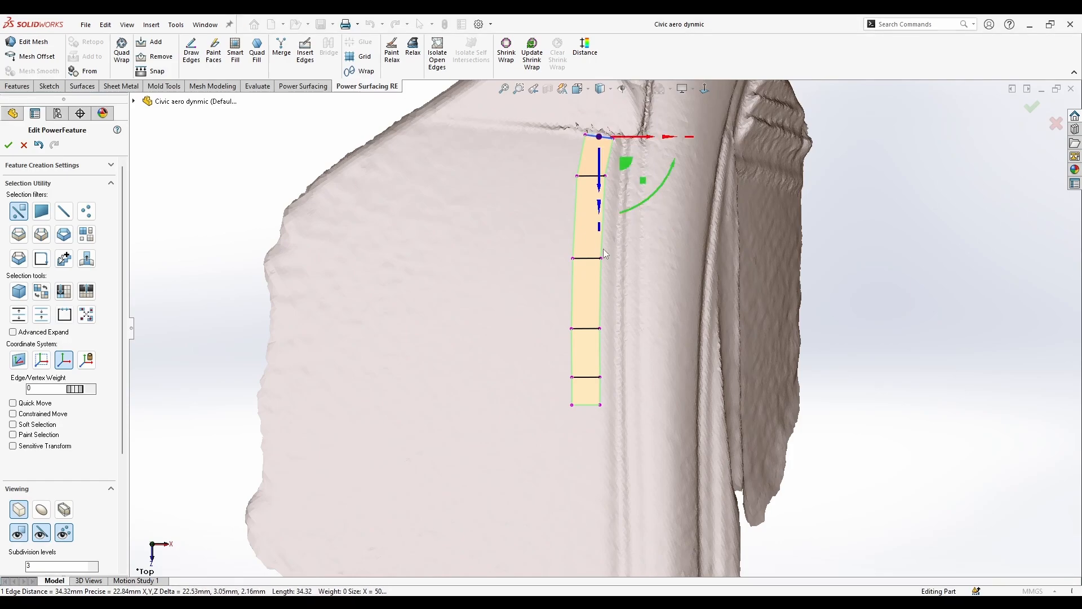
click(594, 177)
drag(612, 178, 614, 181)
key(Escape)
scroll(583, 304, up, 2)
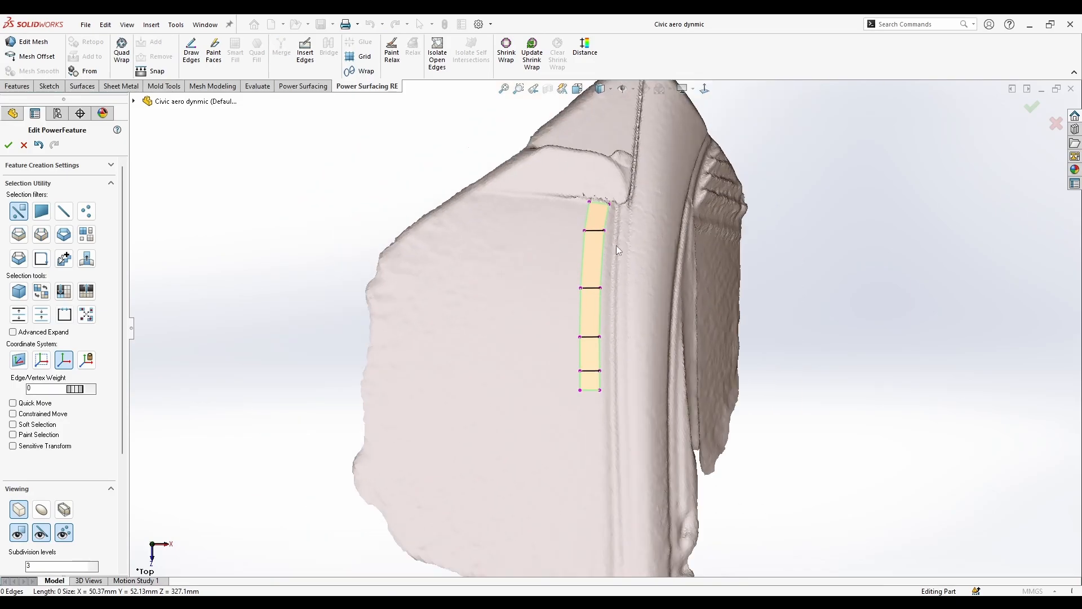
Move the strip's end edge farthest from the raised lip outward, lengthening the strip to about 341 mm in Z.
click(579, 90)
click(611, 136)
scroll(568, 326, down, 5)
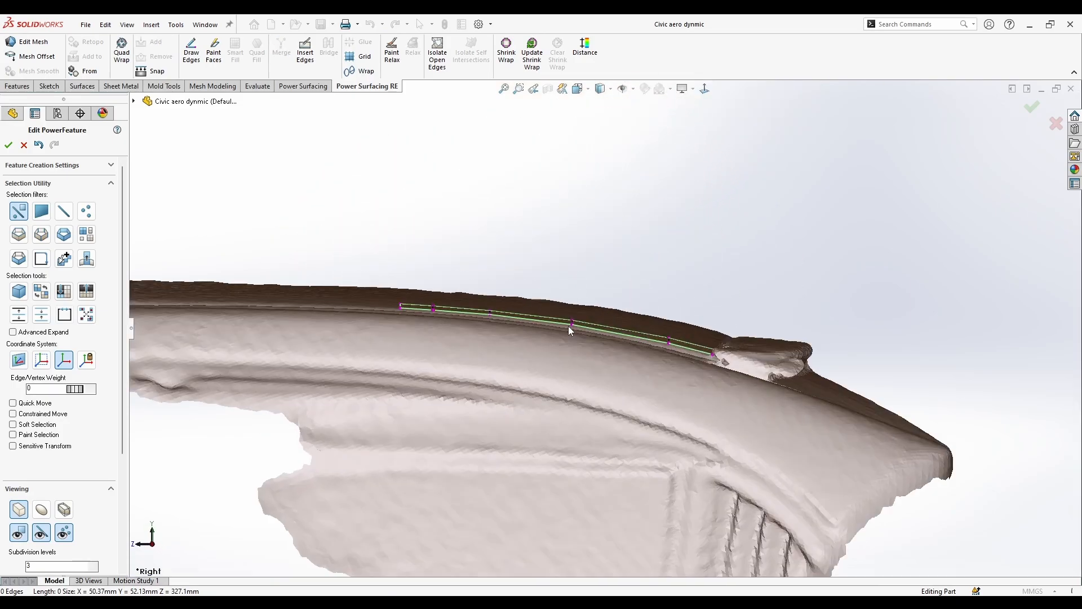
scroll(719, 366, down, 2)
scroll(598, 355, up, 5)
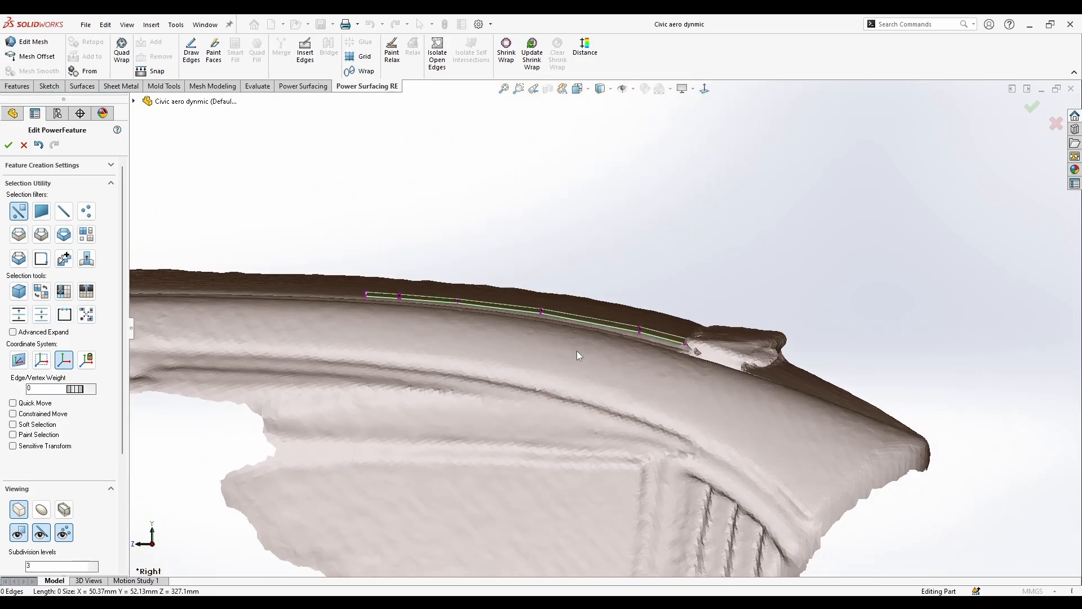
scroll(574, 340, up, 2)
scroll(522, 338, down, 5)
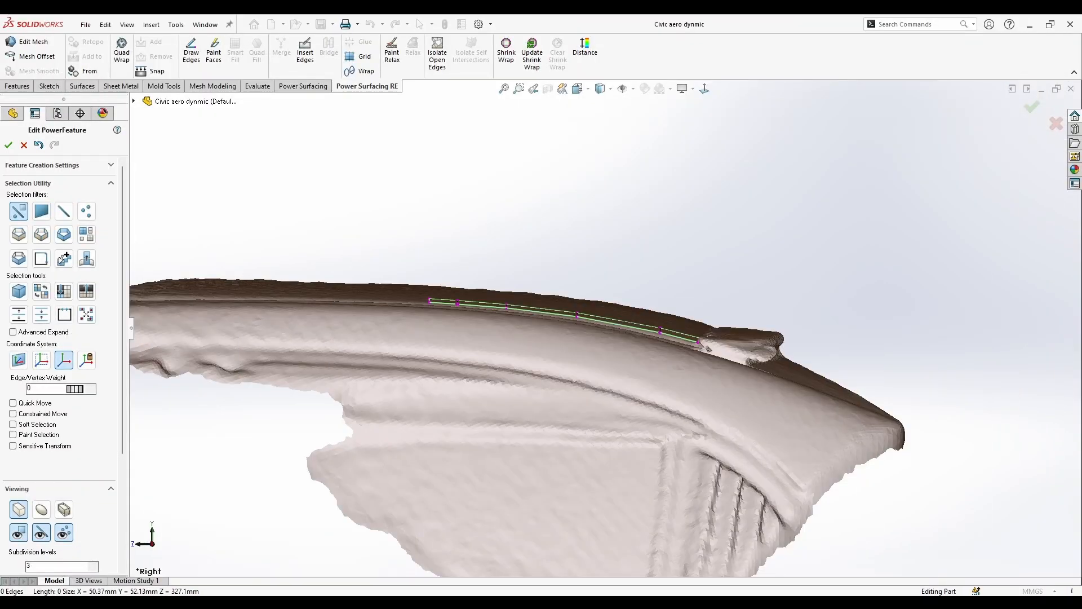
scroll(708, 348, up, 3)
scroll(524, 380, up, 3)
scroll(544, 309, down, 5)
drag(516, 316, 494, 342)
click(644, 396)
Select the five long edges on the strip's side away from the gutter and move them toward the gutter to narrow the strip.
scroll(644, 372, up, 6)
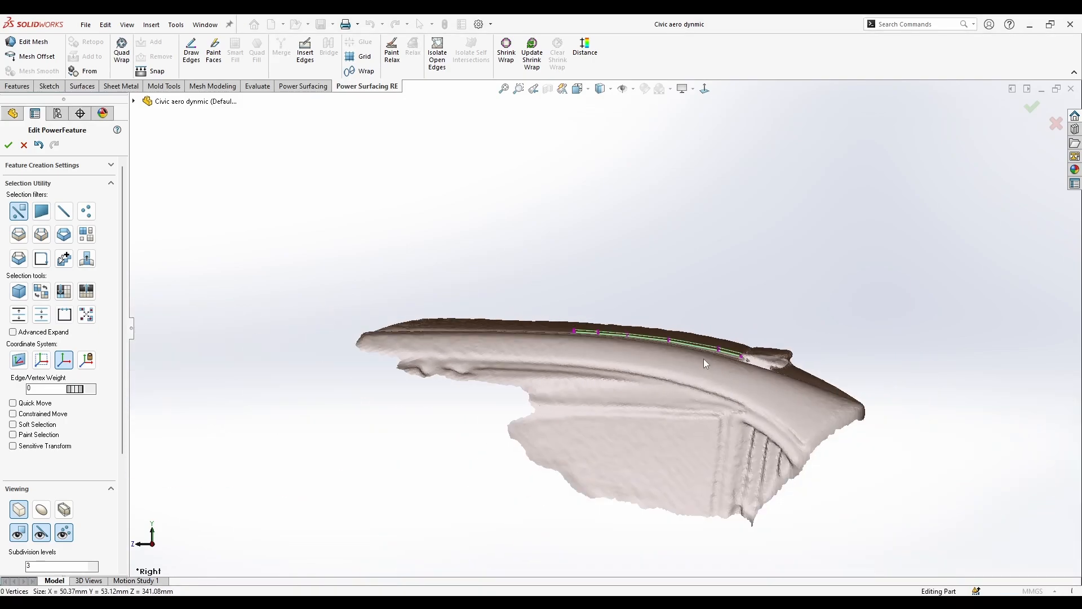
scroll(704, 352, down, 7)
scroll(690, 345, down, 1)
scroll(523, 323, up, 4)
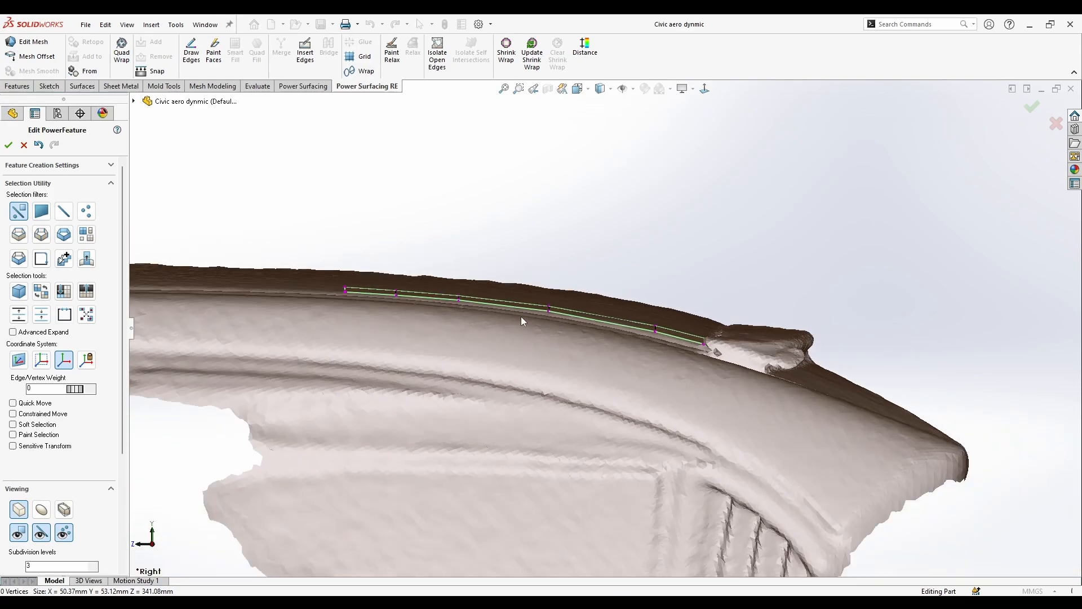
key(shift+Down)
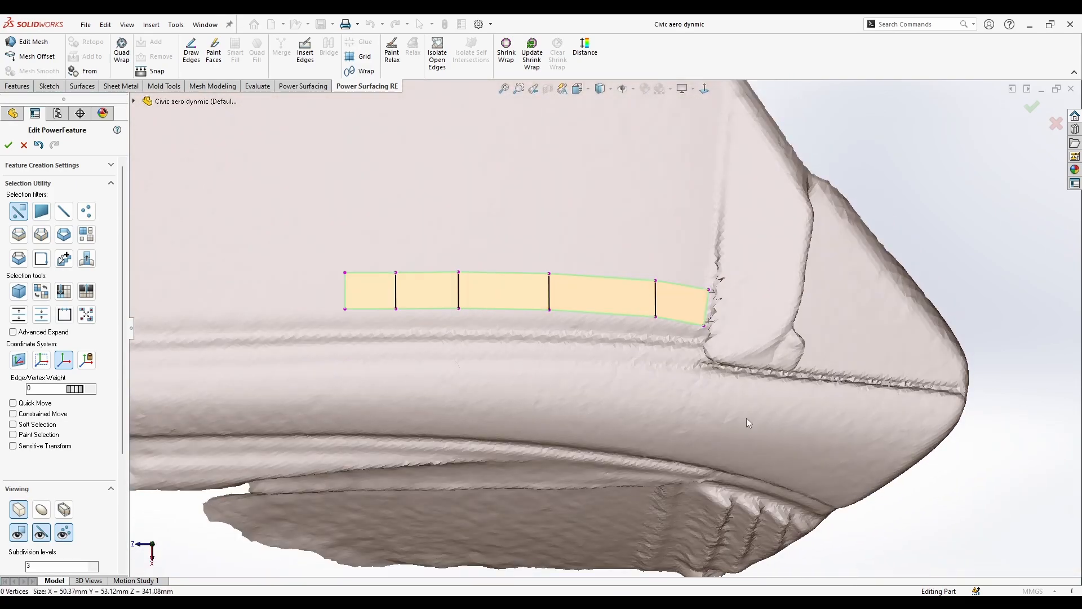
click(508, 273)
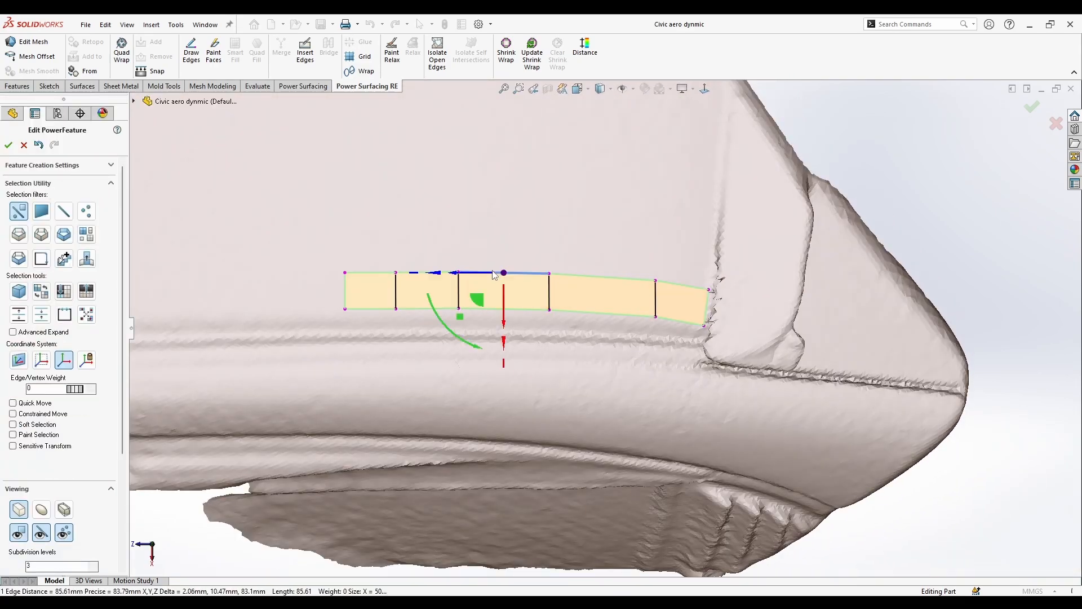
ctrl+click(417, 273)
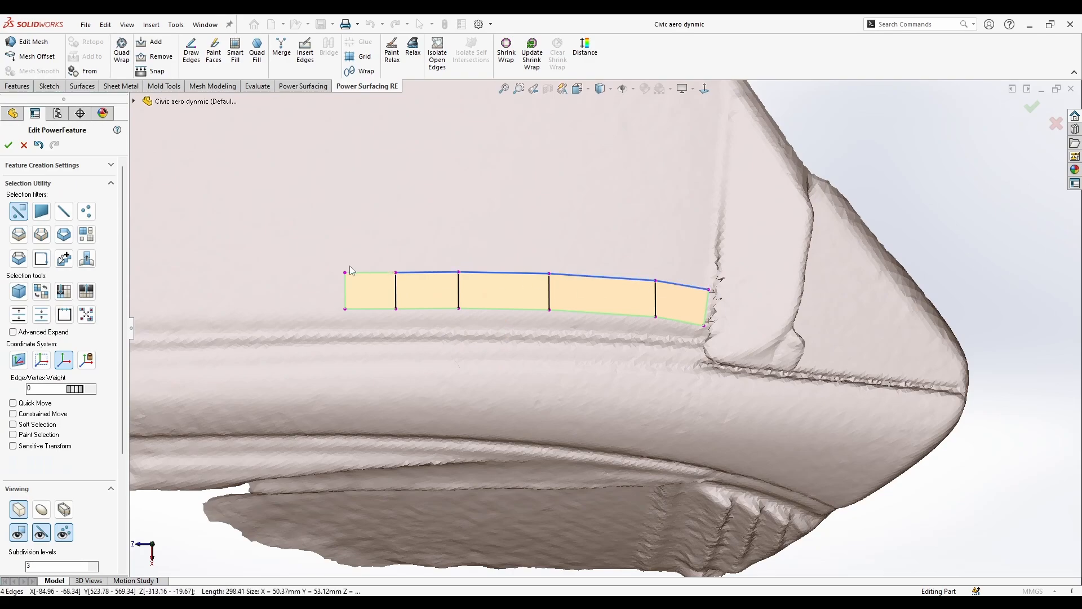
scroll(492, 264, down, 1)
drag(533, 321, 535, 334)
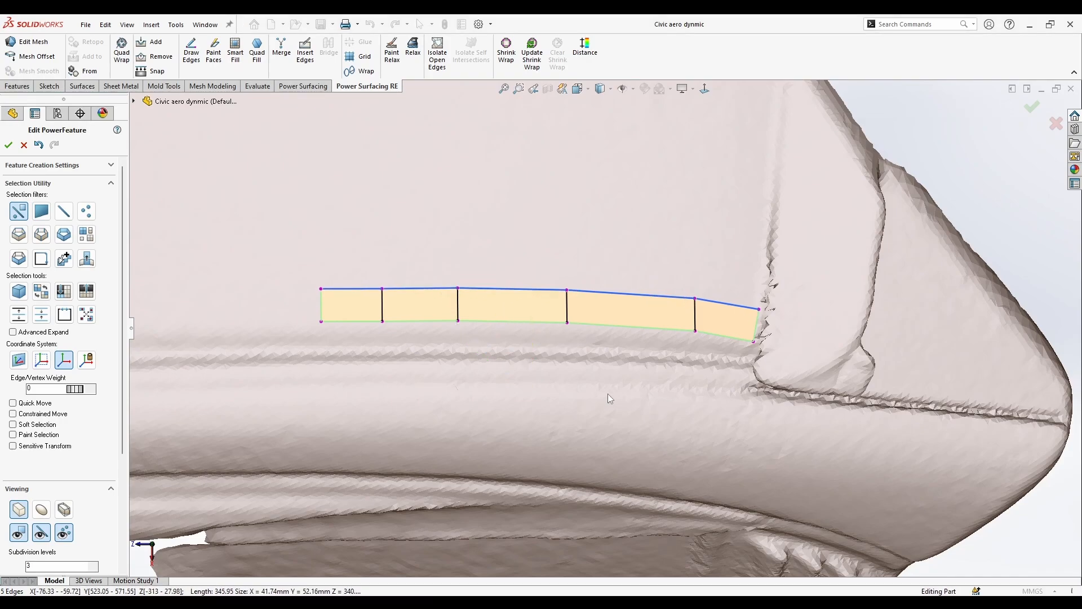
Shift the strip's end edge at the raised lip slightly away from the gutter.
click(607, 394)
click(758, 309)
click(766, 350)
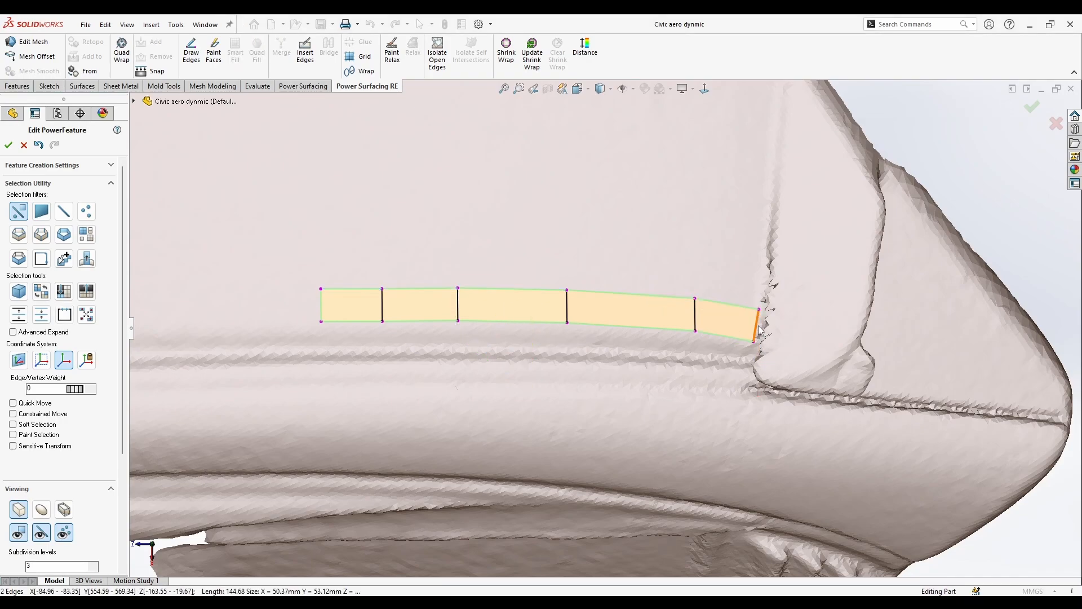
click(757, 327)
drag(758, 347, 767, 341)
click(807, 343)
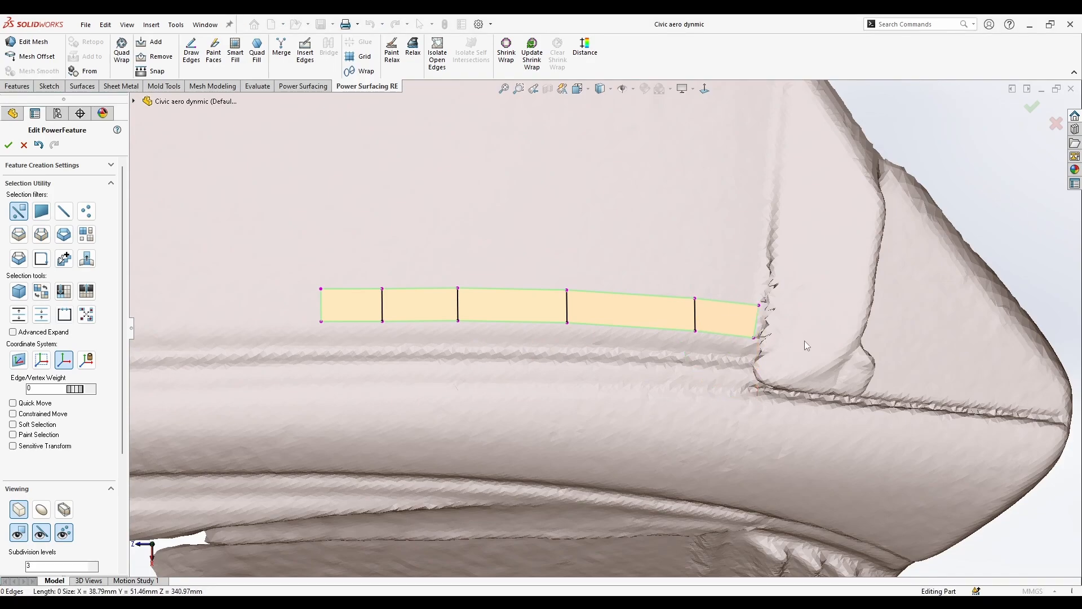
click(758, 305)
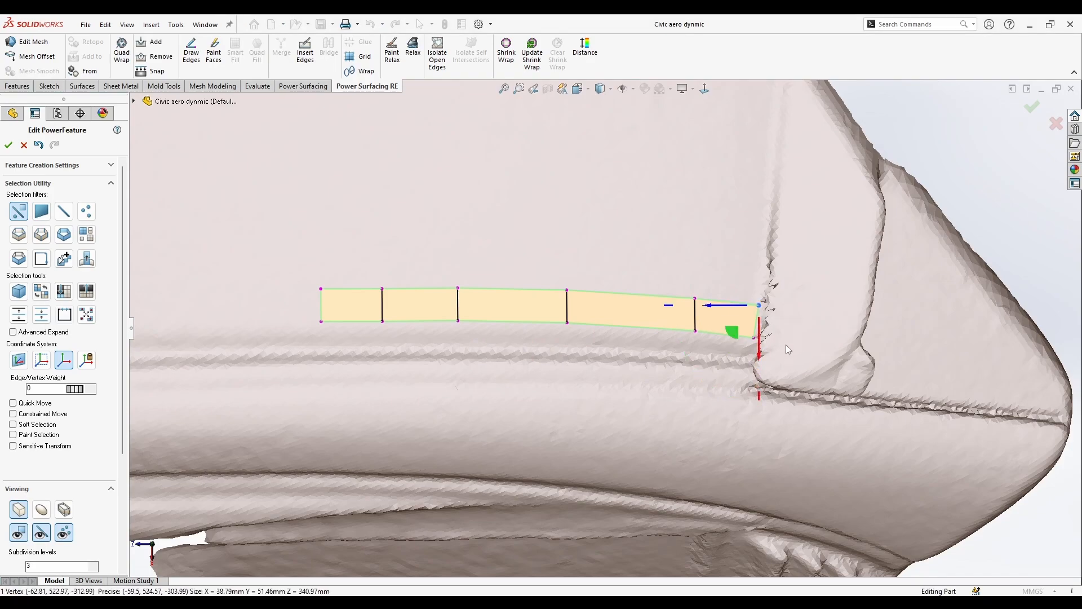
click(664, 408)
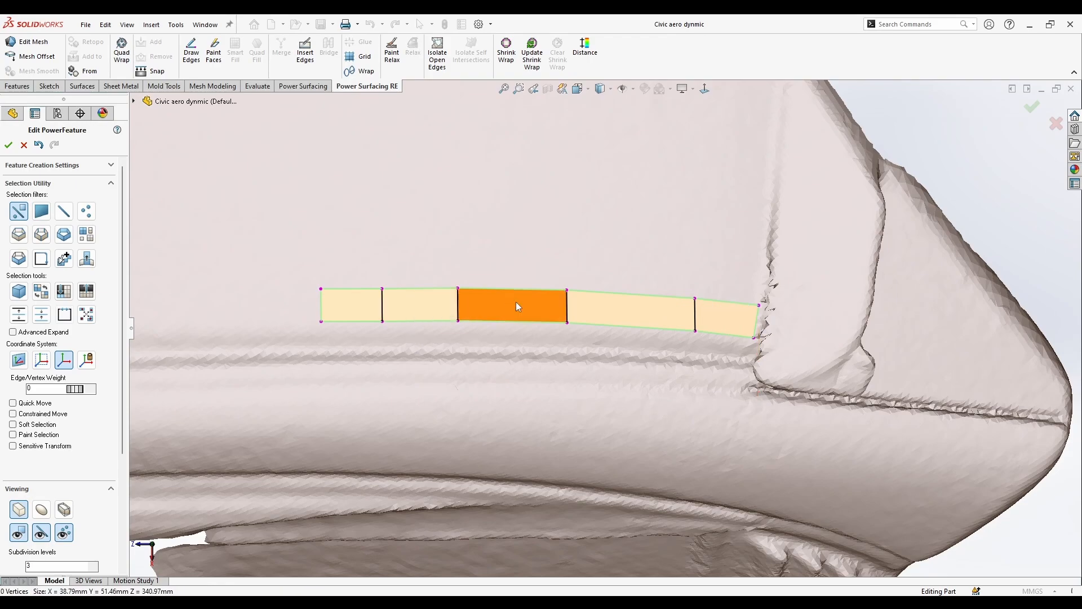
Select the strip's five faces and examine how they lie on the roof mesh and which face and mesh options are available.
scroll(507, 303, down, 2)
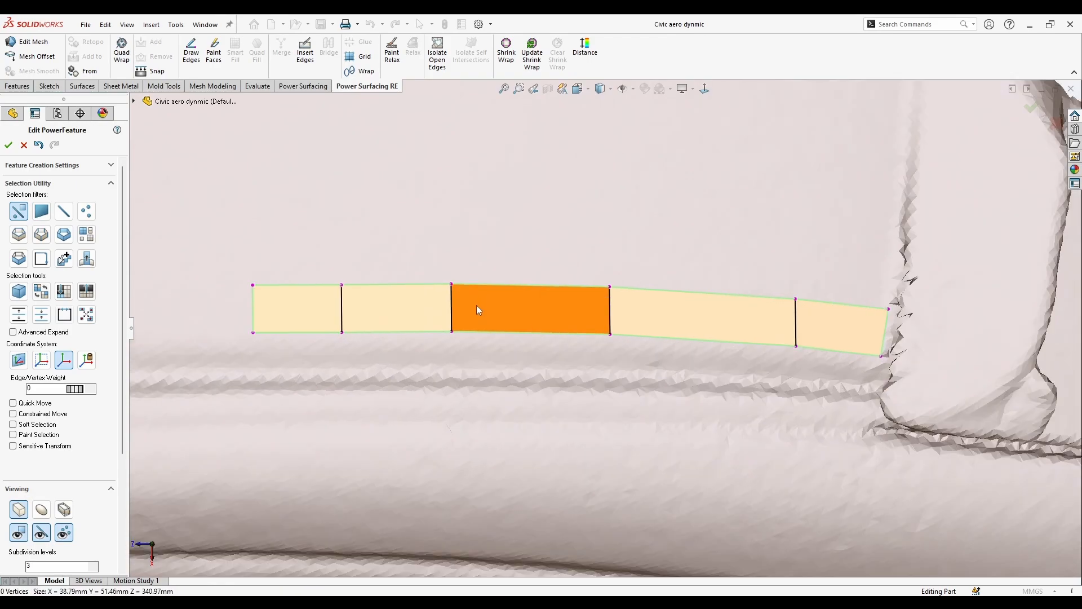
click(392, 314)
mouse_move(299, 309)
mouse_down()
mouse_move(505, 313)
mouse_move(742, 338)
mouse_move(834, 332)
mouse_up()
middle_drag(660, 416, 616, 255)
middle_drag(571, 306, 612, 407)
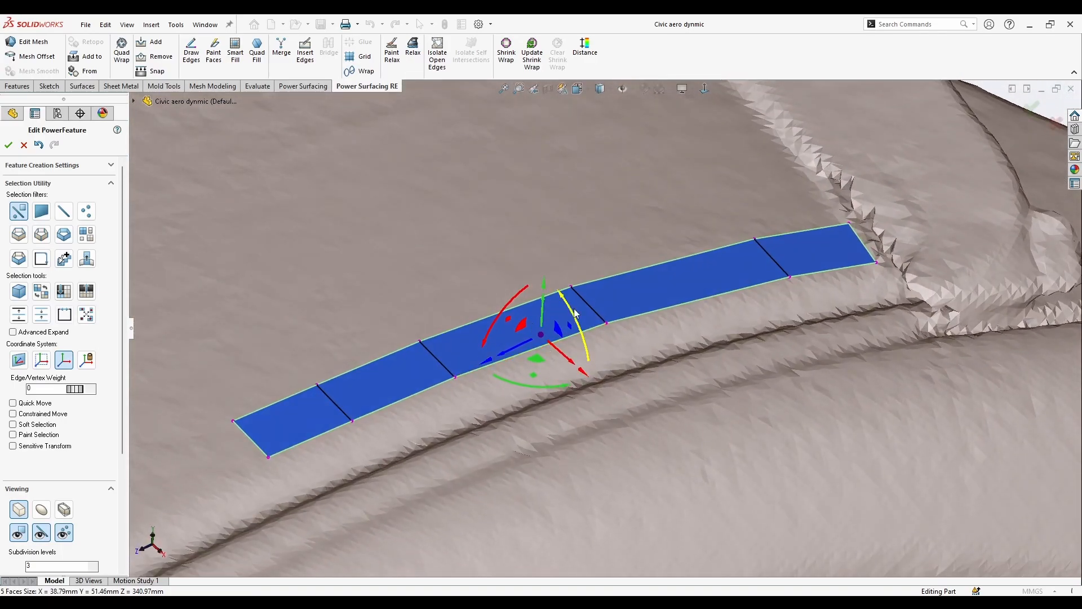
click(311, 418)
right_click(384, 374)
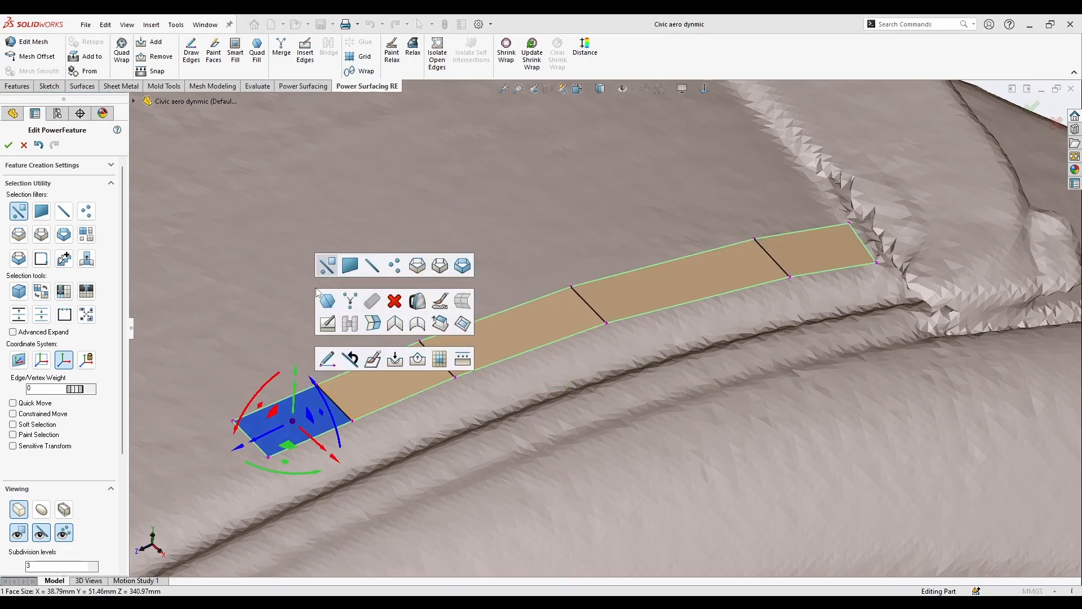
click(225, 340)
scroll(94, 472, down, 3)
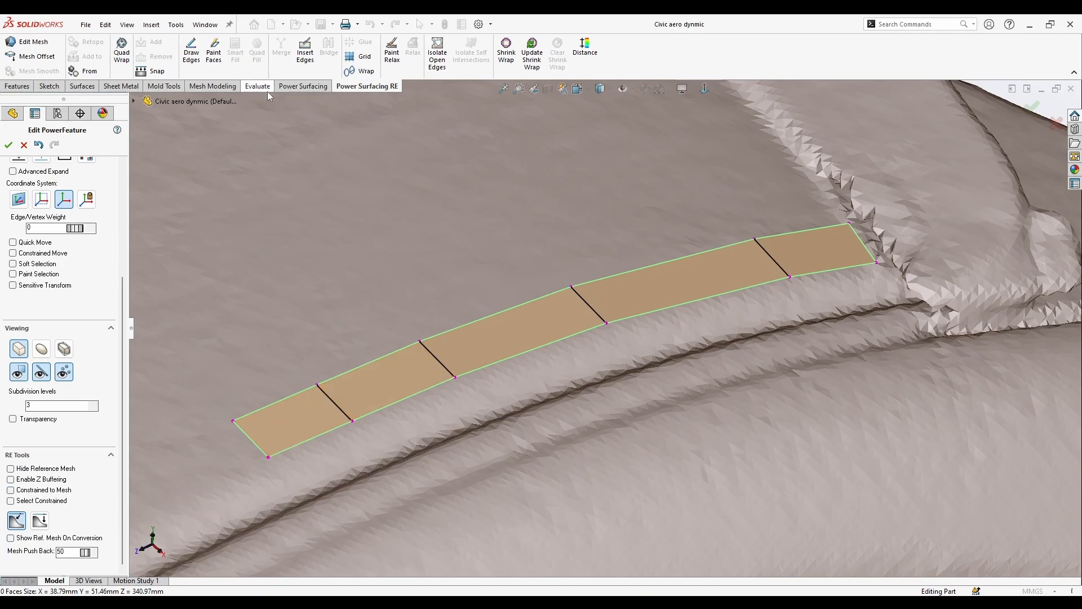
Thicken the strip by 3 mm, checking the roof fin reference photo for its proportions.
click(303, 87)
click(580, 64)
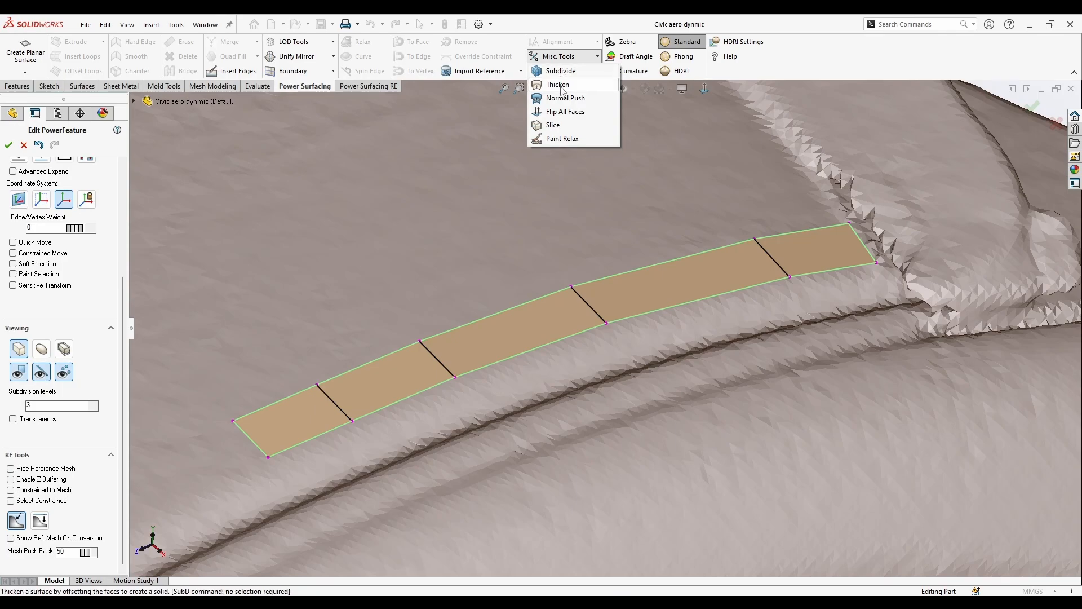
click(563, 95)
middle_drag(392, 441, 287, 379)
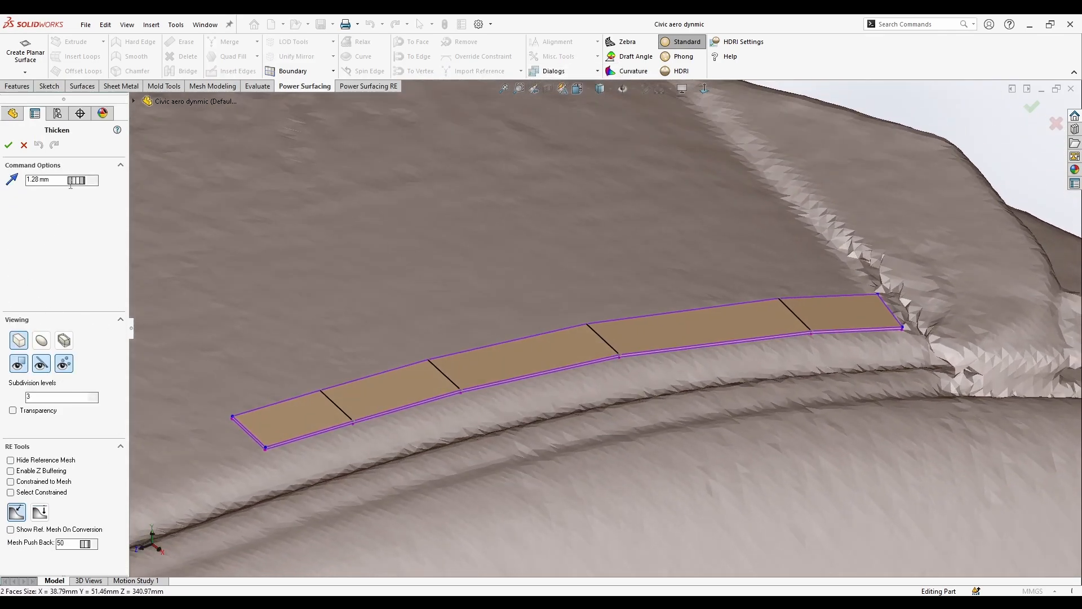
mouse_move(80, 180)
mouse_down()
mouse_move(104, 187)
mouse_move(90, 195)
mouse_up()
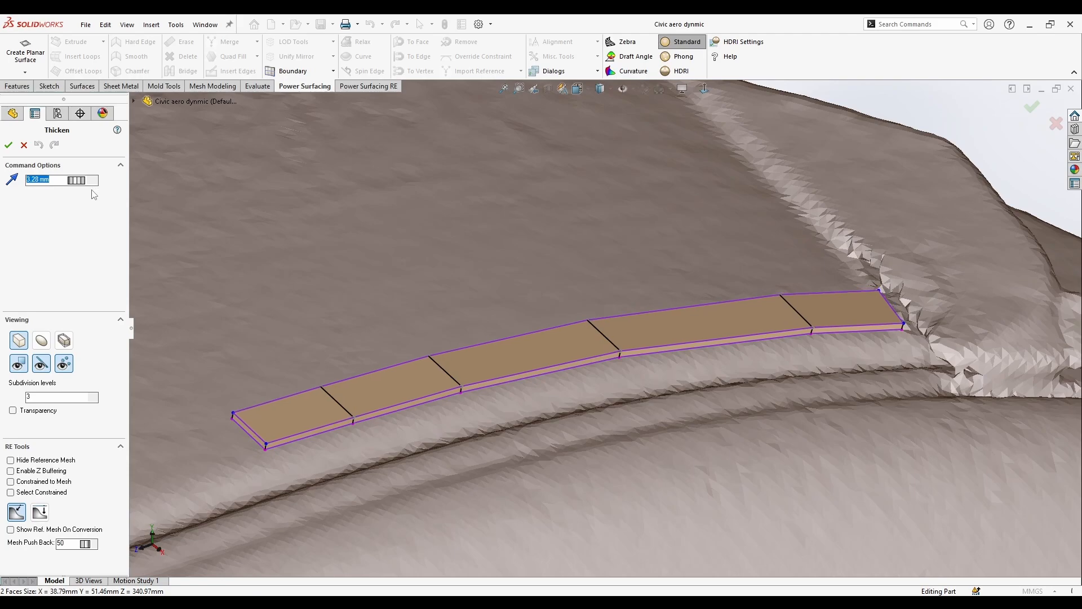
key(alt+Tab)
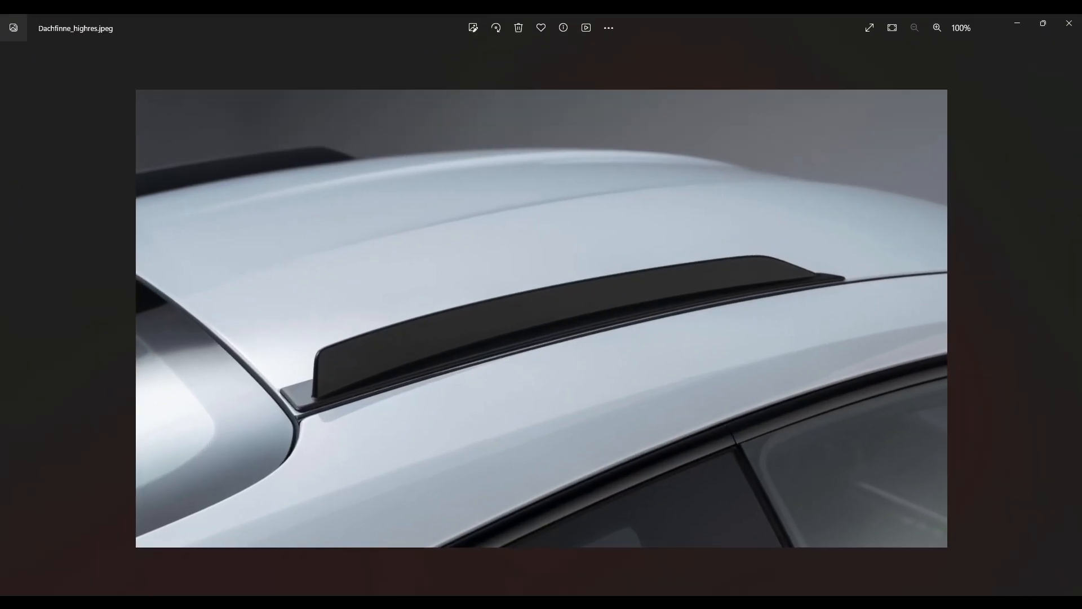
key(alt+Tab)
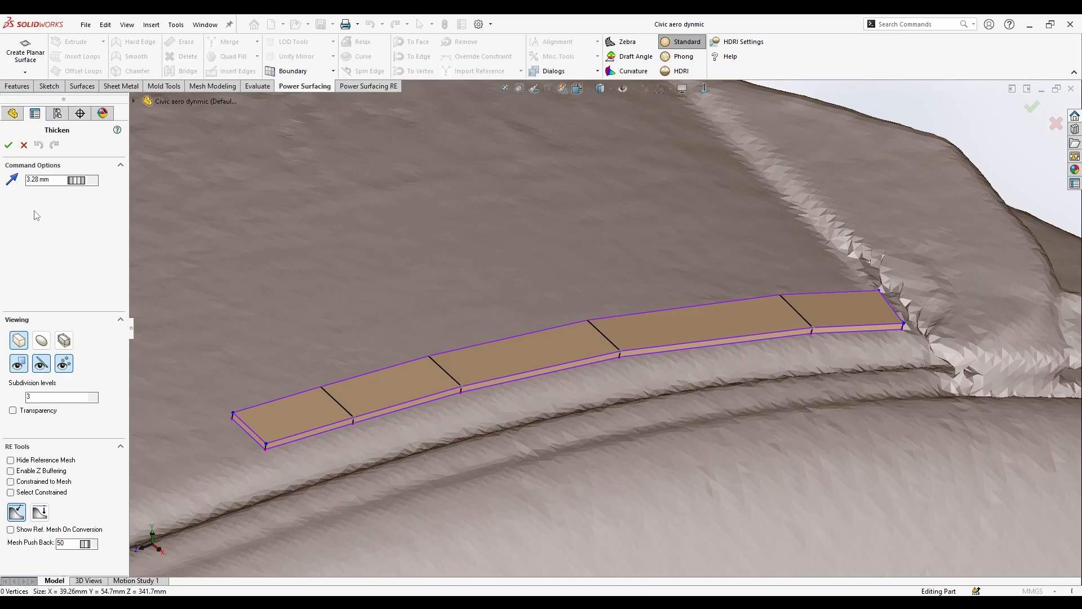
drag(96, 188, 87, 185)
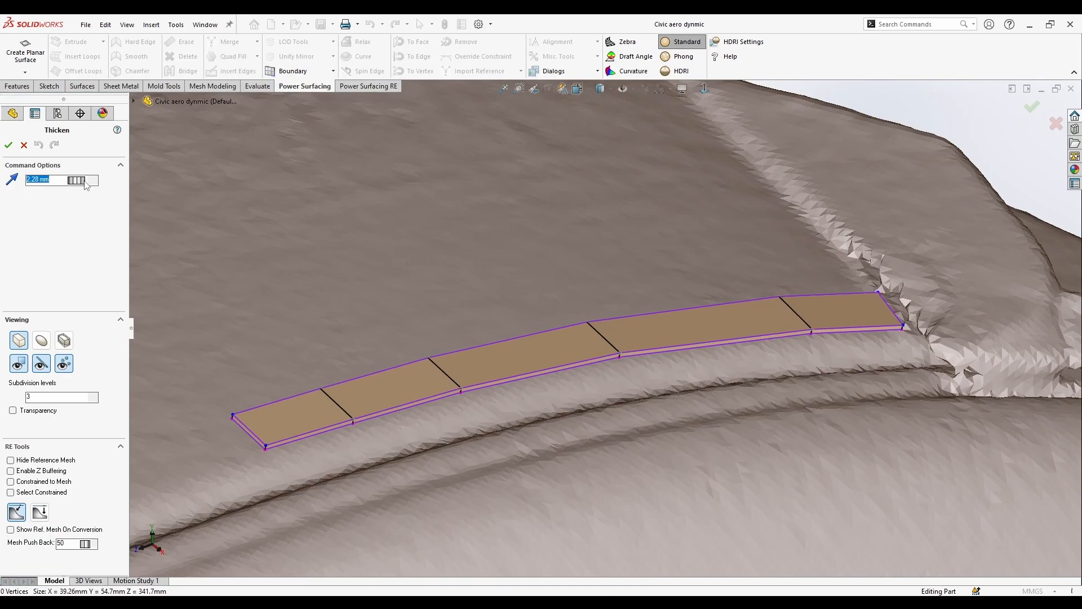
text(3 mm)
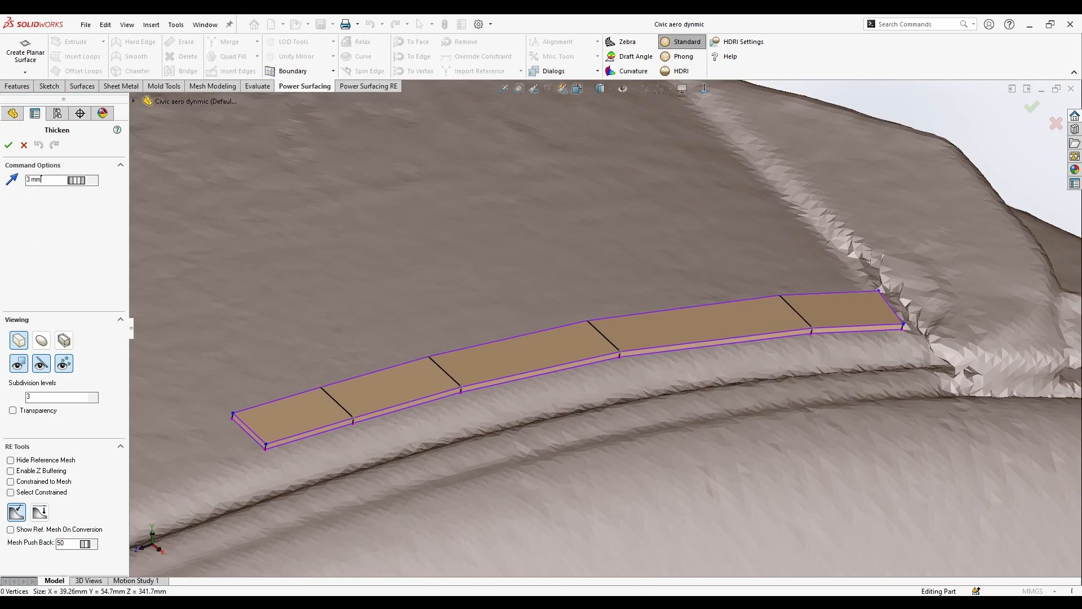
click(8, 146)
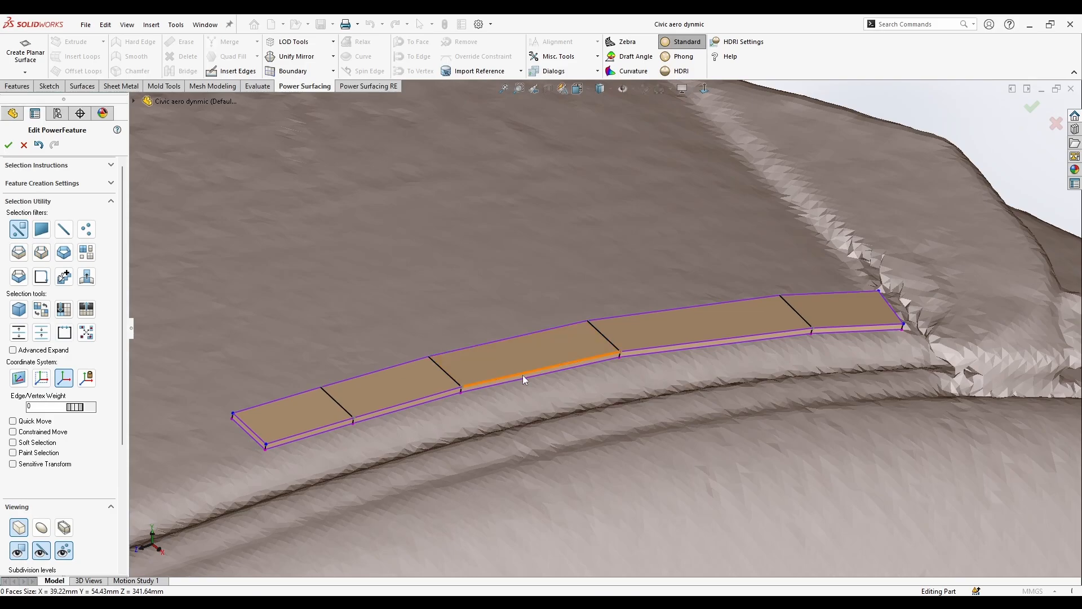
Select the faces of the strip's two end sections farthest from the raised lip and move them slightly toward the gutter.
middle_drag(495, 371, 451, 388)
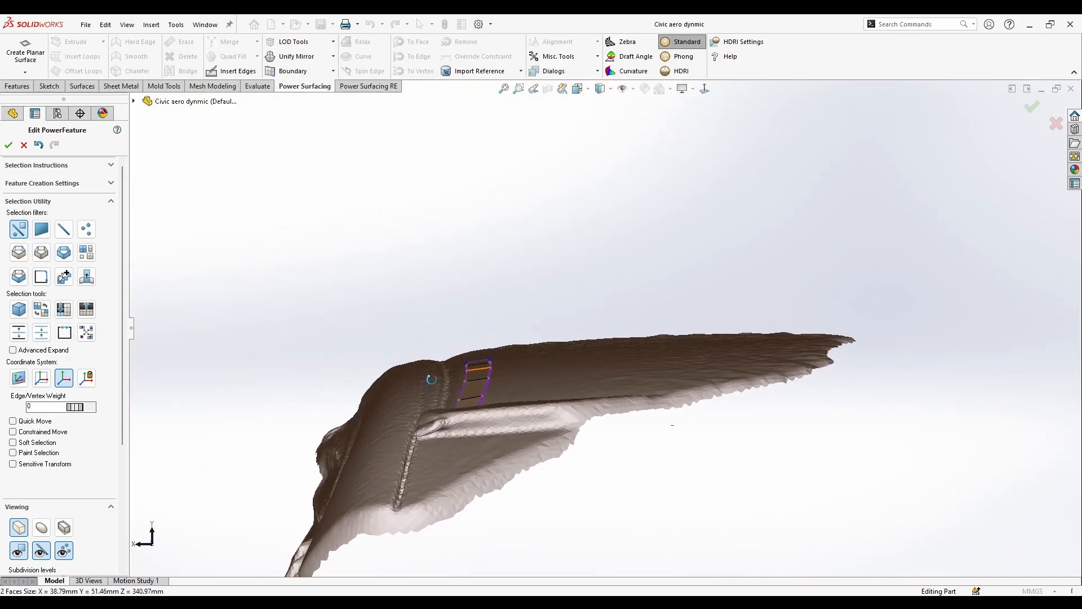
scroll(457, 385, down, 6)
right_click(456, 385)
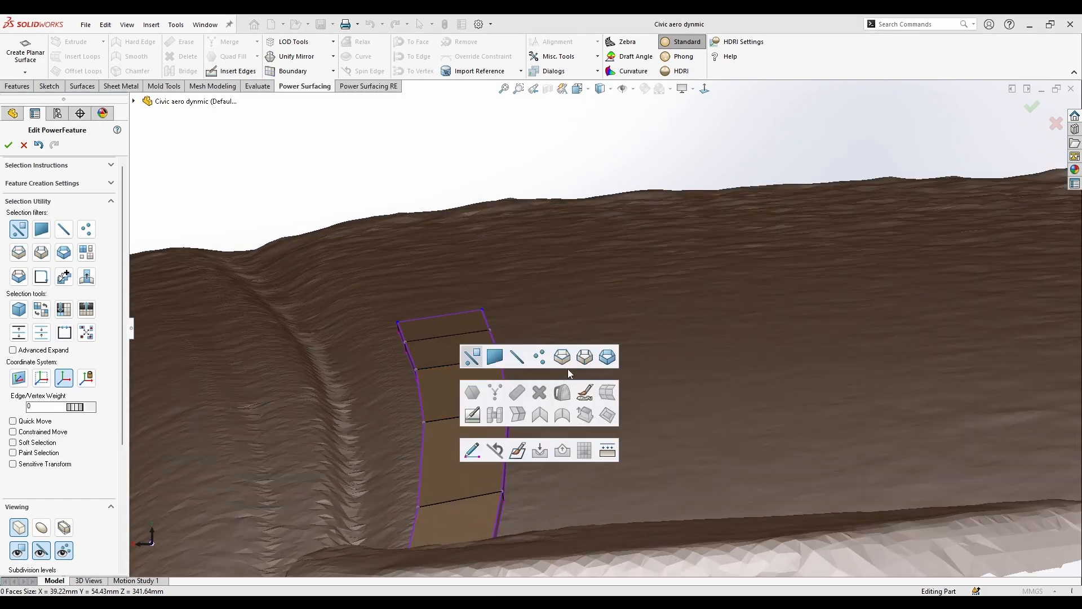
click(562, 356)
mouse_move(541, 369)
middle_down()
mouse_move(531, 353)
mouse_move(542, 388)
middle_up()
scroll(467, 364, down, 2)
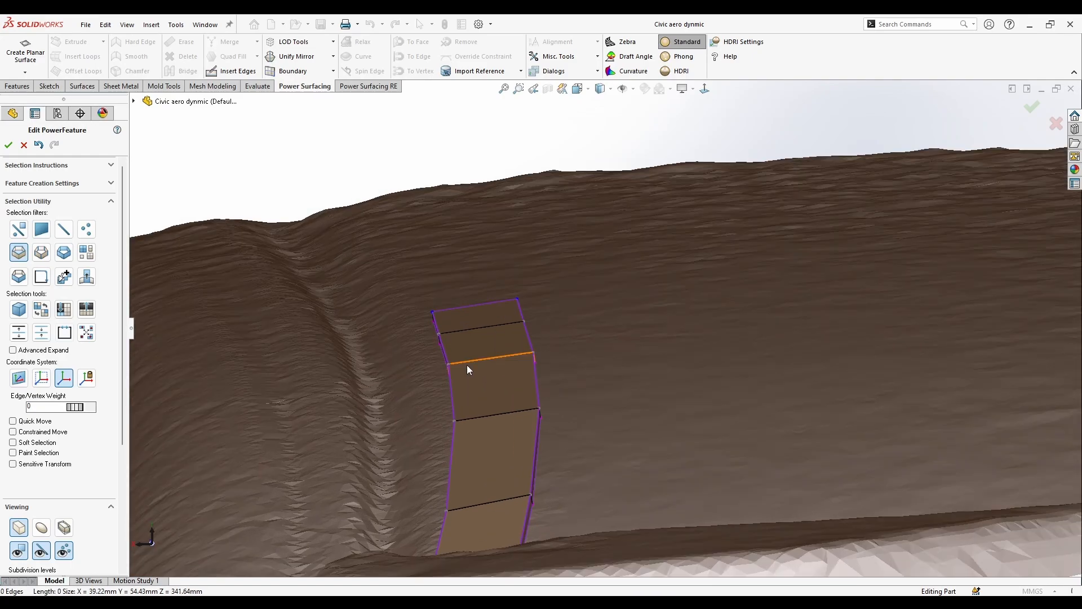
right_click(470, 333)
click(618, 337)
right_click(443, 266)
drag(442, 262, 610, 382)
scroll(610, 381, up, 1)
drag(474, 337, 466, 339)
middle_drag(495, 353, 469, 333)
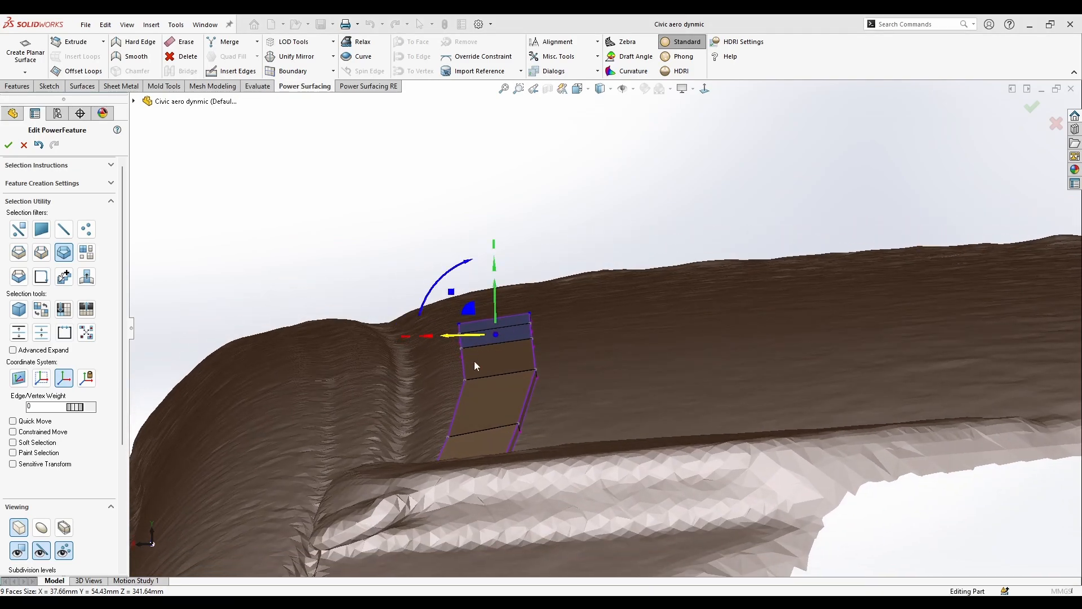
Shift the cross edge loop near the strip's middle slightly toward the gutter and constrain the strip to the mesh.
scroll(453, 386, down, 1)
right_click(488, 351)
click(595, 355)
click(505, 373)
drag(478, 377, 471, 381)
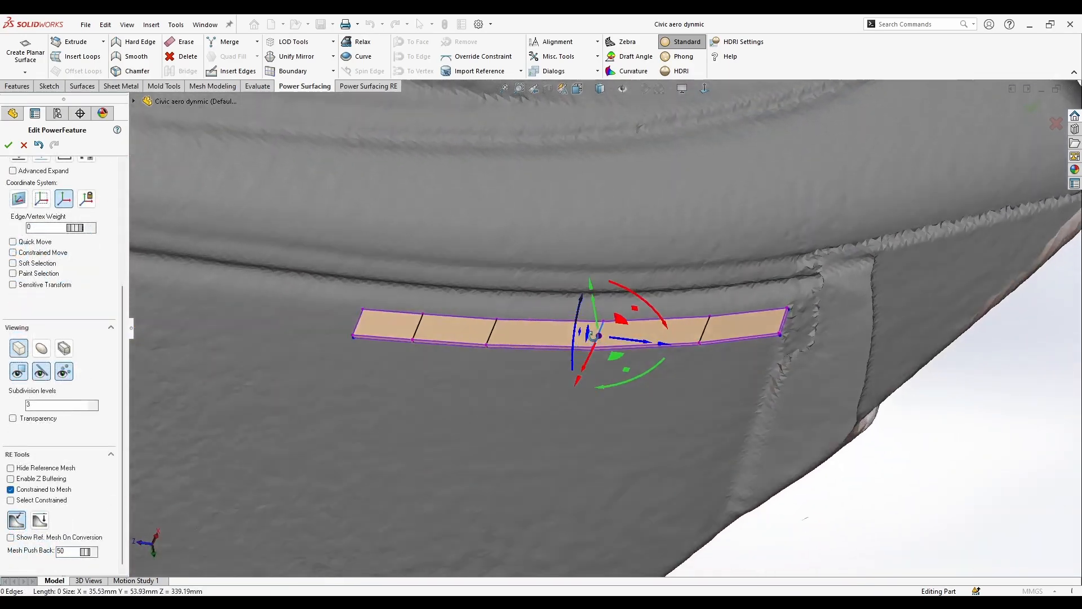
Set the selection filter to faces and clear the current edge selection on the strip.
middle_drag(794, 236, 665, 438)
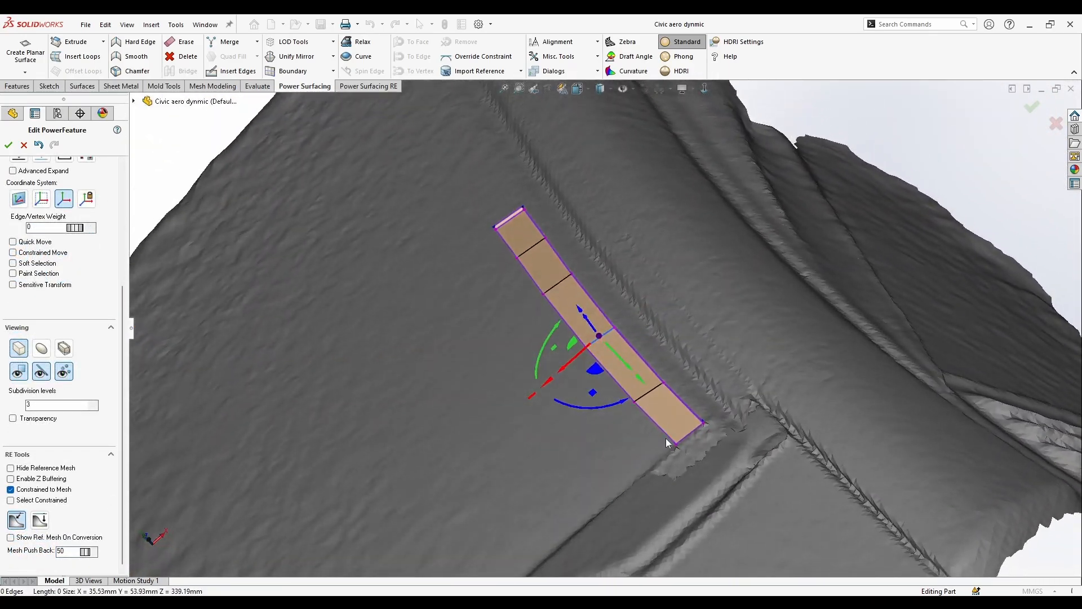
scroll(562, 246, down, 3)
right_click(523, 275)
click(559, 253)
middle_drag(559, 254, 611, 398)
click(653, 430)
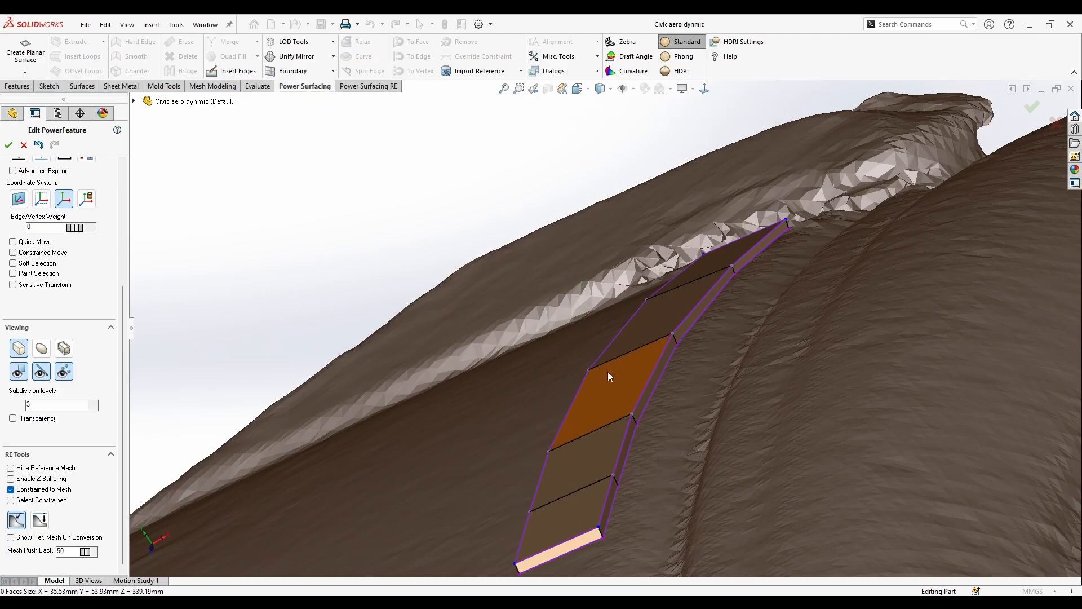
Try to move one face near the strip's middle, and undo the move.
click(608, 371)
drag(584, 352, 491, 217)
middle_drag(598, 359, 499, 382)
key(ctrl+z)
click(498, 383)
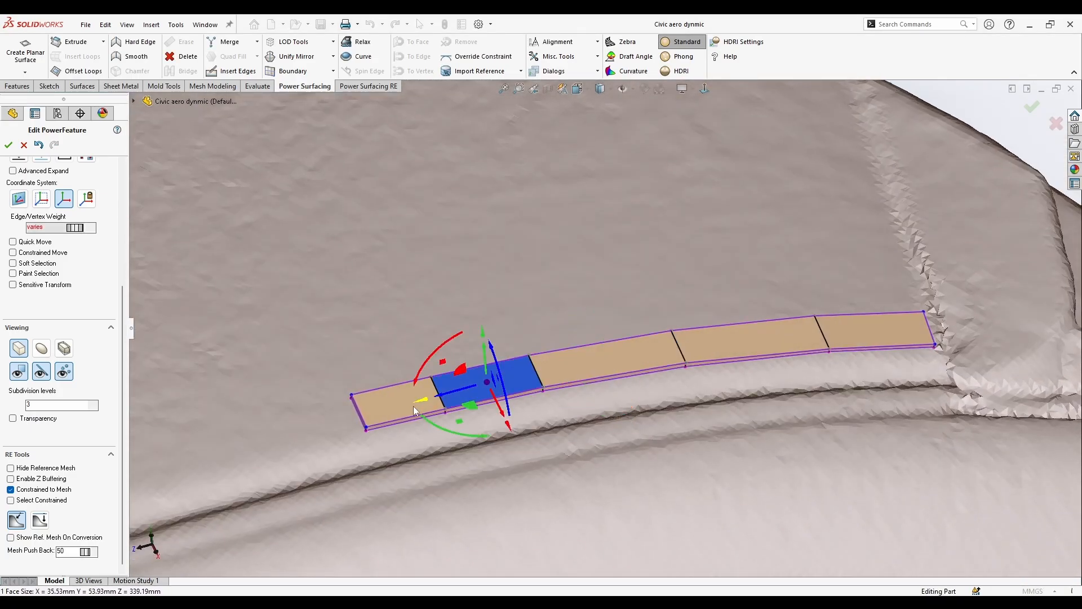
ctrl+click(394, 407)
ctrl+click(630, 356)
ctrl+click(749, 340)
ctrl+click(877, 334)
middle_drag(693, 383, 623, 360)
click(688, 479)
Select the strip's five upper faces, inset them within the outline, and raise them about 20 mm as a fin body.
scroll(688, 478, up, 1)
click(434, 414)
ctrl+click(515, 384)
ctrl+click(605, 355)
ctrl+click(730, 339)
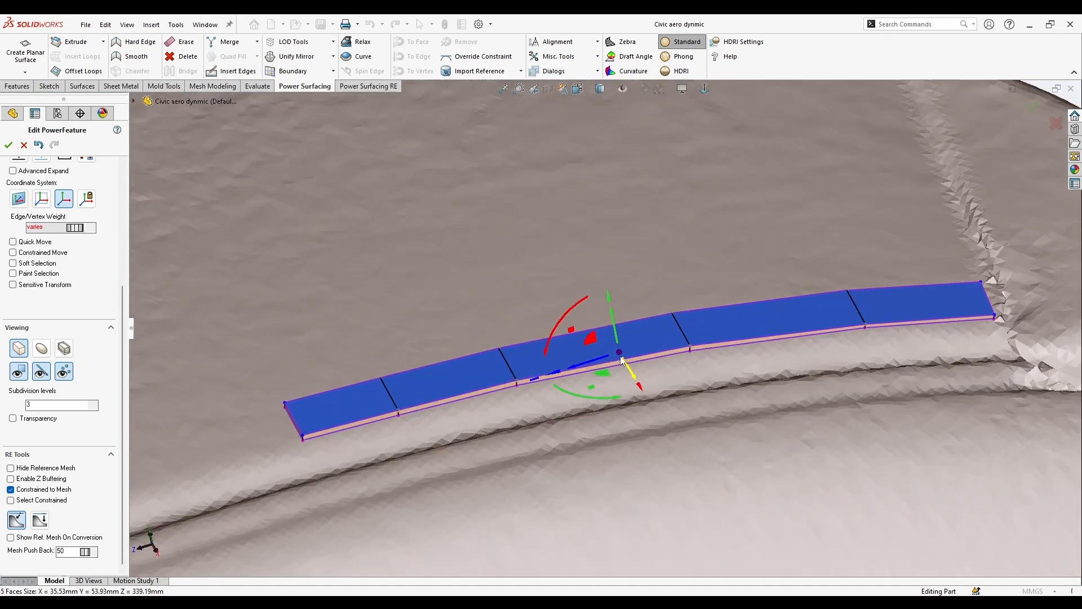
alt+drag(620, 352, 615, 306)
key(ctrl+z)
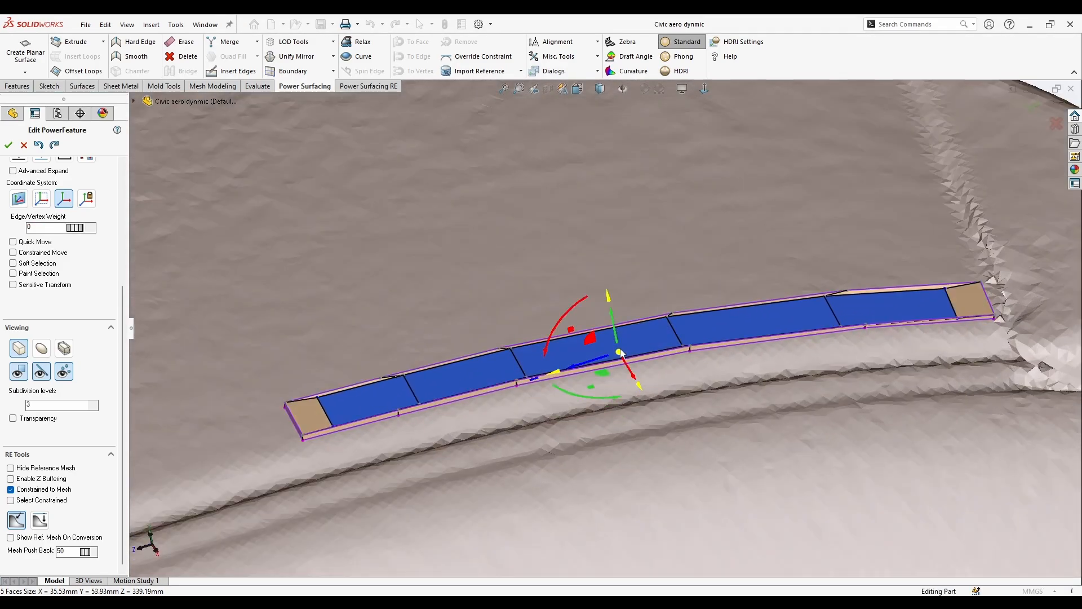
alt+drag(620, 353, 619, 382)
drag(612, 326, 605, 288)
middle_drag(606, 344, 648, 346)
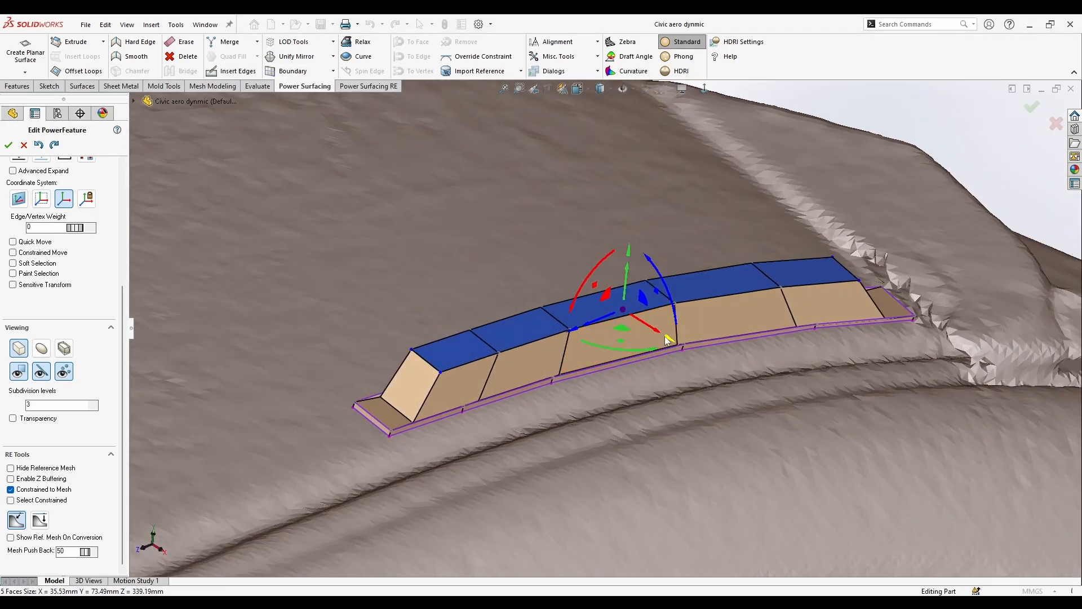
Scale the raised upper faces across the strip's width to taper the fin to a narrow top.
drag(665, 336, 532, 283)
middle_drag(568, 435, 544, 374)
click(648, 460)
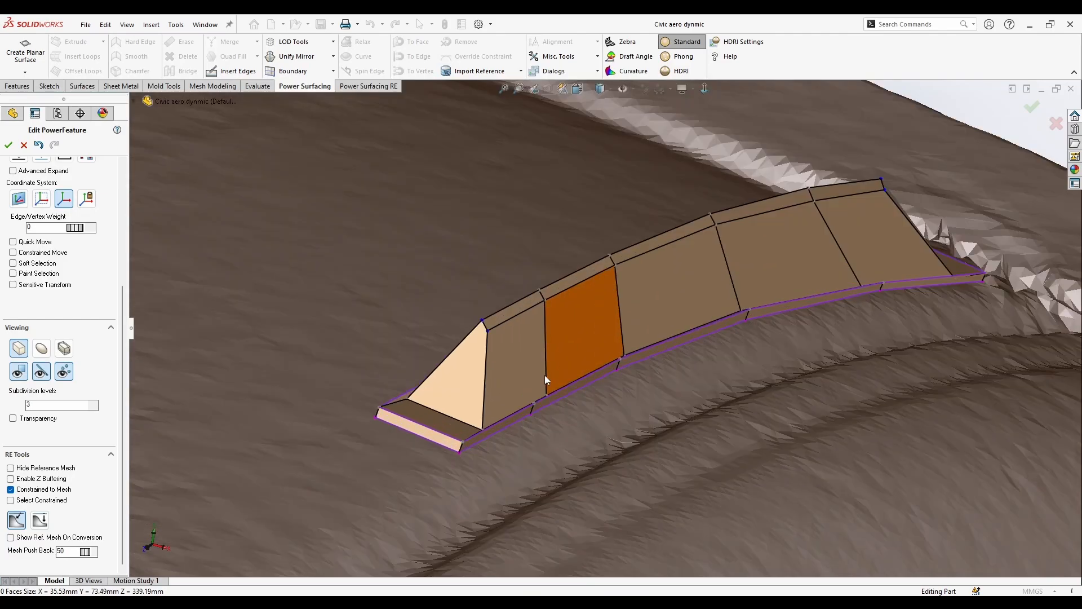
Insert an edge loop around the lower part of the fin and scale it crosswise to make the fin wall thin.
ctrl+click(547, 370)
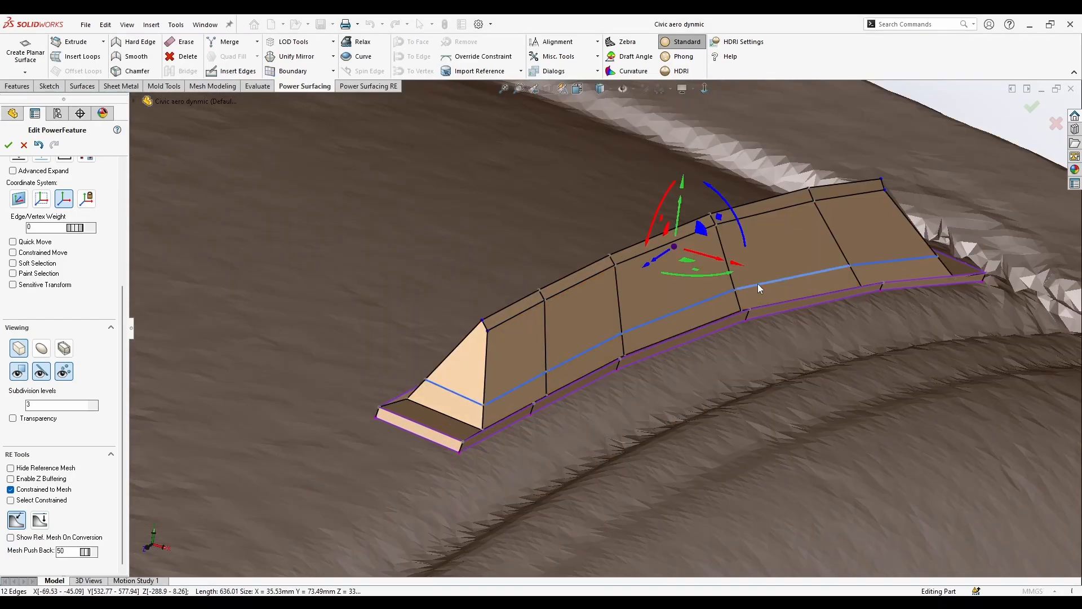
drag(740, 268, 527, 276)
middle_drag(597, 392, 705, 289)
drag(705, 288, 702, 303)
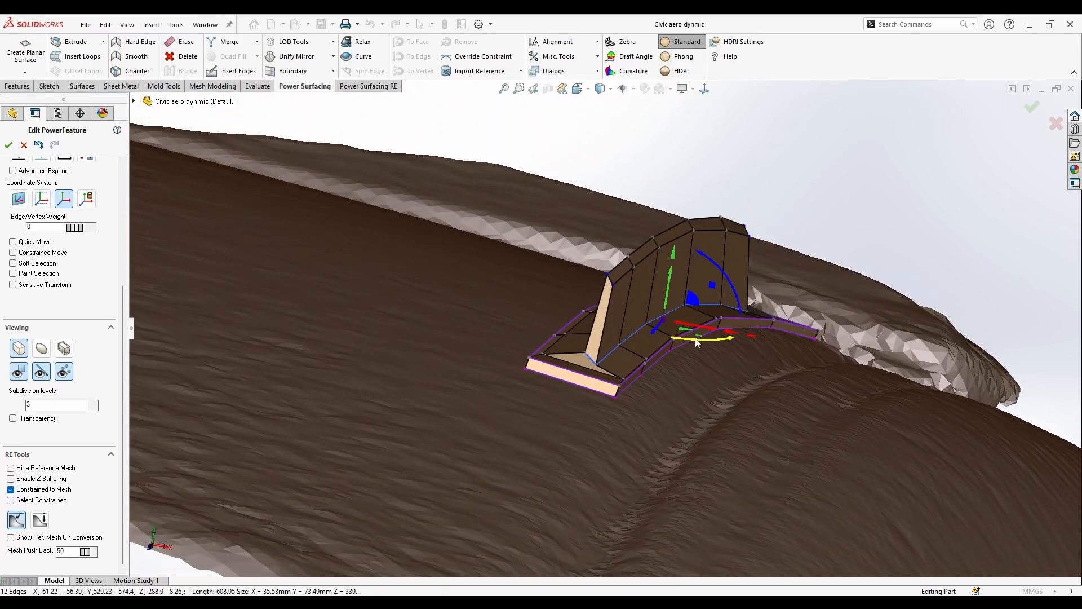
Lower the inserted edge loop toward the base plate and raise its edge weight to 48.
right_click(695, 342)
click(802, 350)
key(ctrl+z)
middle_drag(659, 348, 693, 333)
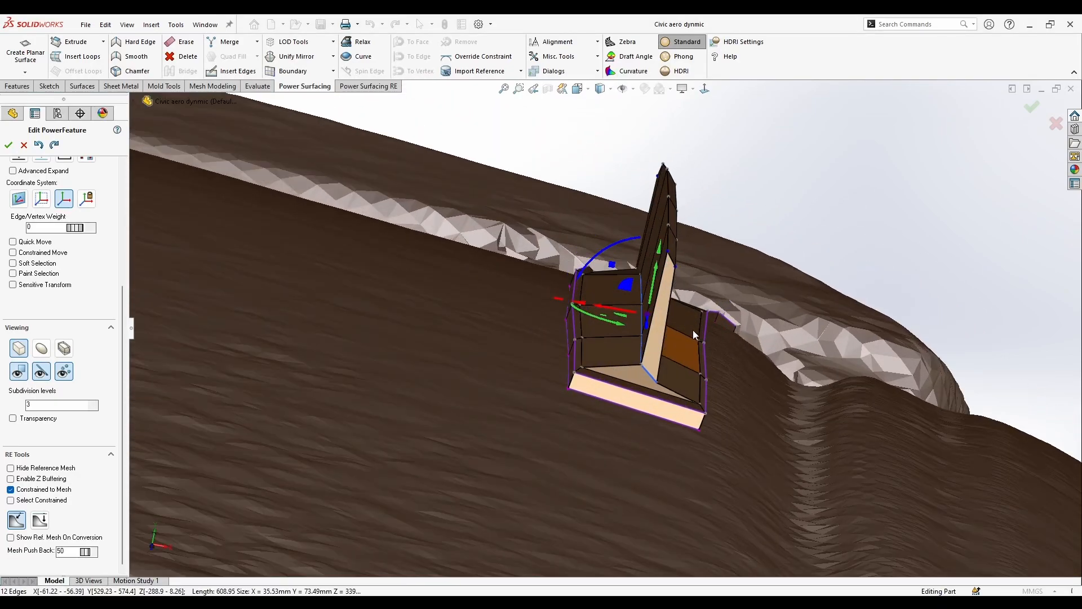
drag(659, 248, 649, 338)
middle_drag(659, 361, 632, 389)
middle_drag(449, 469, 171, 508)
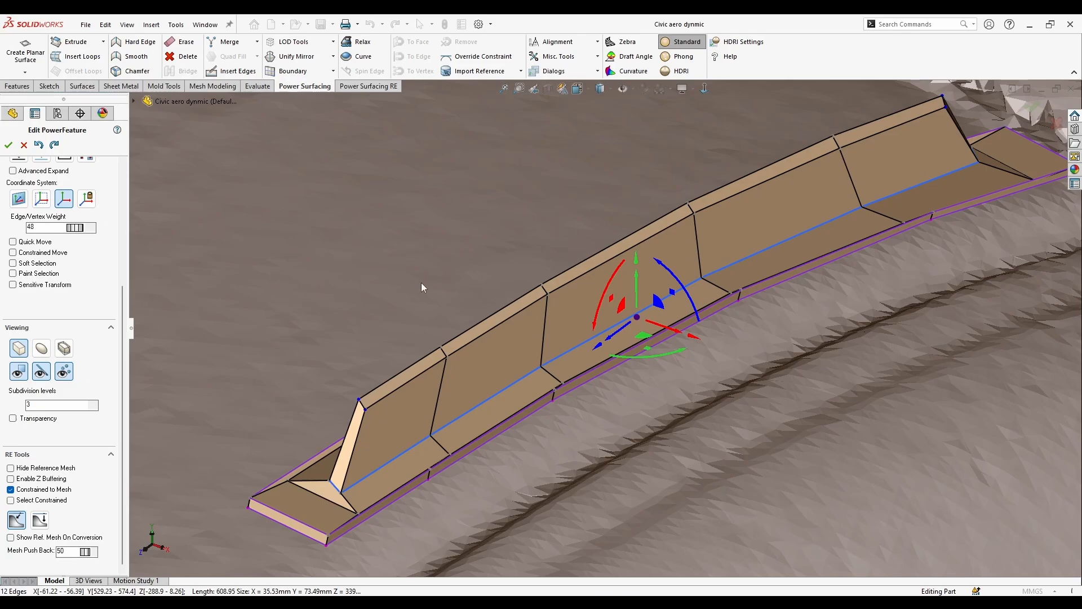
Preview the fin as a smooth subdivision surface, examine its rounded base from above, and return to the control cage display.
click(42, 352)
scroll(604, 356, up, 4)
middle_drag(679, 462, 688, 513)
click(551, 415)
scroll(534, 450, up, 4)
scroll(546, 353, down, 4)
scroll(685, 333, up, 5)
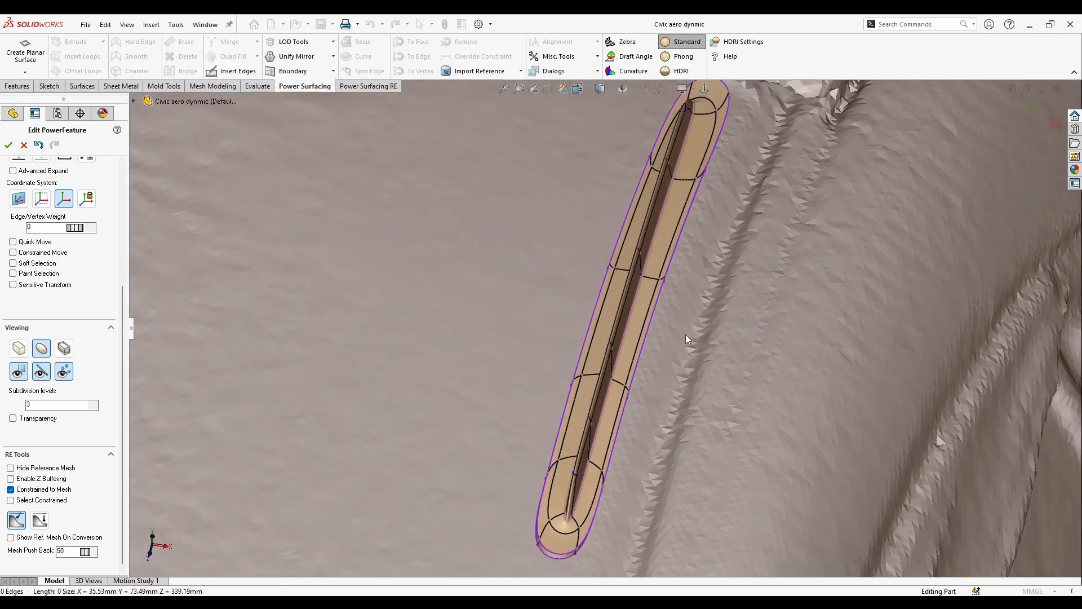
click(19, 348)
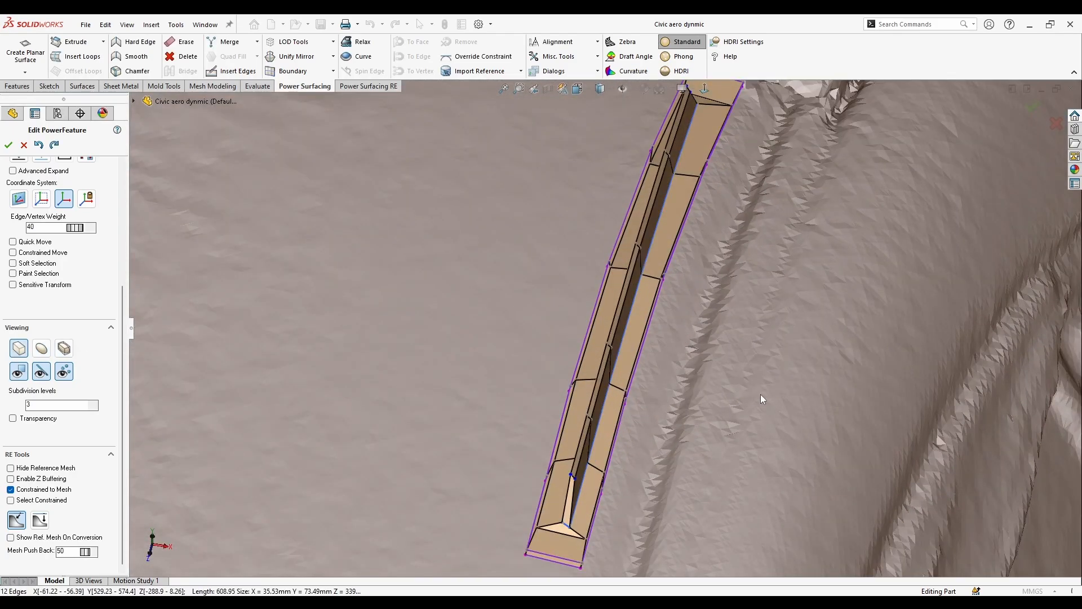
scroll(613, 425, up, 2)
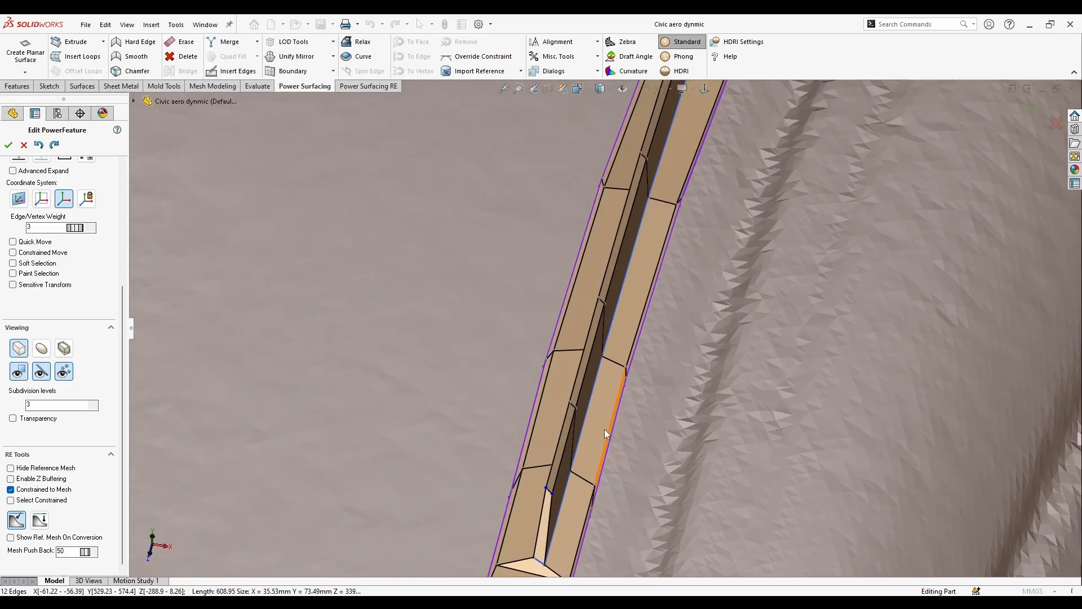
middle_drag(604, 429, 734, 309)
Try deleting the fin's lower edge loop, and undo the fin edits back to the flat thickened strip.
key(Delete)
key(ctrl+z)
key(ctrl+z)
scroll(631, 270, down, 3)
key(ctrl+z)
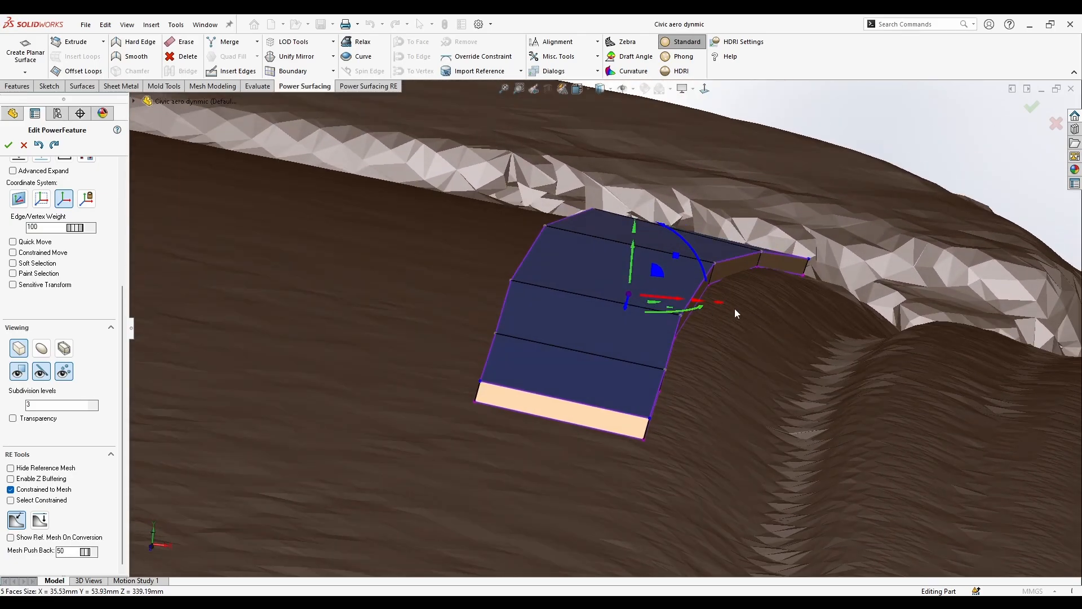
Examine the thickened strip's cross edge loop and the short edge through its thickness from several sides.
right_click(744, 304)
click(812, 286)
double_click(713, 276)
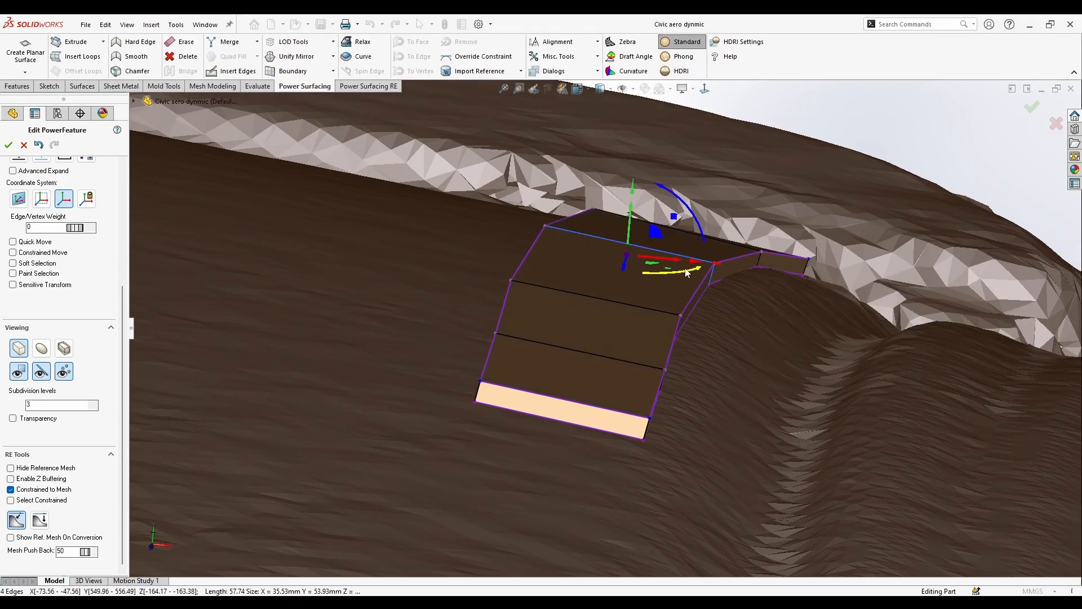
middle_drag(699, 271, 682, 290)
middle_drag(726, 356, 730, 328)
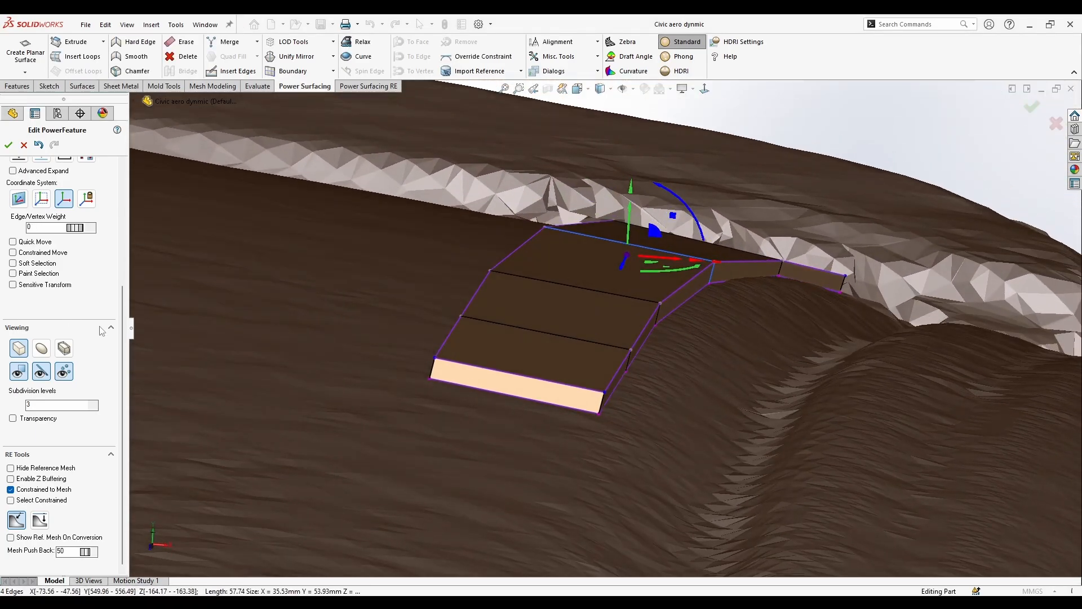
middle_drag(540, 454, 577, 406)
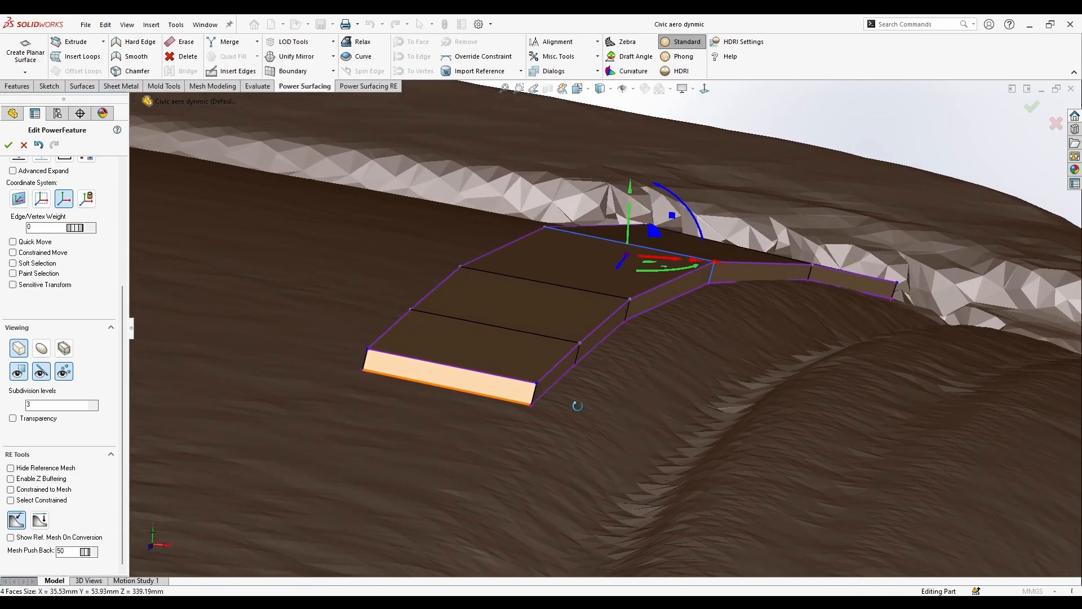
right_click(712, 300)
key(Escape)
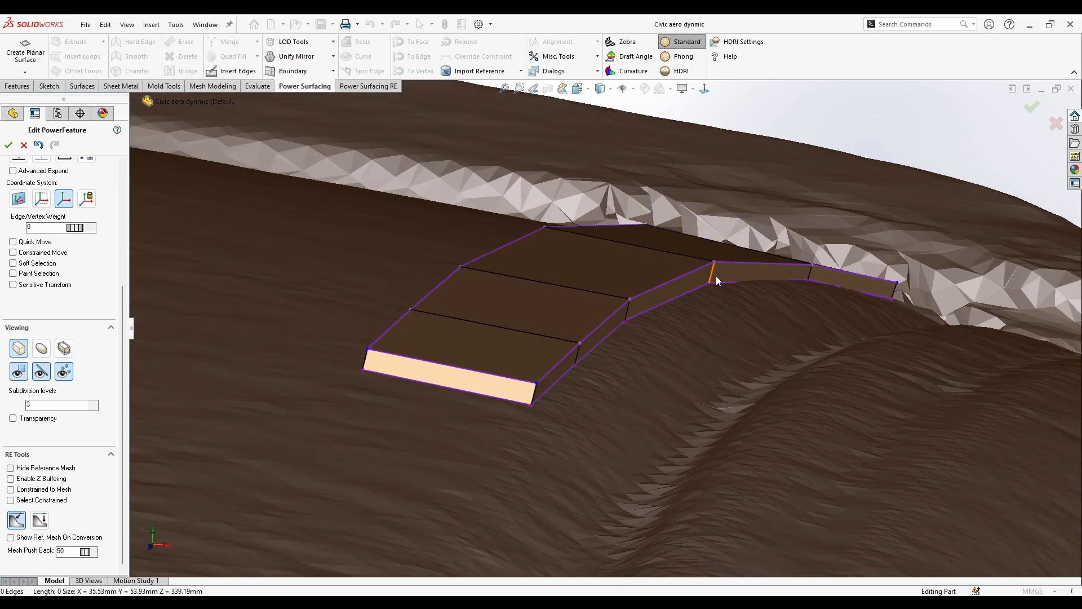
click(715, 275)
middle_drag(716, 275, 735, 289)
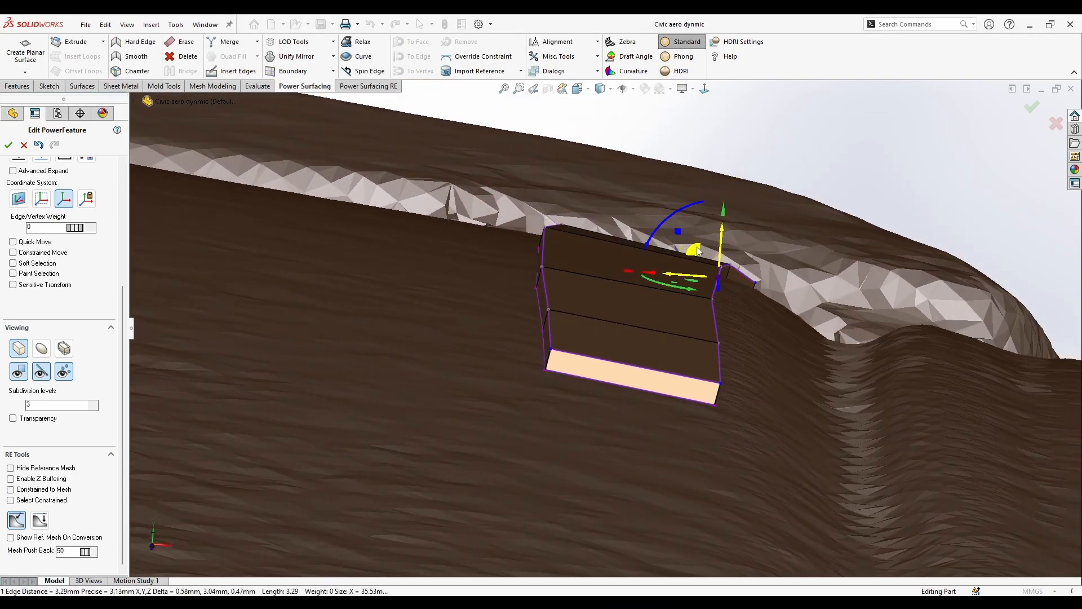
right_click(725, 265)
key(Escape)
double_click(638, 247)
middle_drag(637, 247, 673, 519)
click(625, 452)
middle_drag(625, 452, 647, 324)
scroll(648, 324, down, 3)
Copy the base strip's five top faces and lift the detached copy about 8 mm above the strip.
right_click(648, 325)
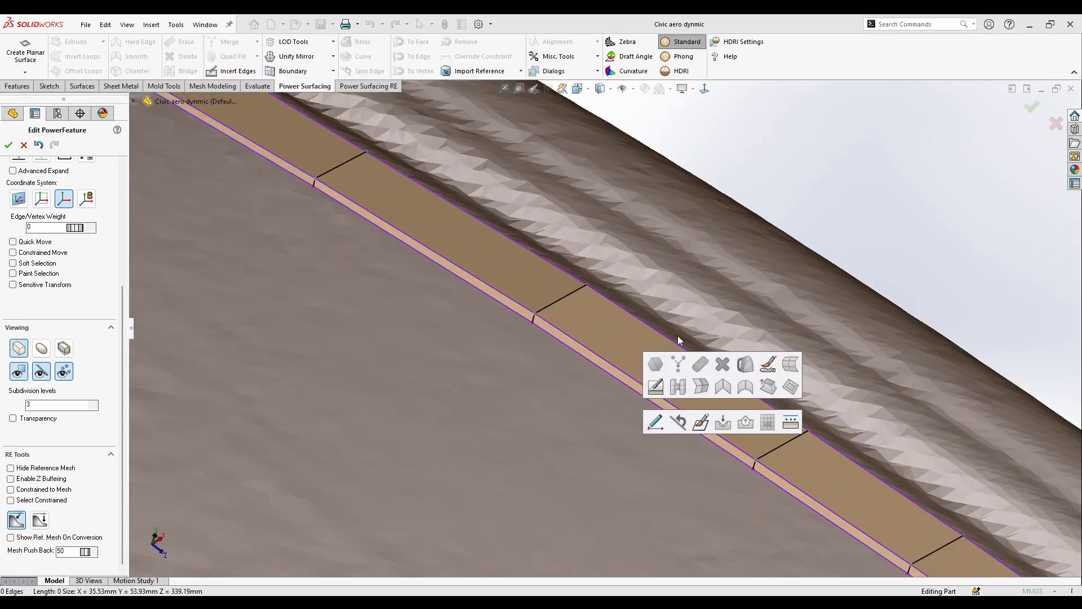
click(620, 324)
shift+click(439, 236)
shift+click(265, 126)
scroll(695, 462, up, 4)
shift+click(724, 374)
mouse_move(723, 374)
middle_down()
mouse_move(742, 324)
mouse_move(729, 367)
middle_up()
shift+click(800, 412)
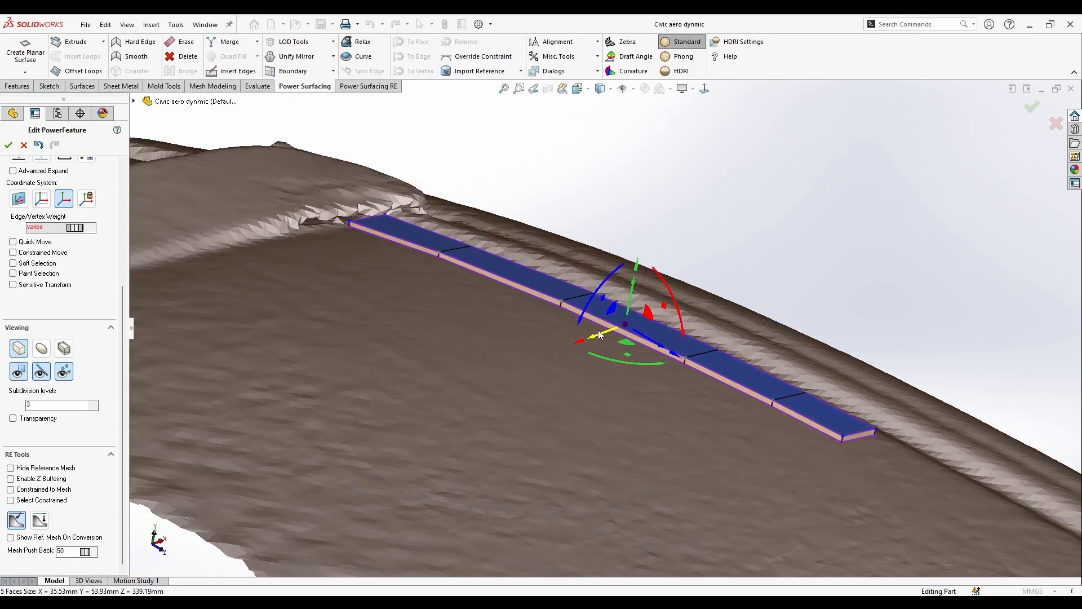
middle_drag(599, 334, 696, 282)
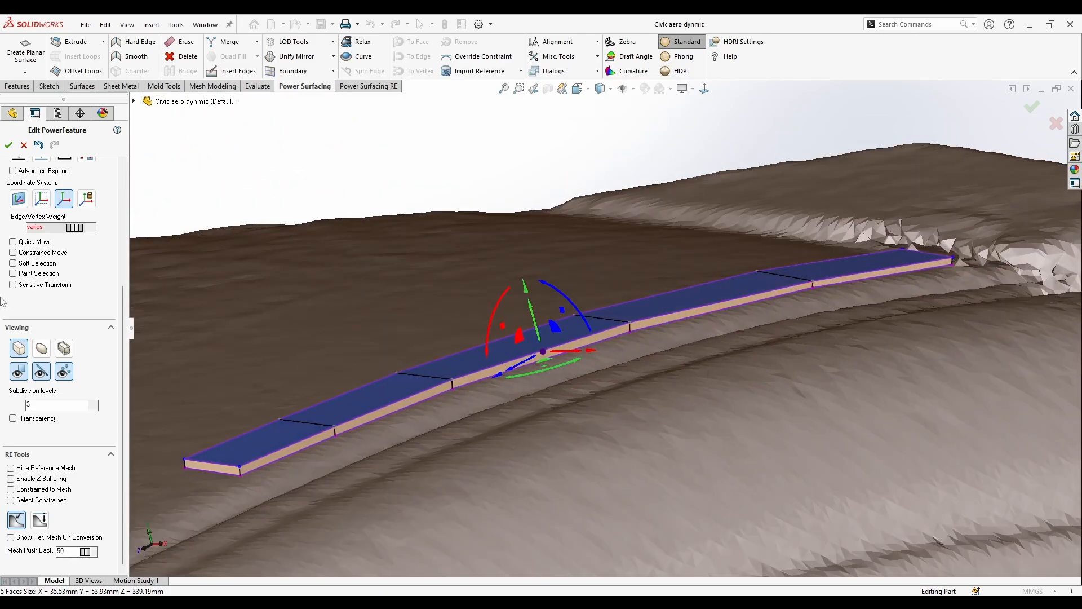
scroll(90, 285, up, 3)
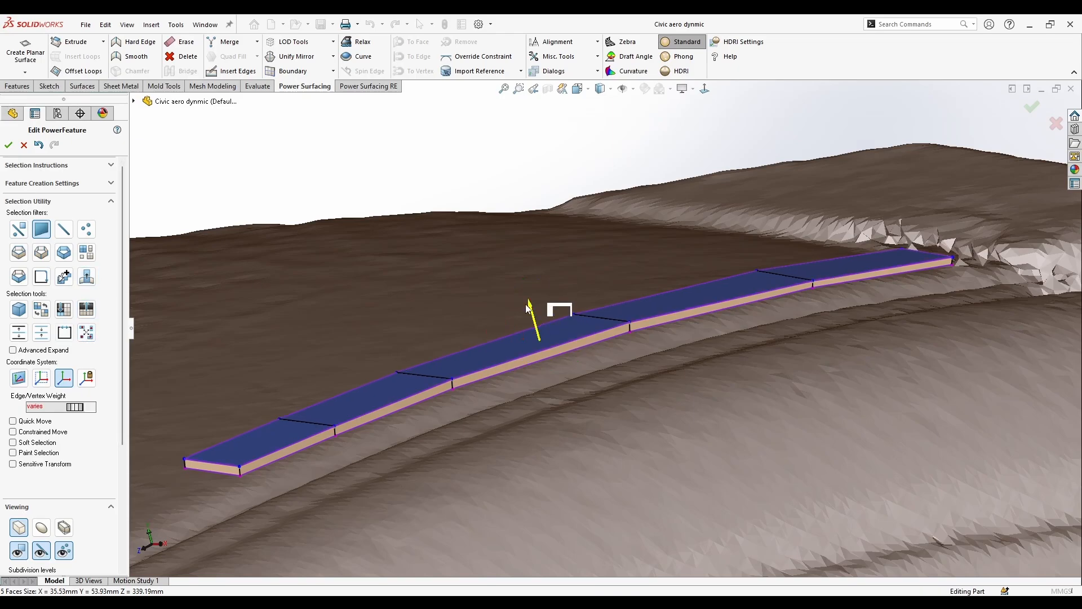
ctrl+drag(525, 309, 520, 287)
middle_drag(520, 287, 589, 314)
scroll(589, 314, up, 2)
right_click(532, 350)
key(Escape)
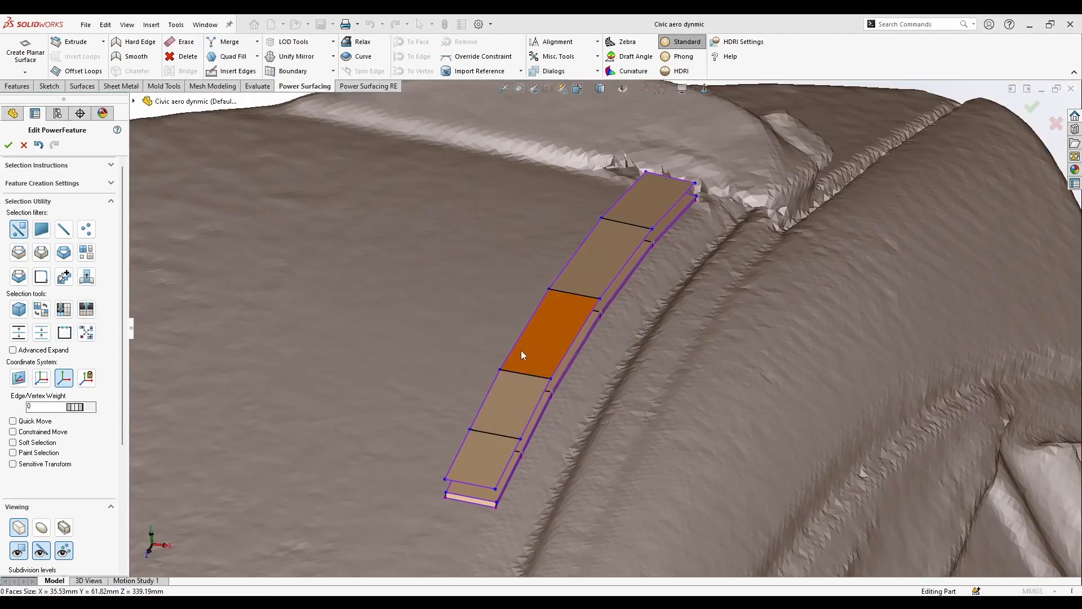
Move the raised copy's inboard long edge toward its outer edge to make a narrow strip.
click(521, 355)
click(488, 395)
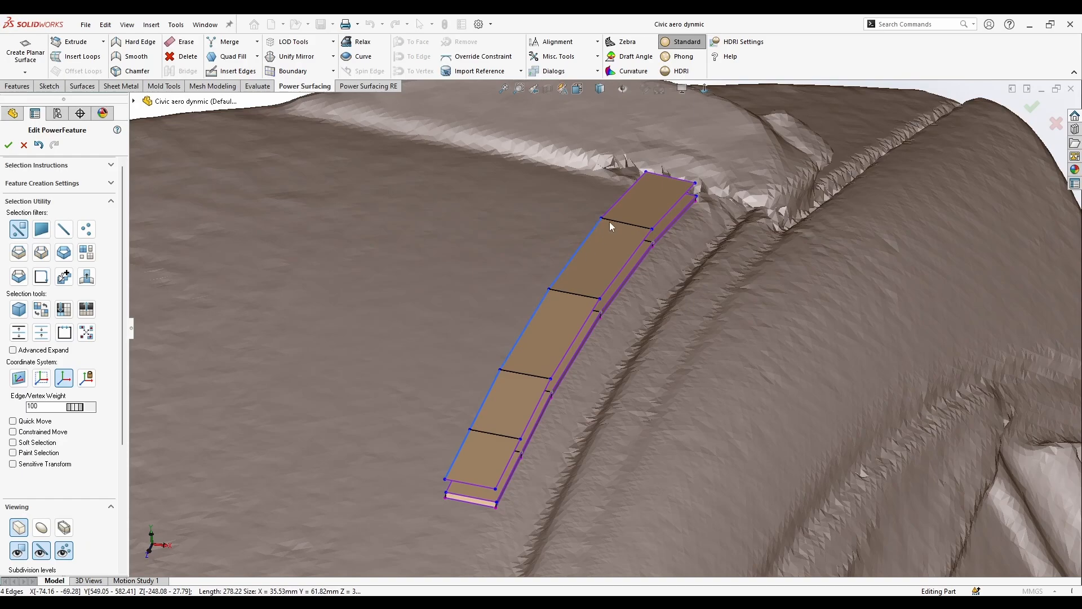
ctrl+click(620, 199)
middle_drag(610, 232, 616, 343)
ctrl+drag(580, 335, 615, 331)
mouse_move(616, 332)
middle_down()
mouse_move(618, 259)
mouse_move(605, 329)
middle_up()
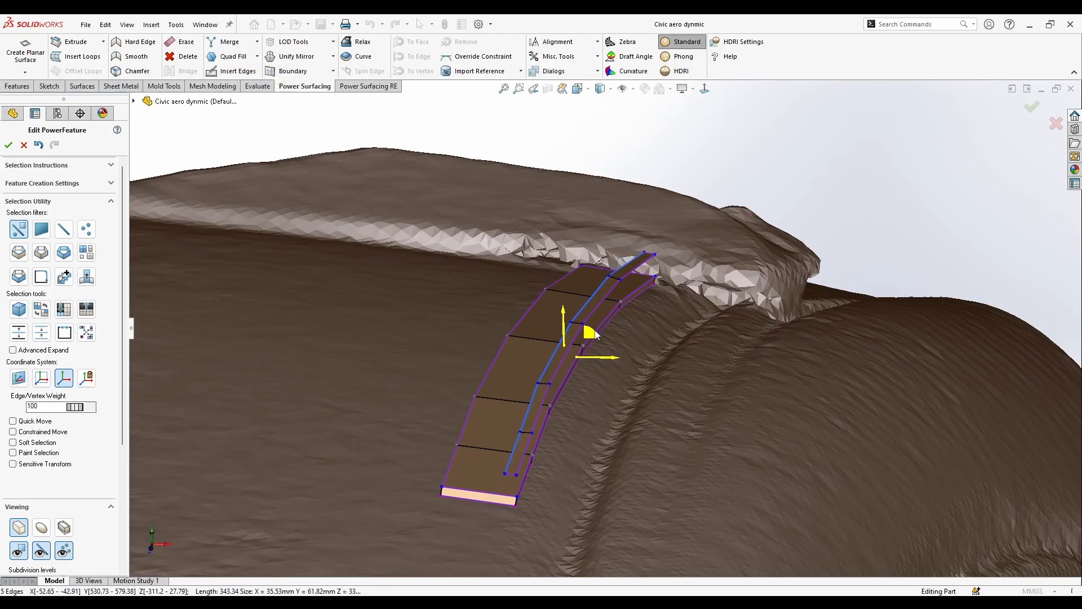
middle_drag(590, 350, 585, 339)
Relax the two long edge chains of the narrow raised strip, five edges on each side.
right_click(586, 340)
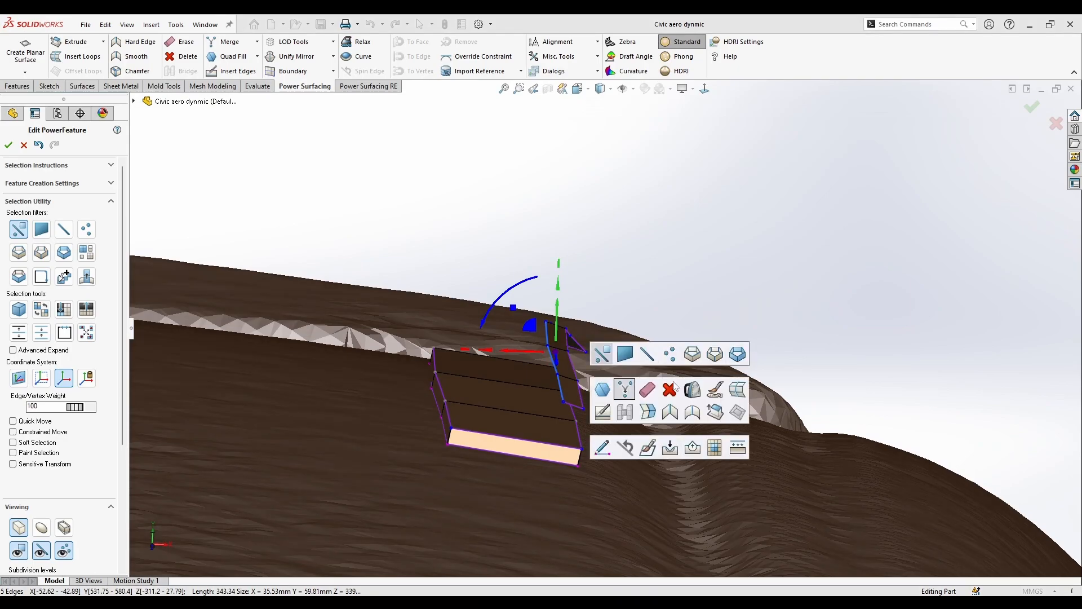
click(697, 388)
right_click(575, 363)
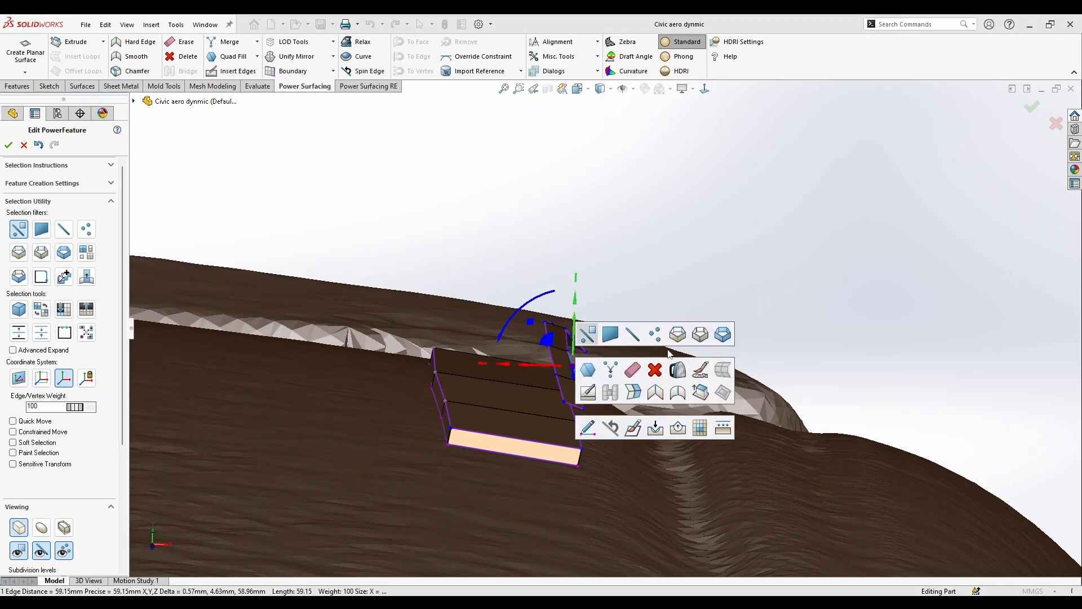
click(586, 371)
right_click(584, 366)
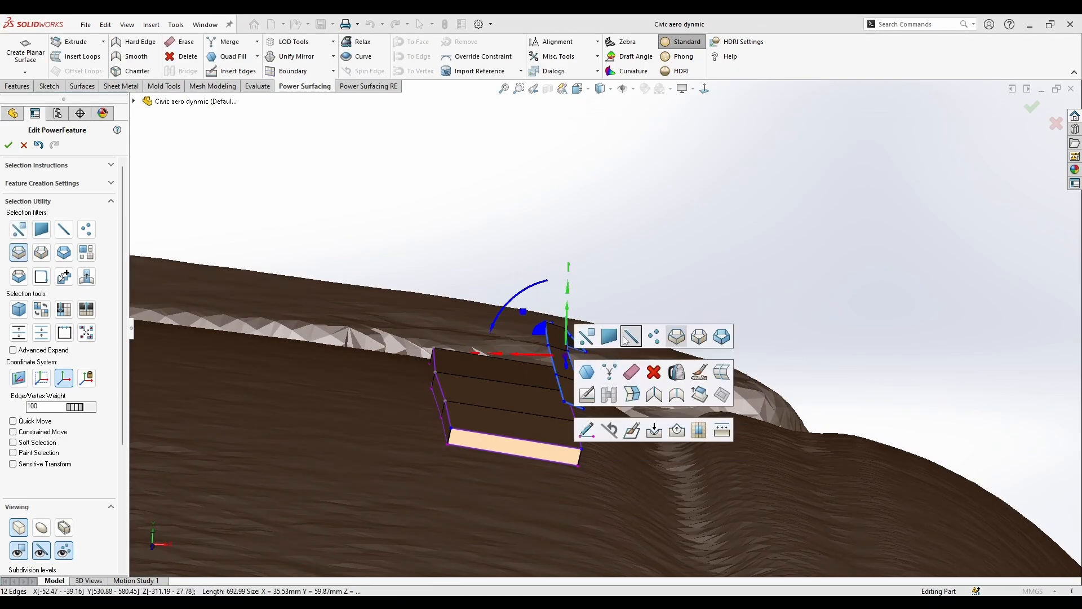
click(588, 337)
middle_drag(598, 342, 558, 343)
click(549, 394)
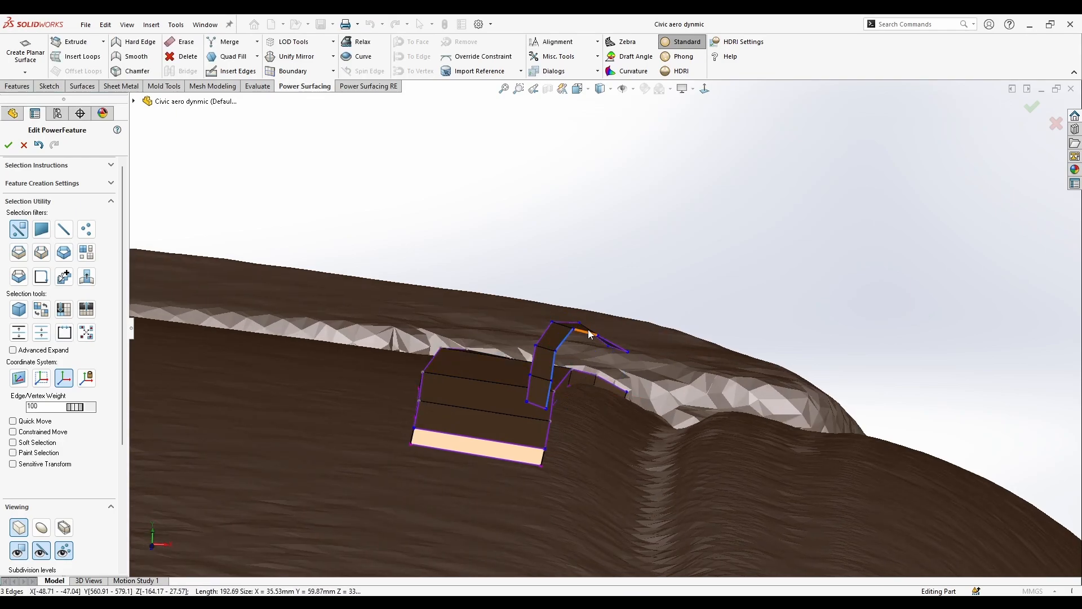
ctrl+click(608, 344)
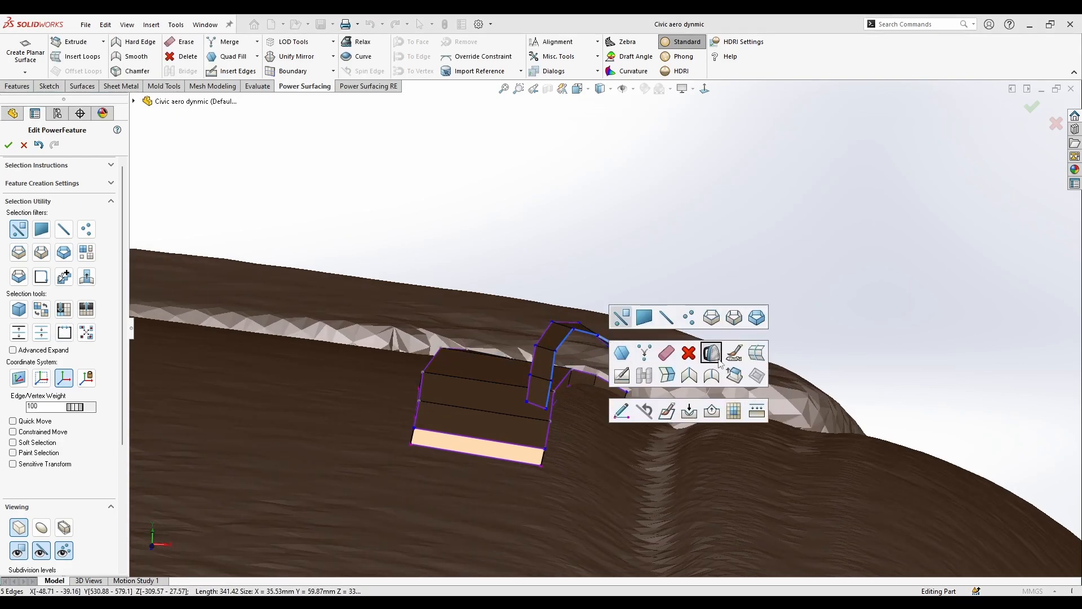
Relax the five-edge chain along the base strip's upper inboard side.
click(420, 413)
middle_drag(438, 358, 442, 354)
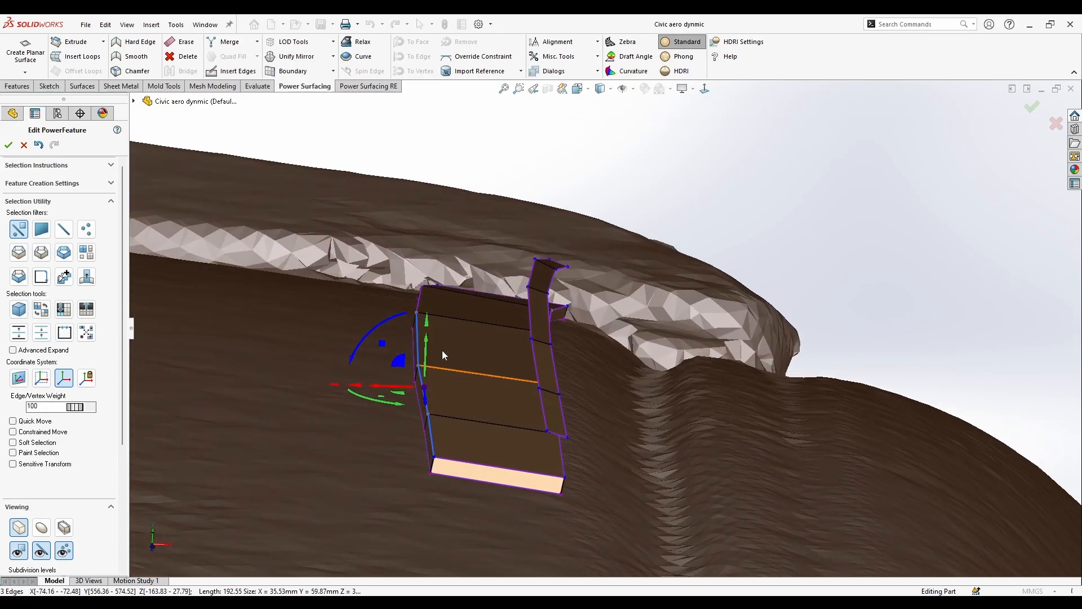
middle_drag(421, 300, 448, 269)
middle_drag(510, 242, 566, 321)
scroll(505, 331, down, 2)
right_click(566, 322)
click(671, 338)
middle_drag(560, 390, 582, 397)
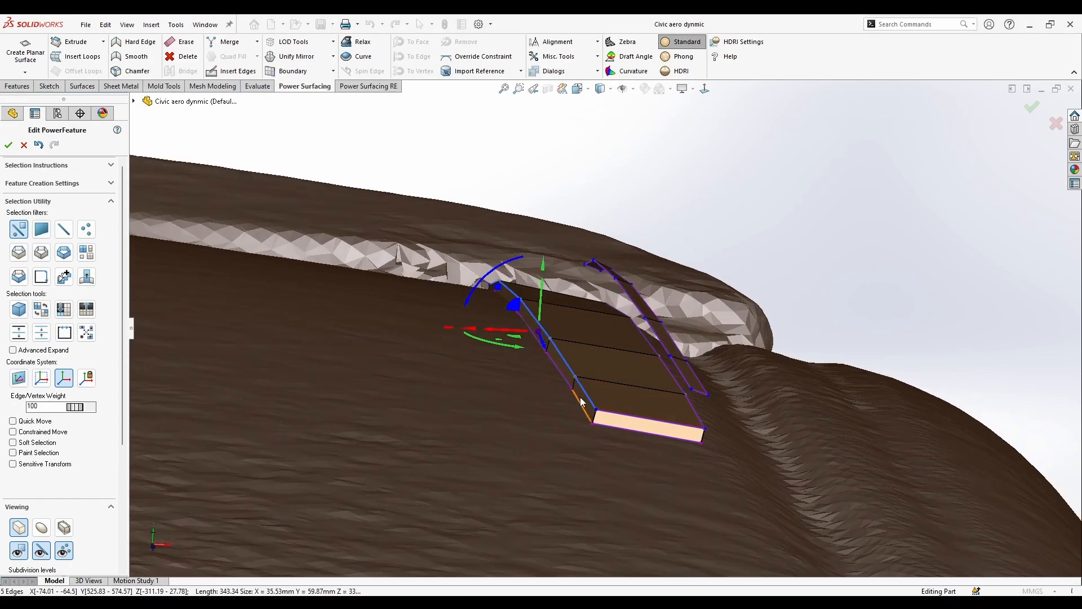
Relax the five-edge chain along the base strip's lower inboard side.
click(578, 396)
drag(566, 416, 568, 418)
click(582, 402)
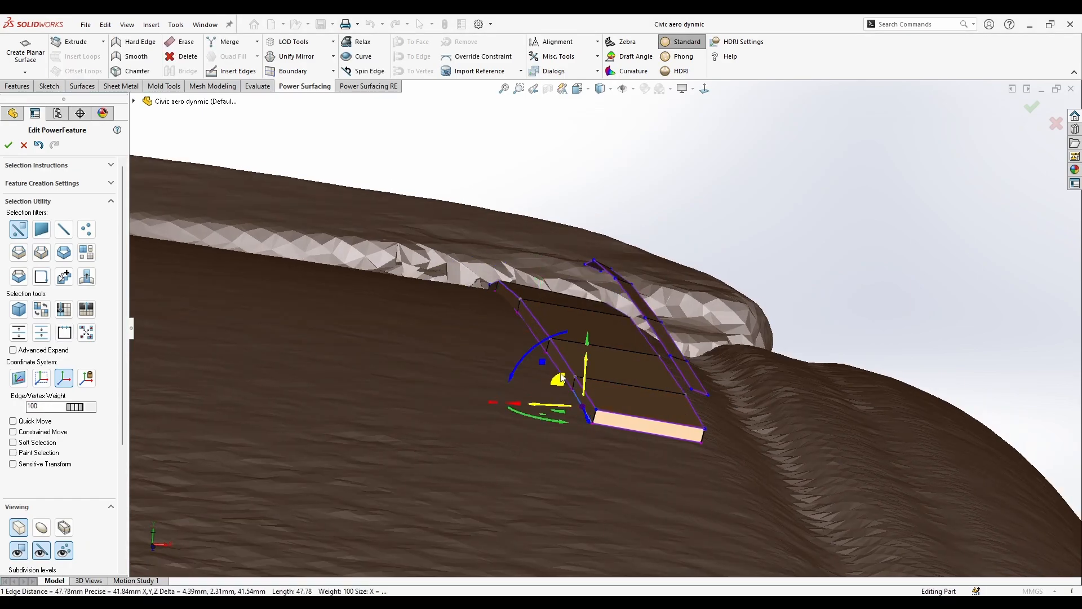
click(527, 332)
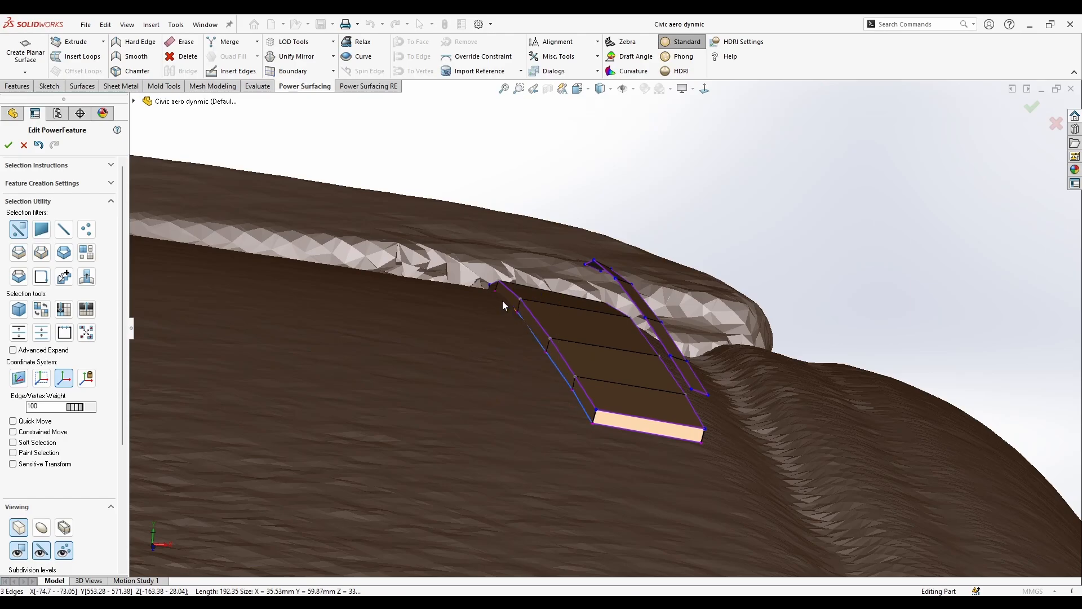
middle_drag(502, 300, 417, 184)
scroll(373, 150, down, 2)
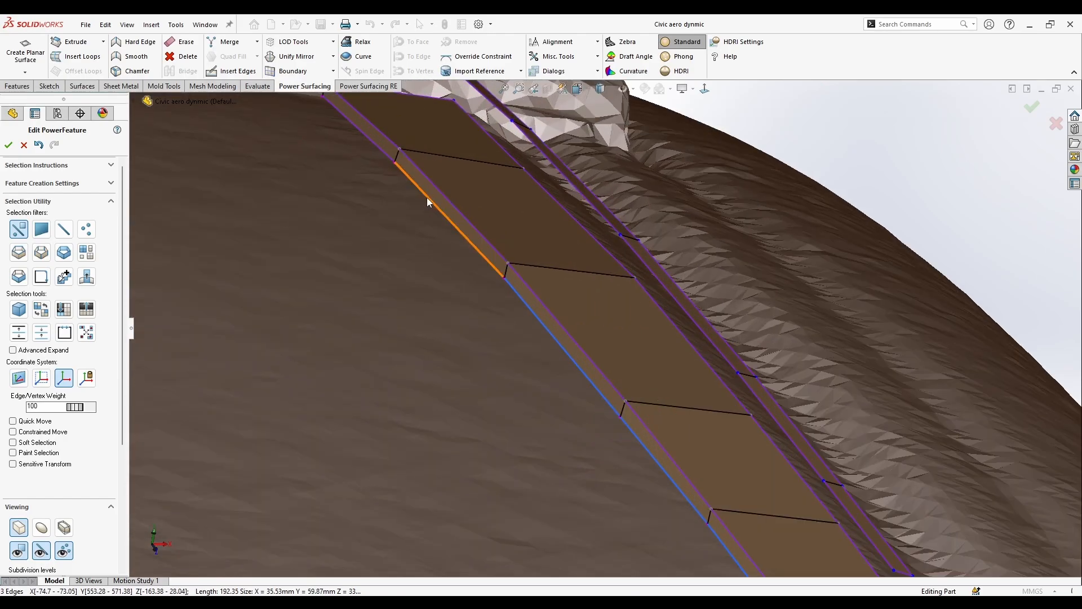
click(373, 148)
scroll(373, 148, up, 4)
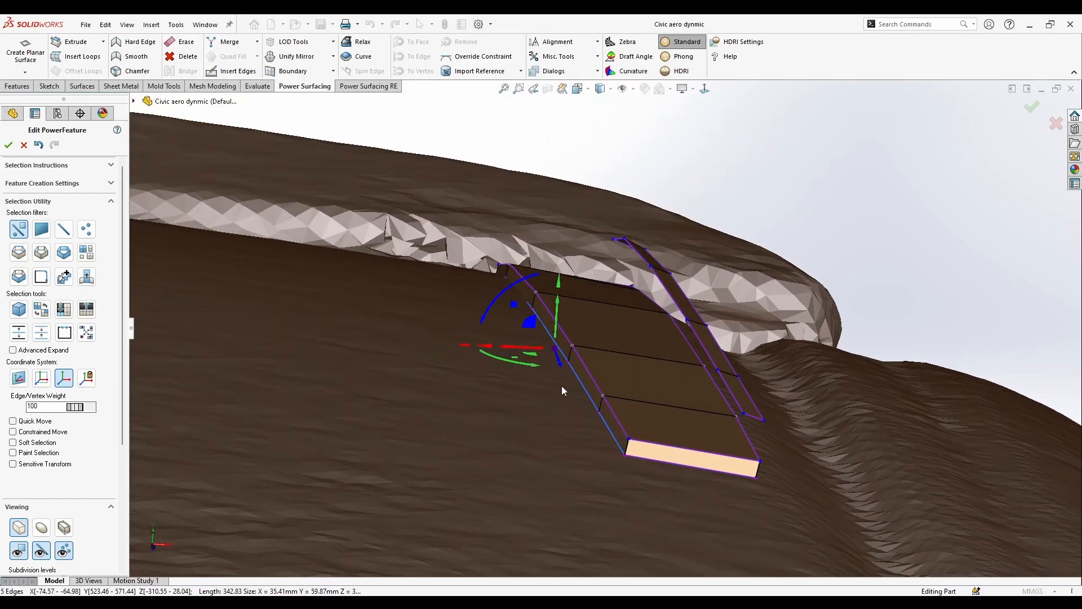
middle_drag(561, 389, 535, 414)
Relax the lower and upper long edge chains on the base strip's outer side.
double_click(583, 387)
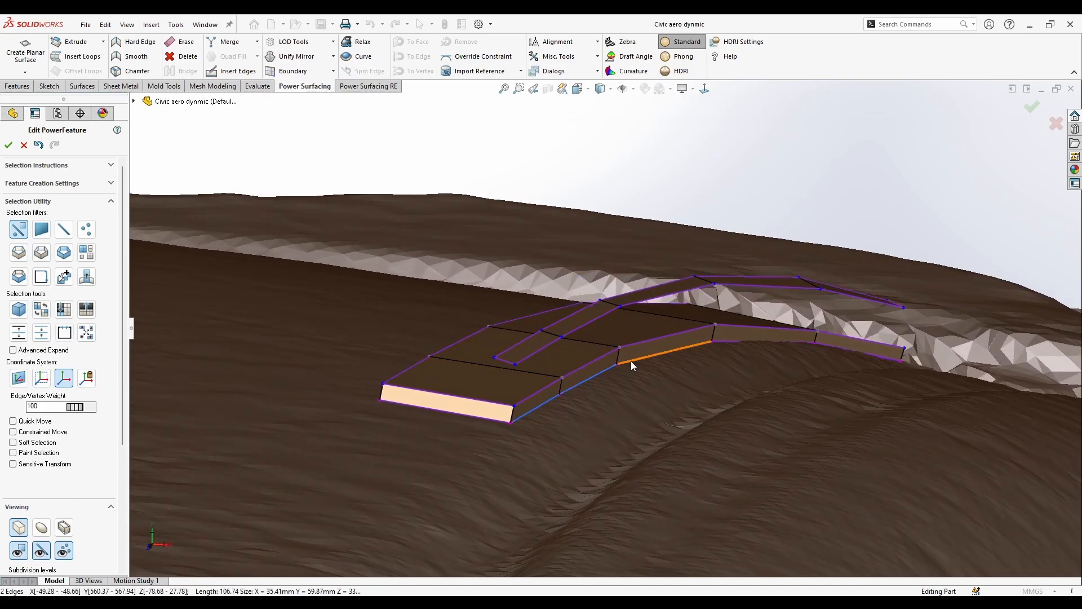
key(s)
click(953, 365)
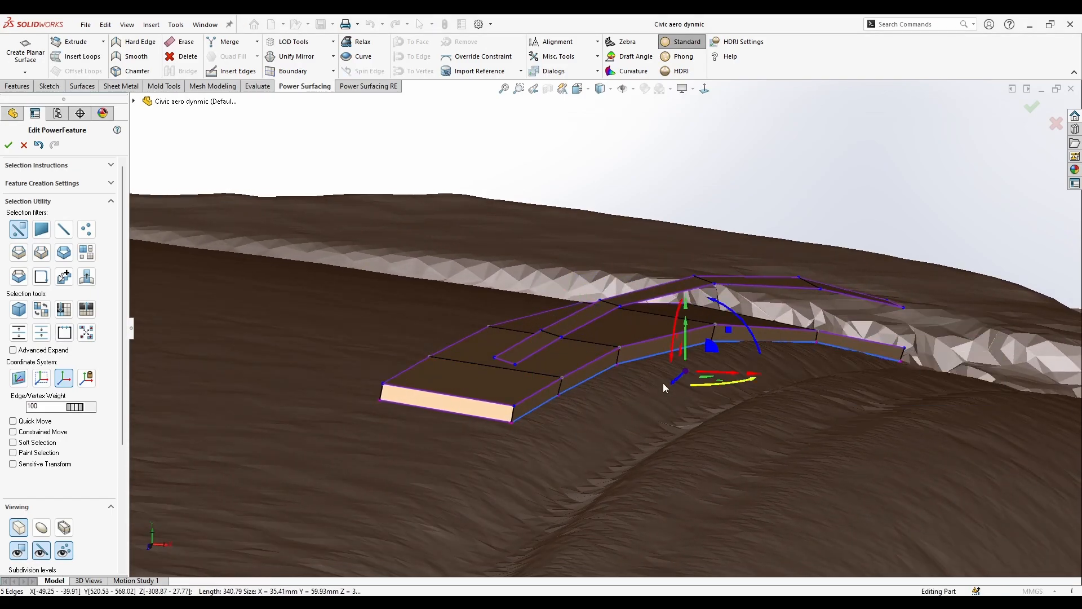
key(s)
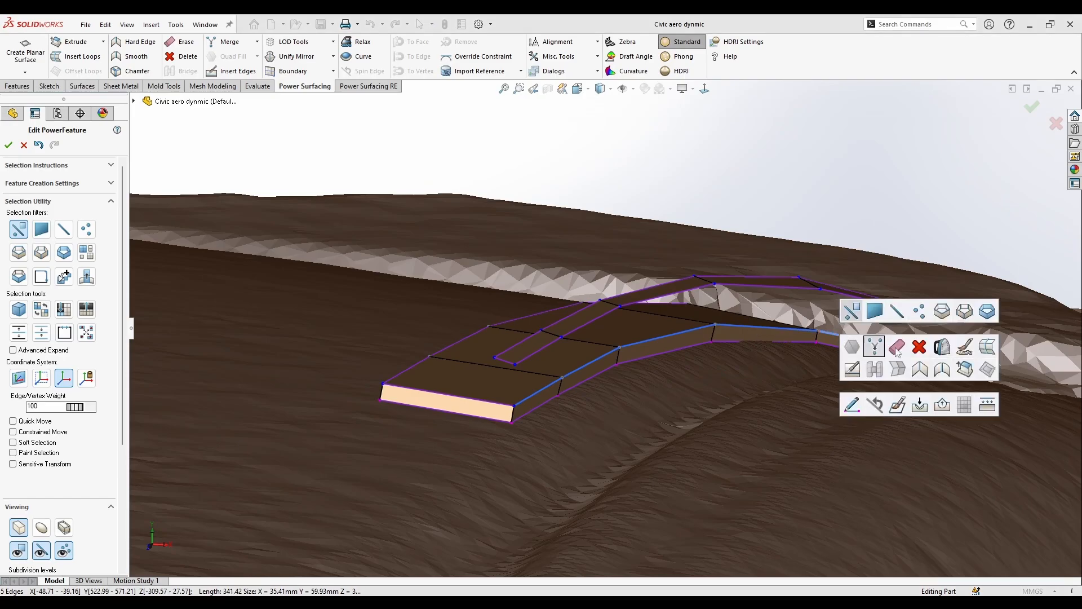
click(932, 353)
middle_drag(932, 353, 644, 337)
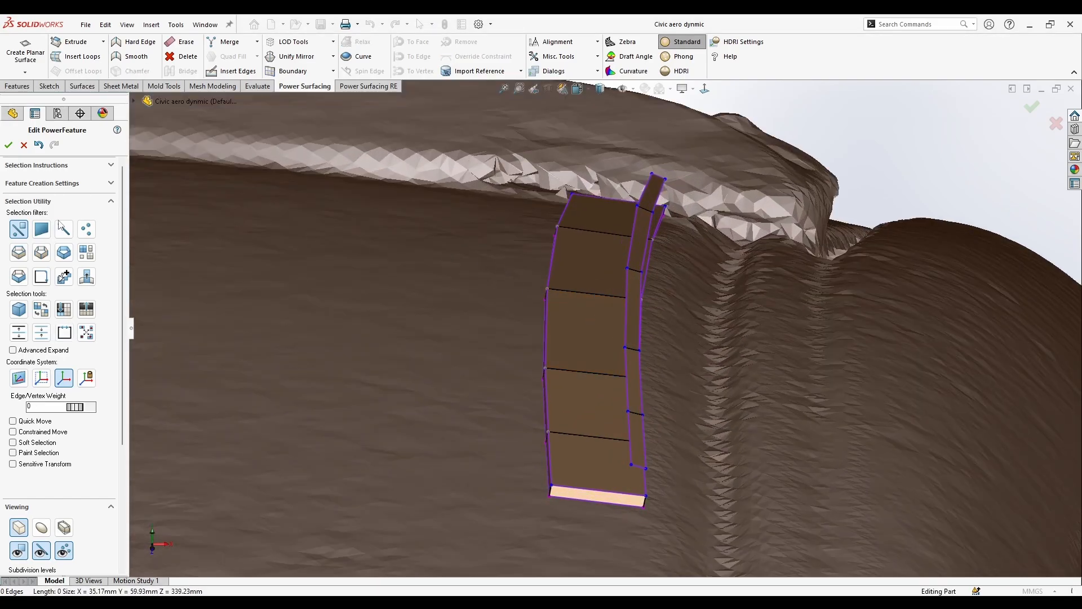
Select the whole raised strip and shift it inboard toward the middle of the base strip's width.
click(86, 252)
click(632, 269)
middle_drag(633, 268, 665, 289)
drag(664, 290, 631, 285)
middle_drag(631, 286, 685, 193)
In a side view, shorten the raised strip lengthwise within the base's ends and raise it higher above the base.
click(705, 89)
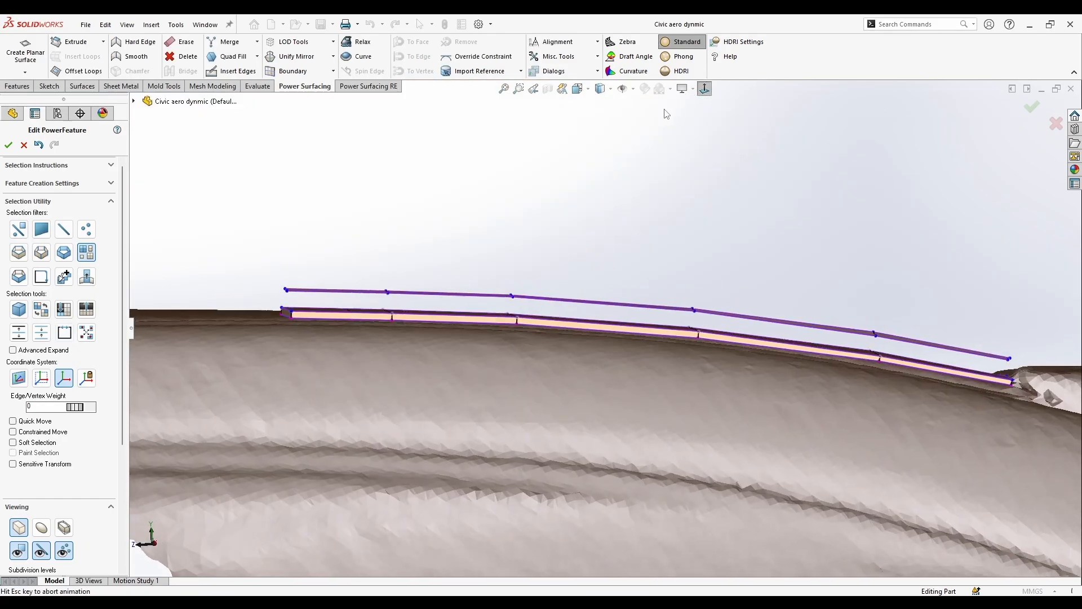
mouse_move(594, 300)
mouse_down()
mouse_move(623, 350)
mouse_move(595, 286)
mouse_up()
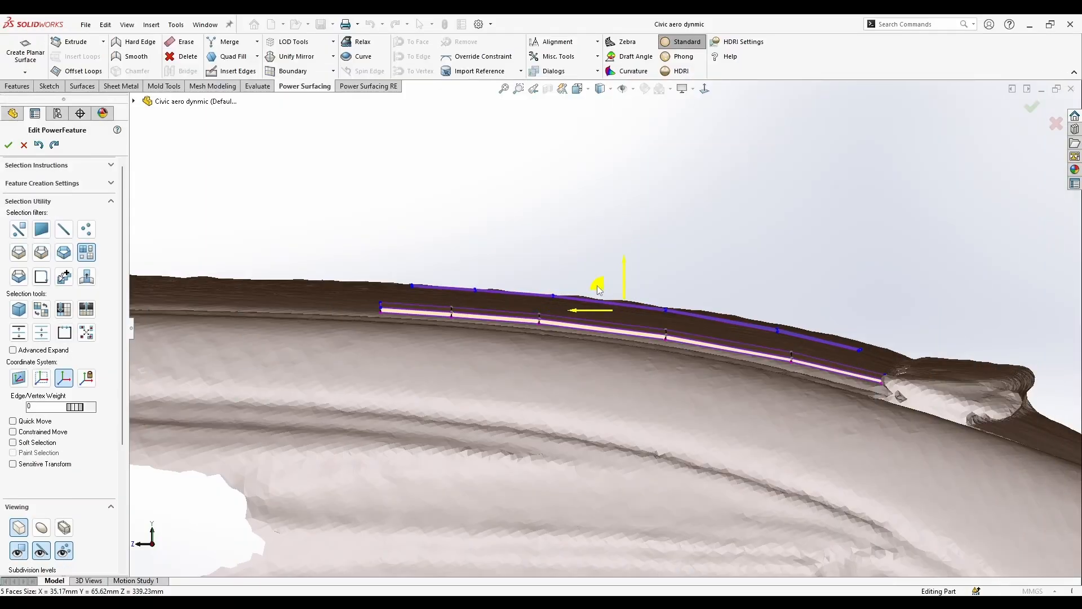
drag(597, 285, 563, 280)
scroll(597, 285, up, 3)
scroll(582, 306, down, 3)
Select the raised strip's boundary edge loop and check its tilt in a side view.
middle_drag(586, 299, 648, 324)
scroll(653, 360, down, 2)
right_click(646, 348)
click(750, 334)
click(630, 318)
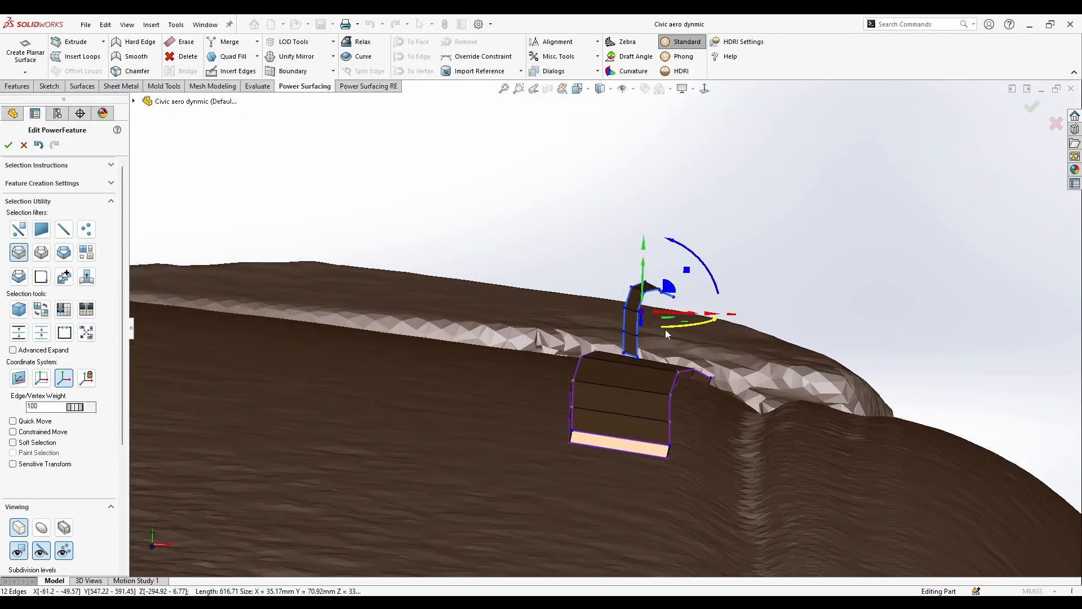
middle_drag(666, 330, 545, 296)
scroll(604, 327, up, 2)
click(703, 88)
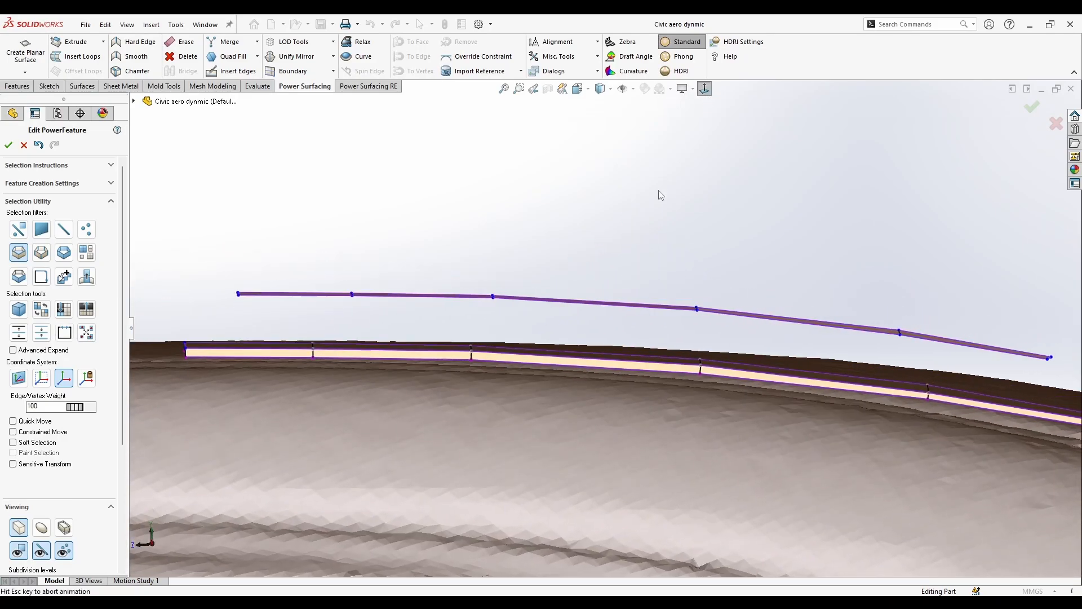
Lift the raised strip's lower long edge chain about 1 mm to level it with the opposite long edge.
right_click(599, 256)
click(601, 256)
scroll(474, 270, down, 3)
ctrl+click(386, 301)
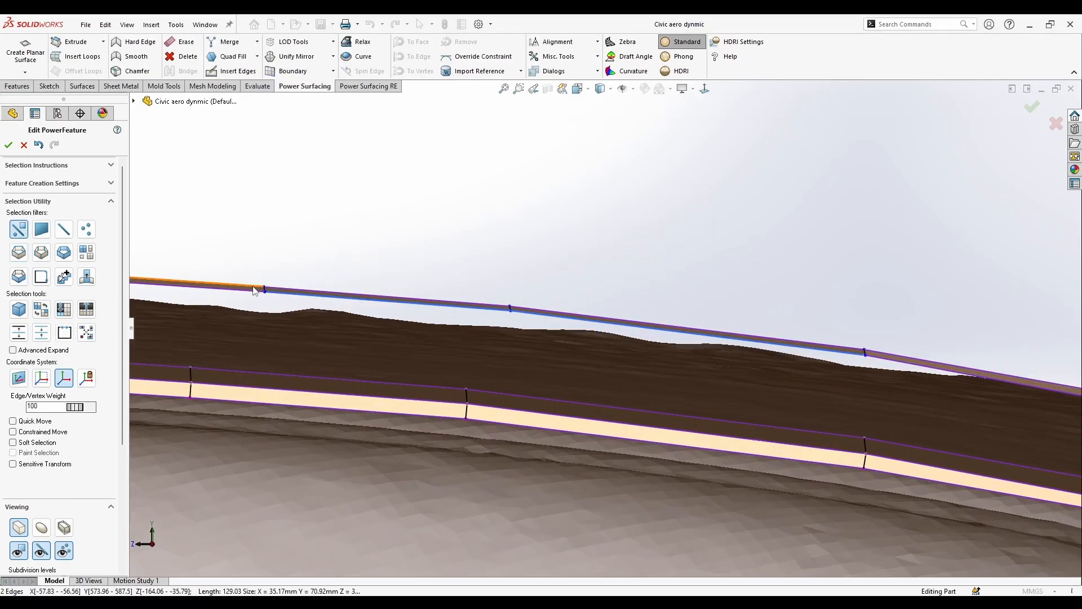
ctrl+click(901, 361)
scroll(866, 371, up, 5)
scroll(867, 370, down, 1)
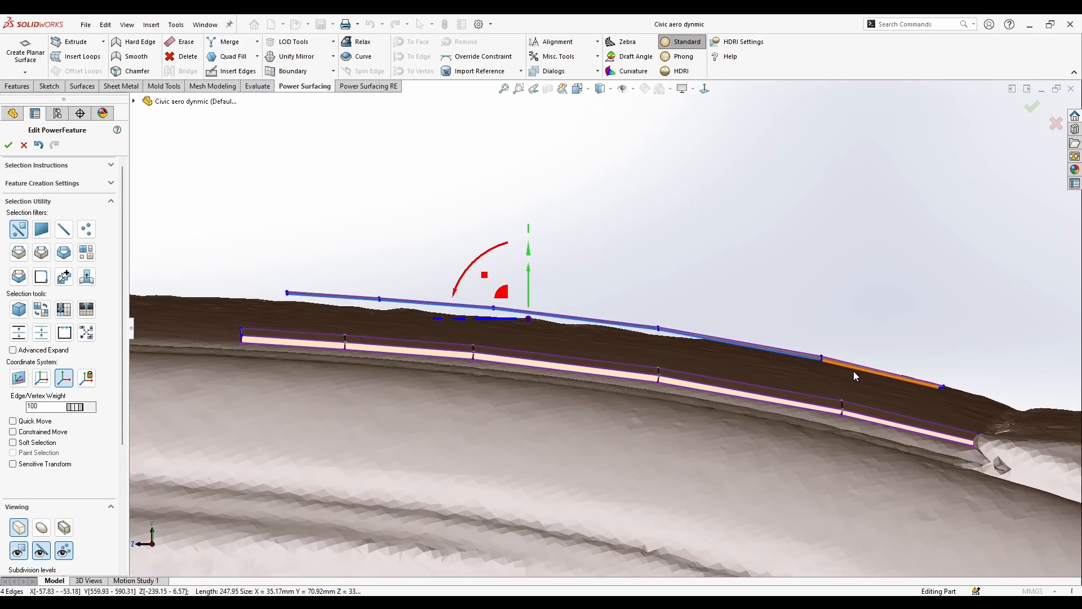
ctrl+click(853, 368)
drag(599, 288, 608, 292)
scroll(767, 351, down, 3)
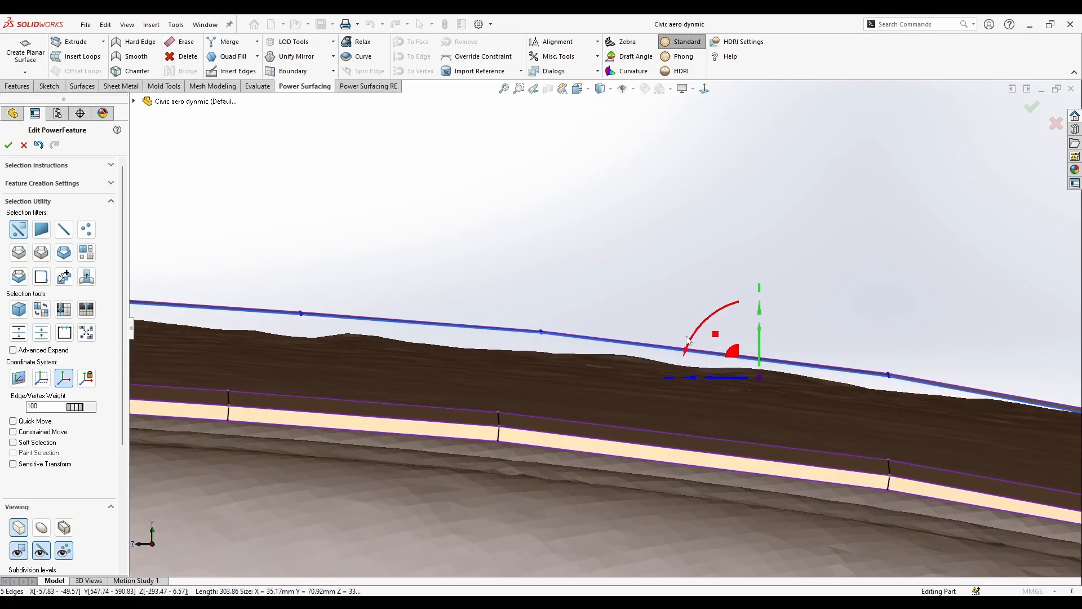
drag(766, 351, 766, 349)
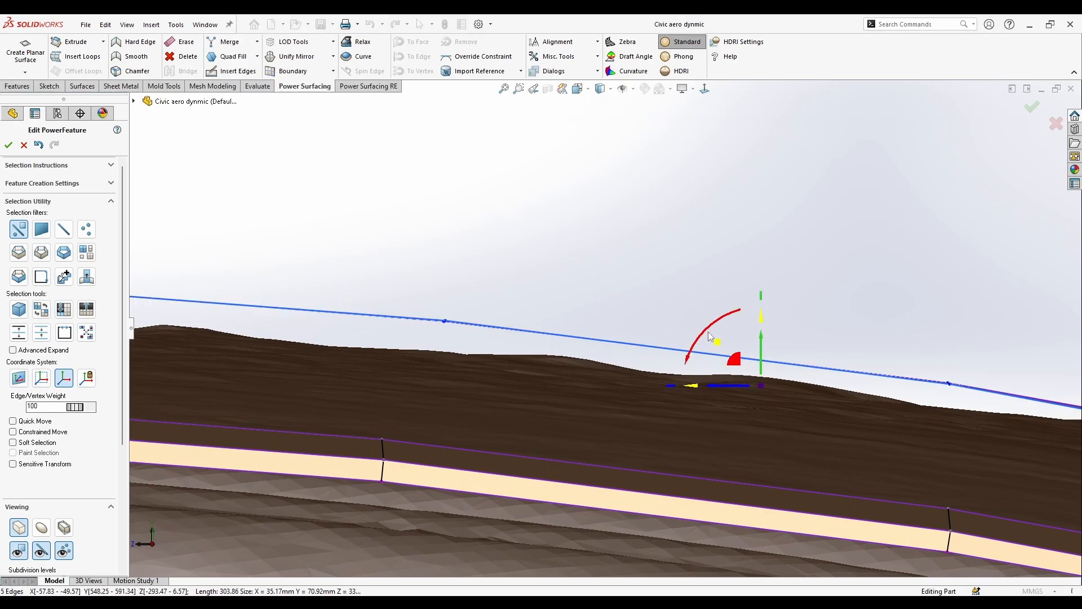
Clear the edge selection and examine the raised strip's placement over the base from its end and from the top.
scroll(697, 331, up, 3)
middle_drag(697, 331, 656, 359)
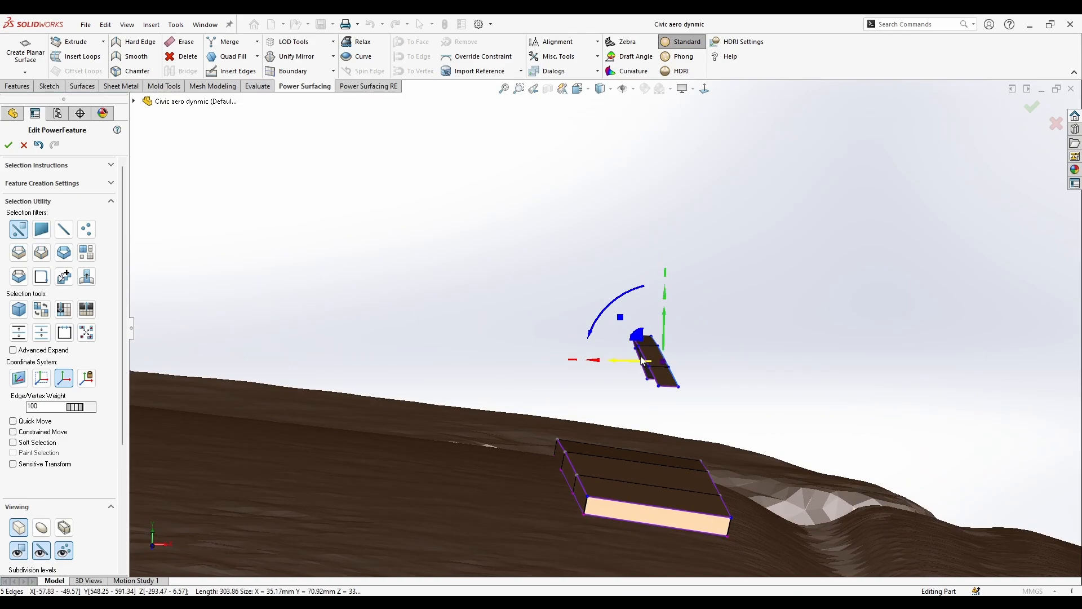
right_click(640, 361)
click(746, 333)
key(Escape)
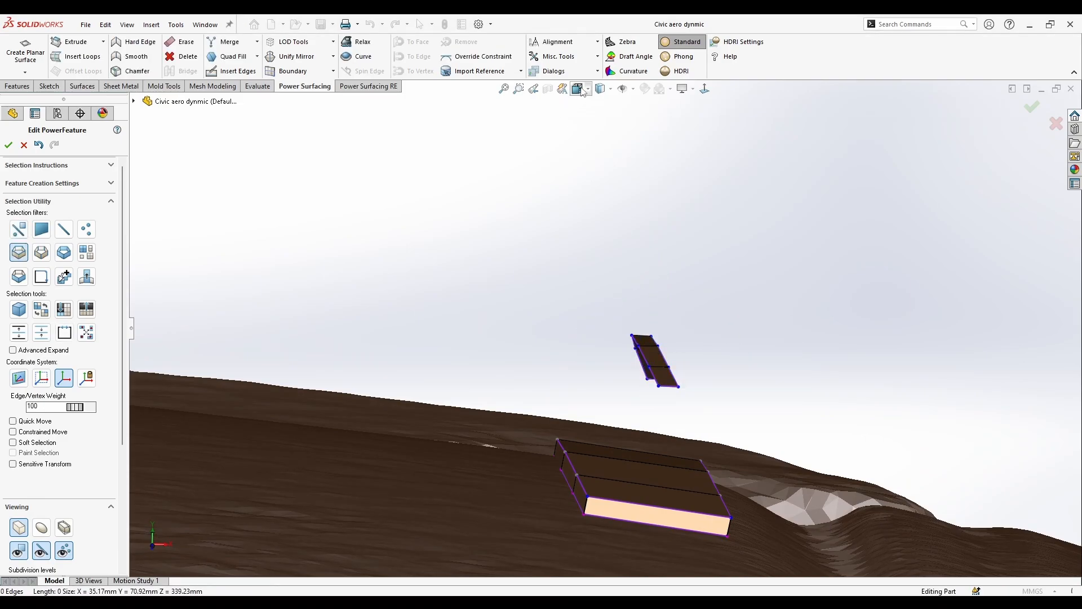
click(584, 91)
click(595, 121)
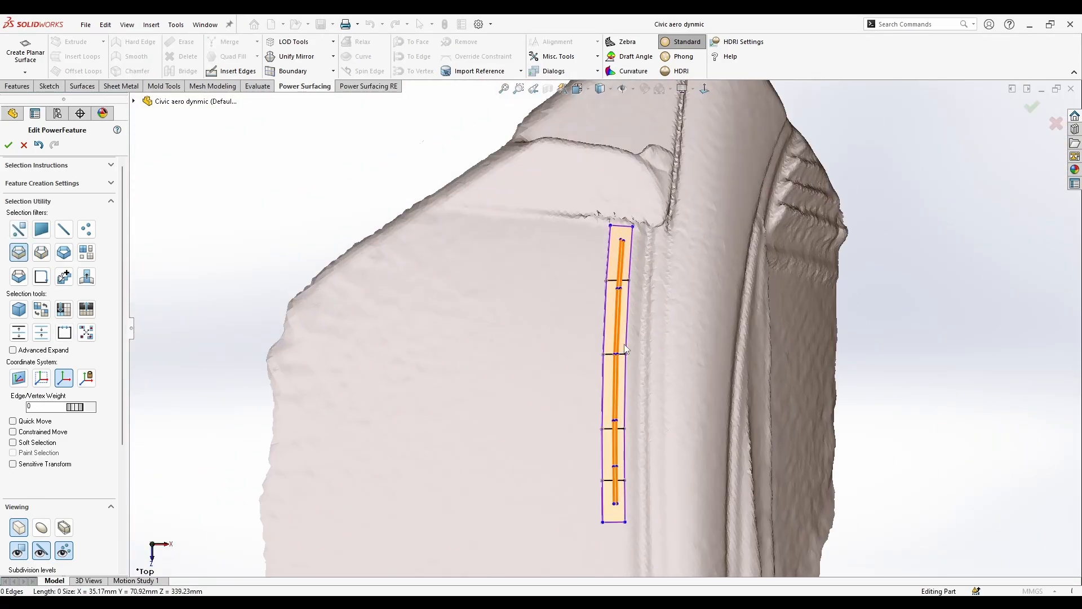
scroll(624, 347, down, 1)
Switch to the image viewer and compare the fin shape in Dachfinne_highres.jpeg and the following Porsche 911 GT3 RS photo.
key(alt+Tab)
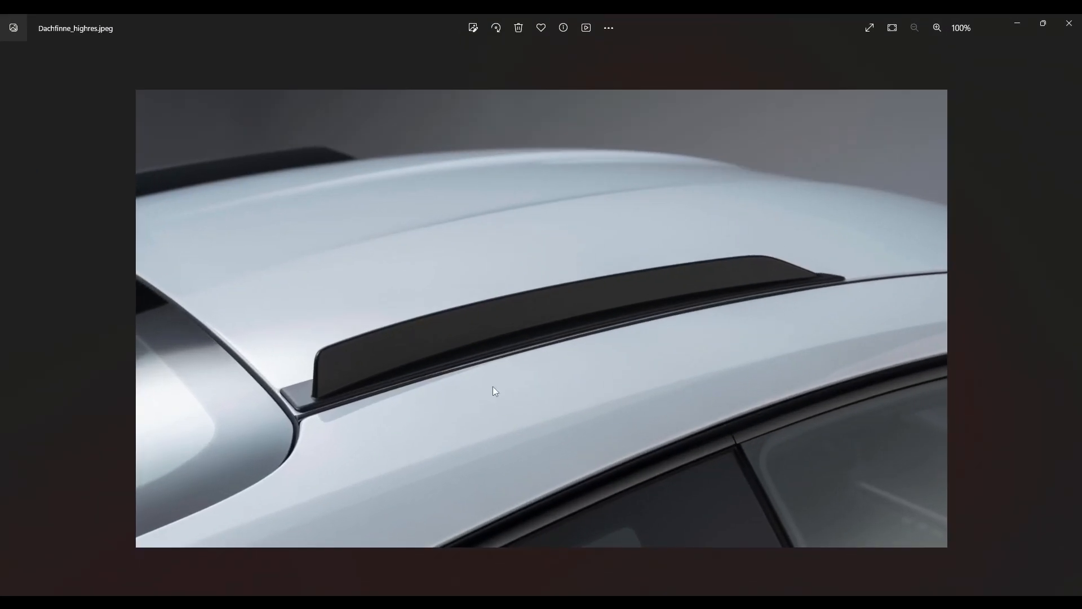
key(Right)
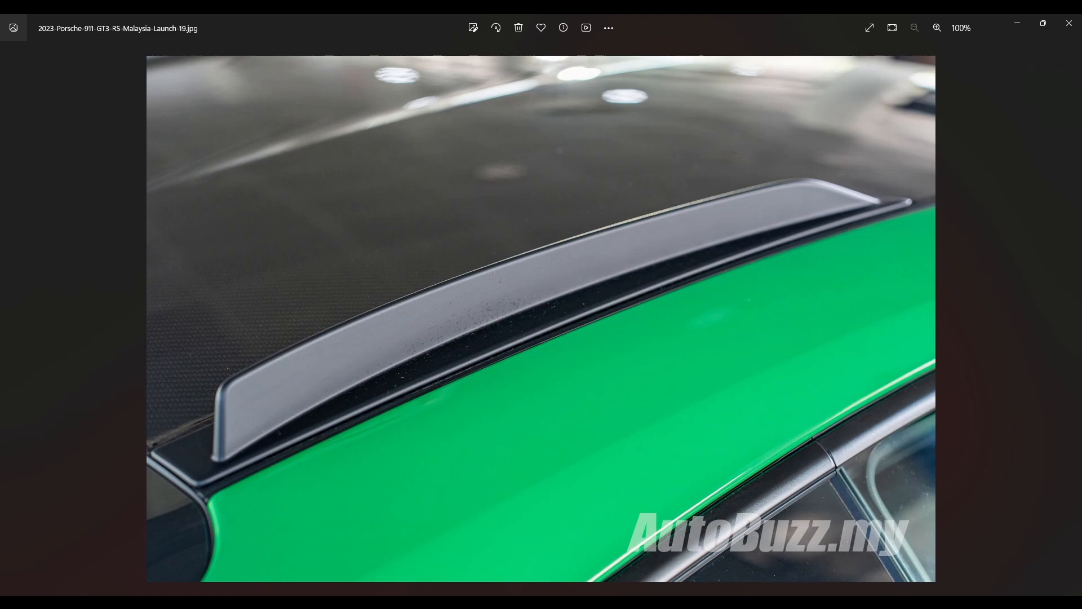
Switch back to the SOLIDWORKS part from the image viewer.
mouse_move(801, 602)
mouse_move(777, 602)
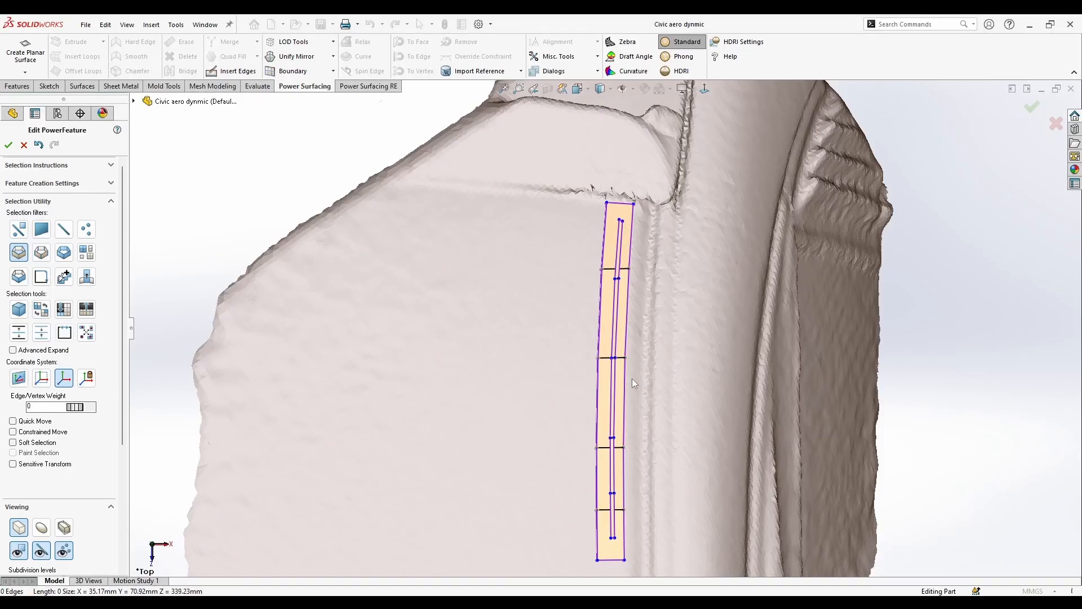
right_click(619, 371)
click(697, 350)
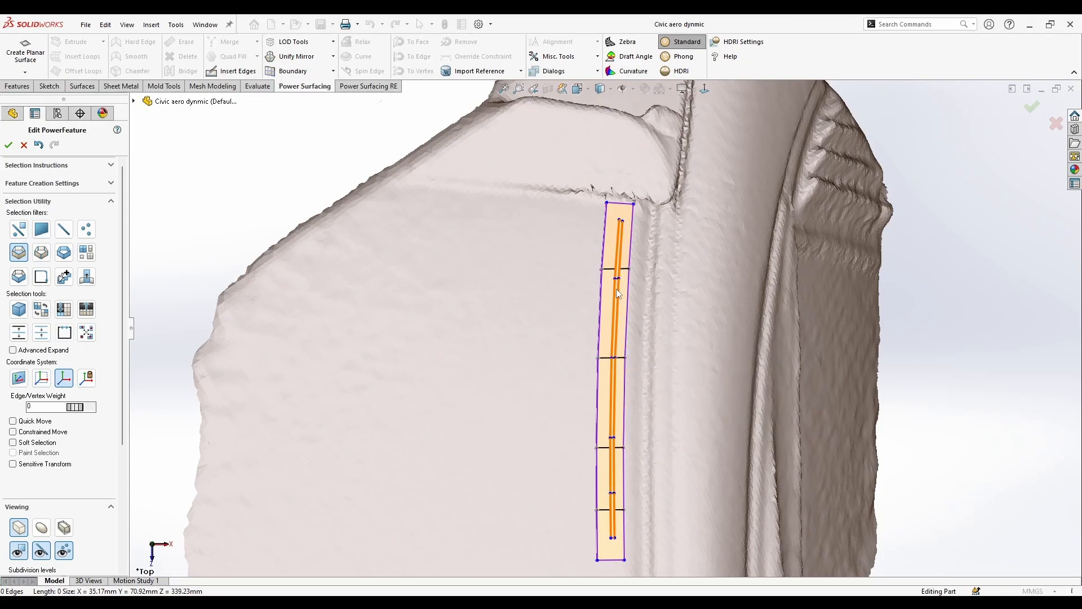
right_click(616, 290)
click(618, 289)
scroll(625, 285, down, 3)
right_click(622, 285)
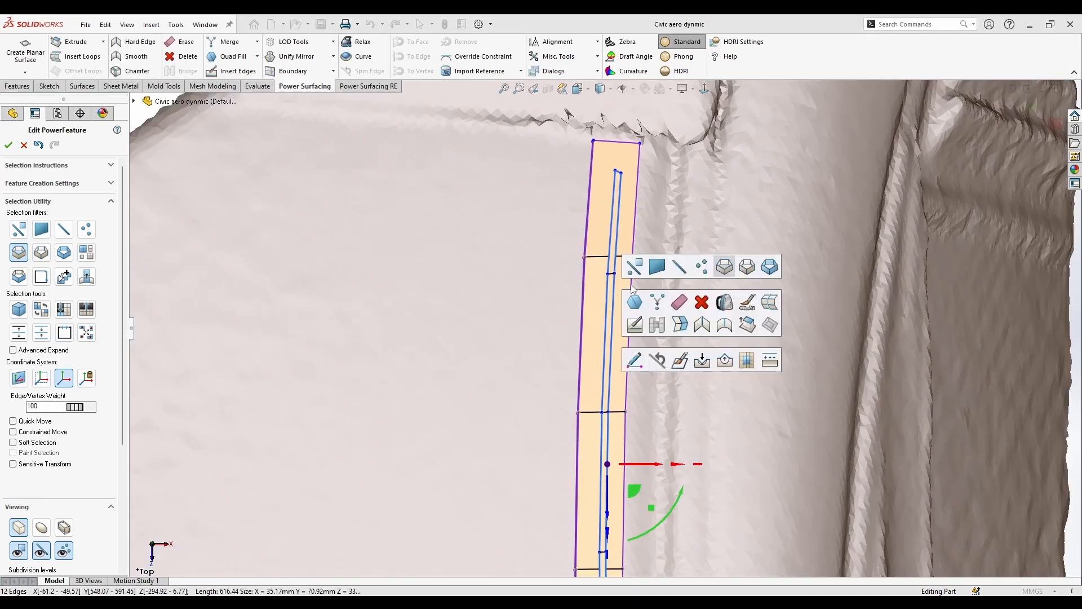
right_click(676, 314)
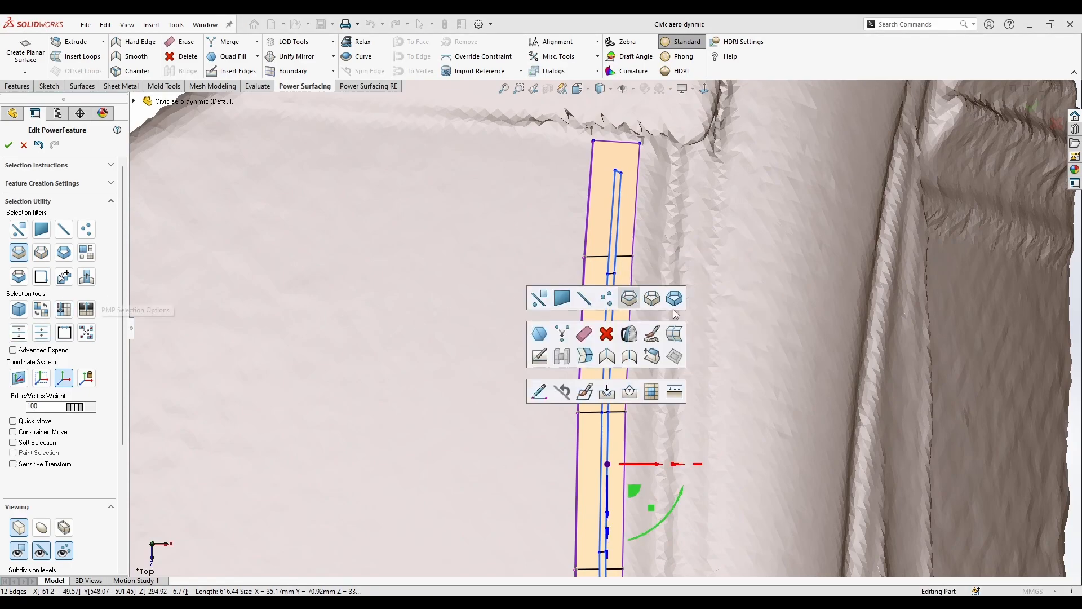
click(637, 302)
click(611, 273)
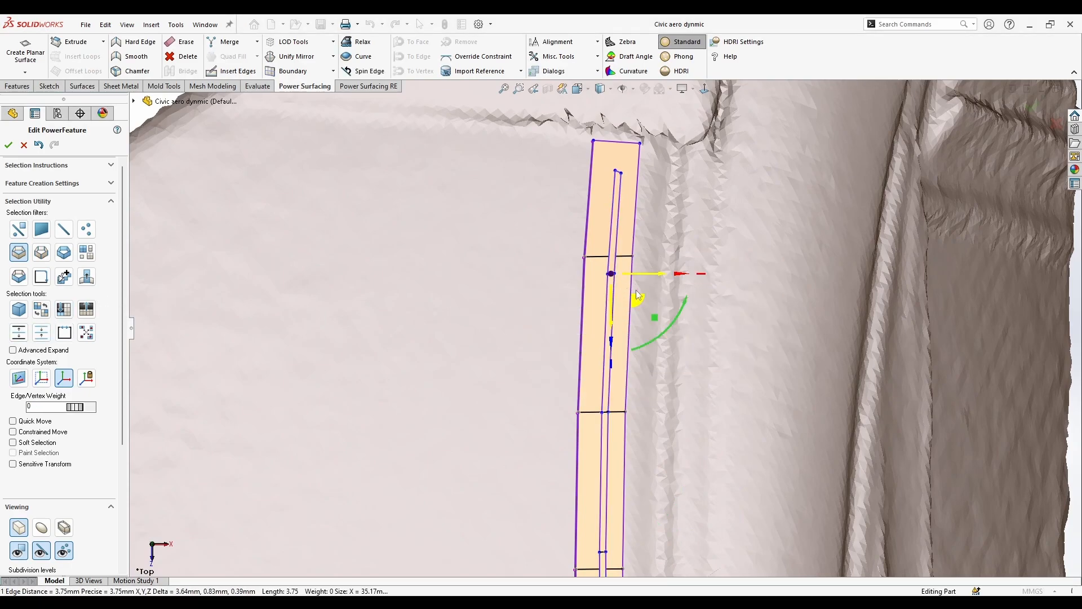
Limit selection to faces and select the middle faces along the raised strip.
scroll(630, 328, up, 1)
scroll(630, 328, up, 1)
scroll(612, 431, down, 5)
right_click(612, 432)
click(624, 473)
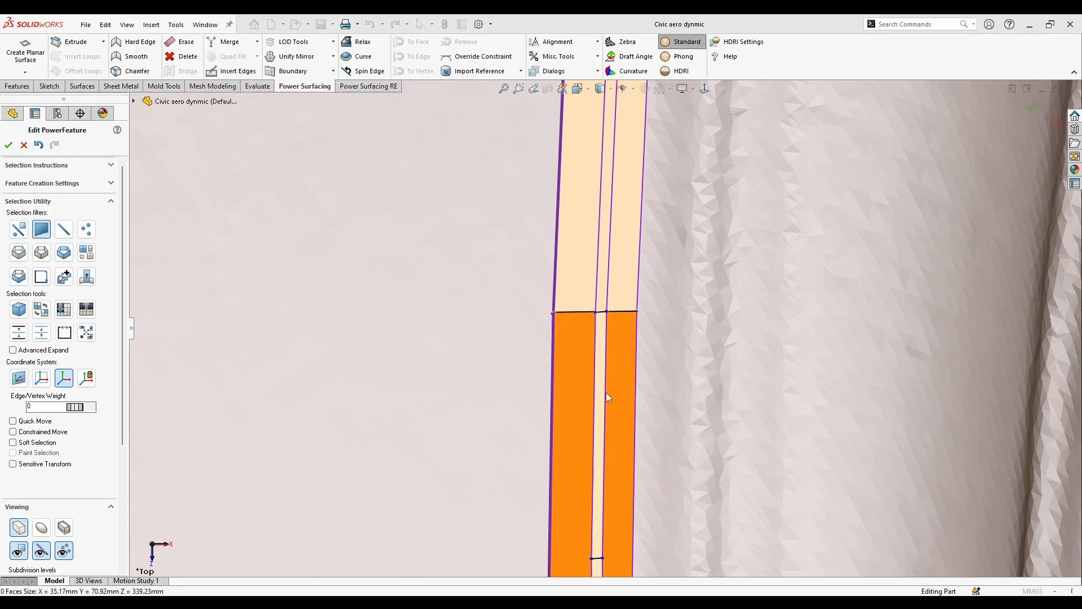
click(598, 396)
ctrl+click(602, 293)
scroll(604, 327, up, 5)
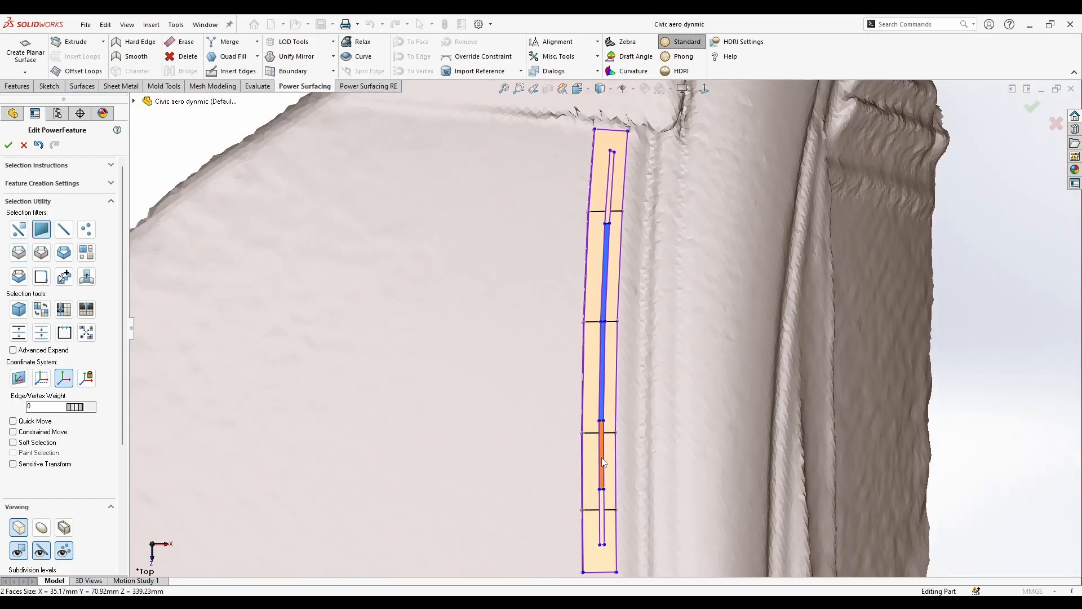
drag(630, 363, 624, 382)
click(701, 454)
mouse_move(701, 454)
middle_down()
mouse_move(676, 383)
mouse_move(627, 380)
mouse_move(643, 366)
mouse_move(636, 373)
mouse_move(652, 389)
middle_up()
scroll(627, 380, down, 3)
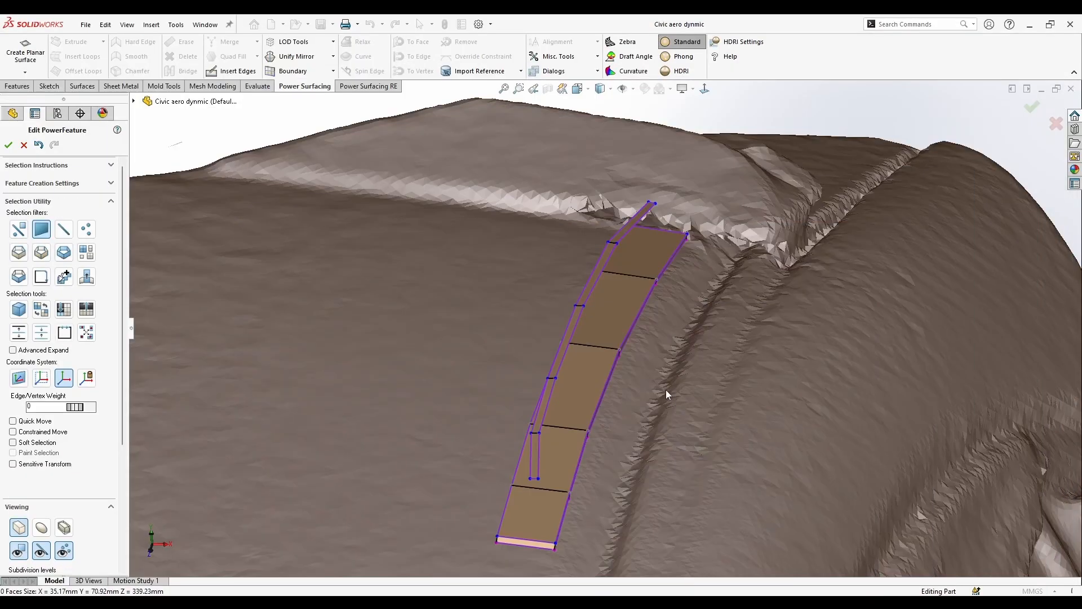
mouse_move(665, 390)
middle_down()
mouse_move(664, 410)
mouse_move(654, 404)
middle_up()
key(ctrl+z)
key(ctrl+z)
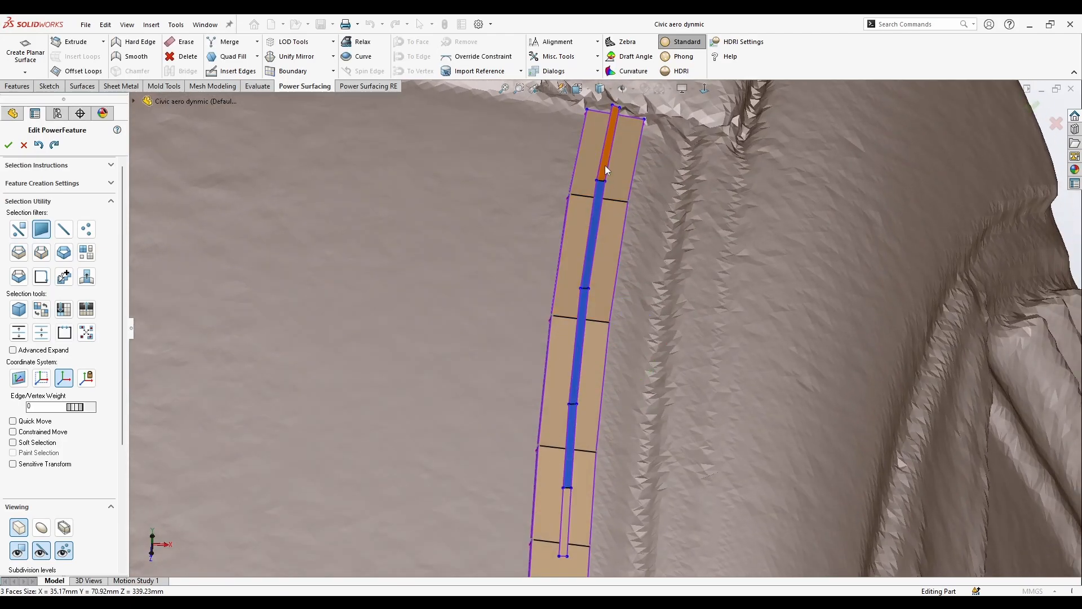
Add the raised strip's two end faces to the face selection and return to a straight top view.
ctrl+click(604, 165)
ctrl+click(565, 519)
scroll(581, 479, up, 1)
mouse_move(617, 395)
middle_down()
mouse_move(621, 422)
mouse_move(626, 394)
middle_up()
key(f)
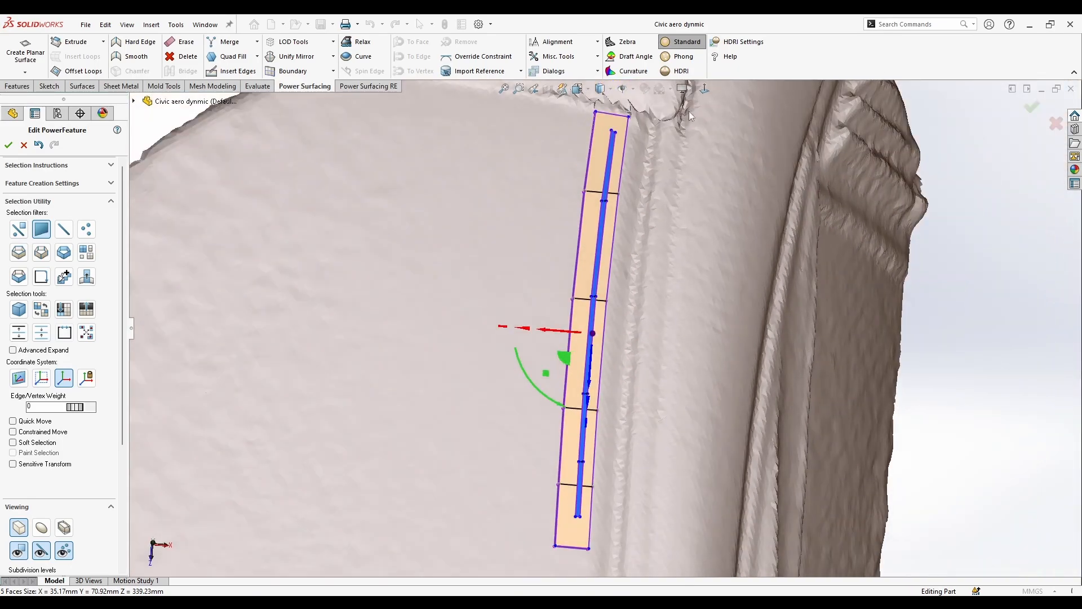
click(705, 90)
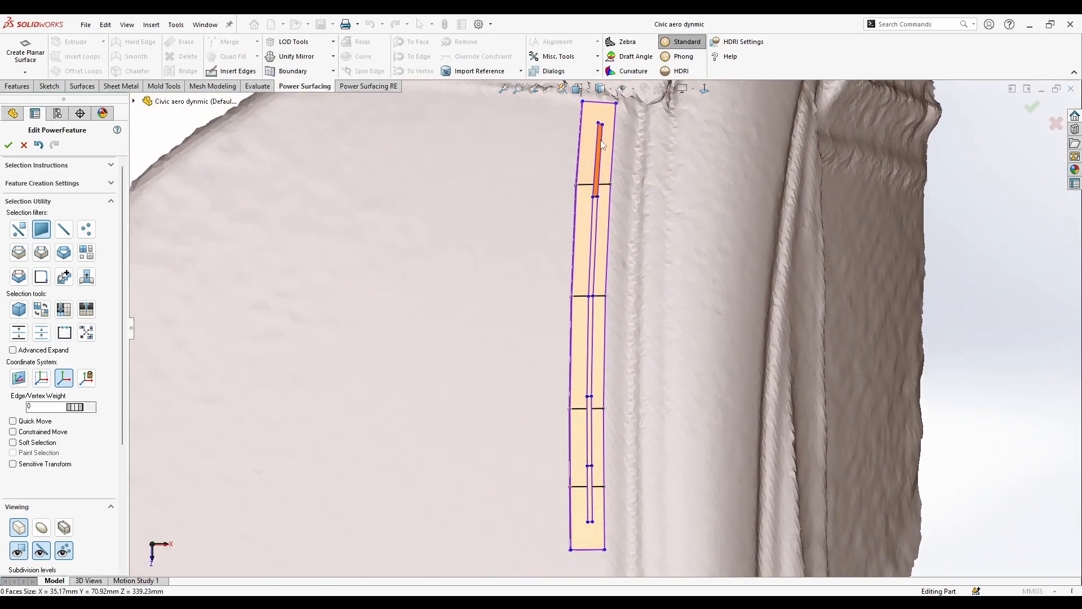
Select all five faces of the raised strip and bend them sideways by about 5.9° in the top view.
double_click(603, 144)
click(568, 56)
click(566, 97)
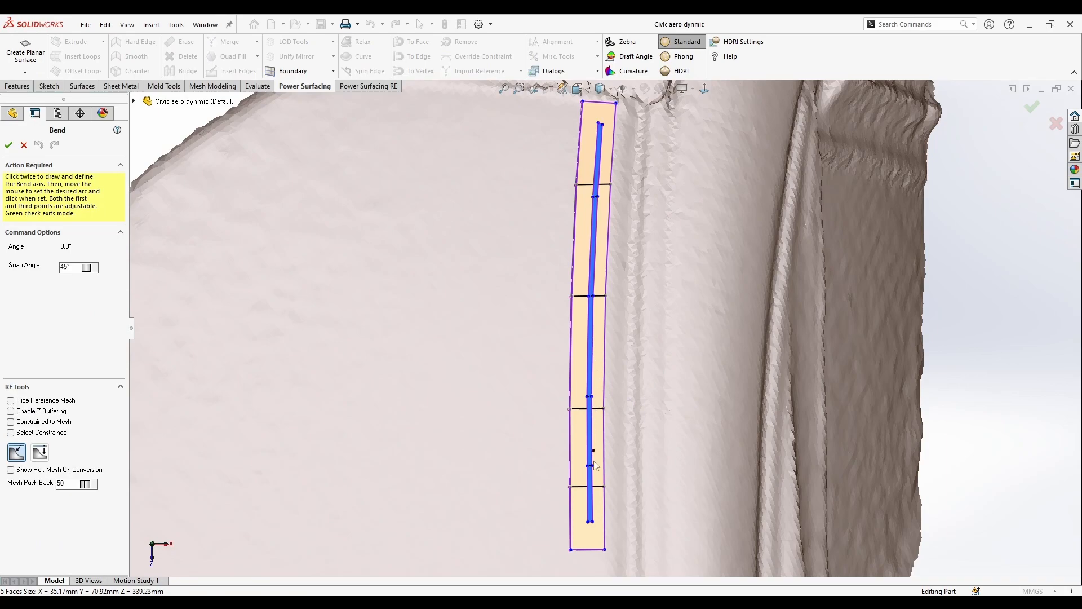
click(619, 120)
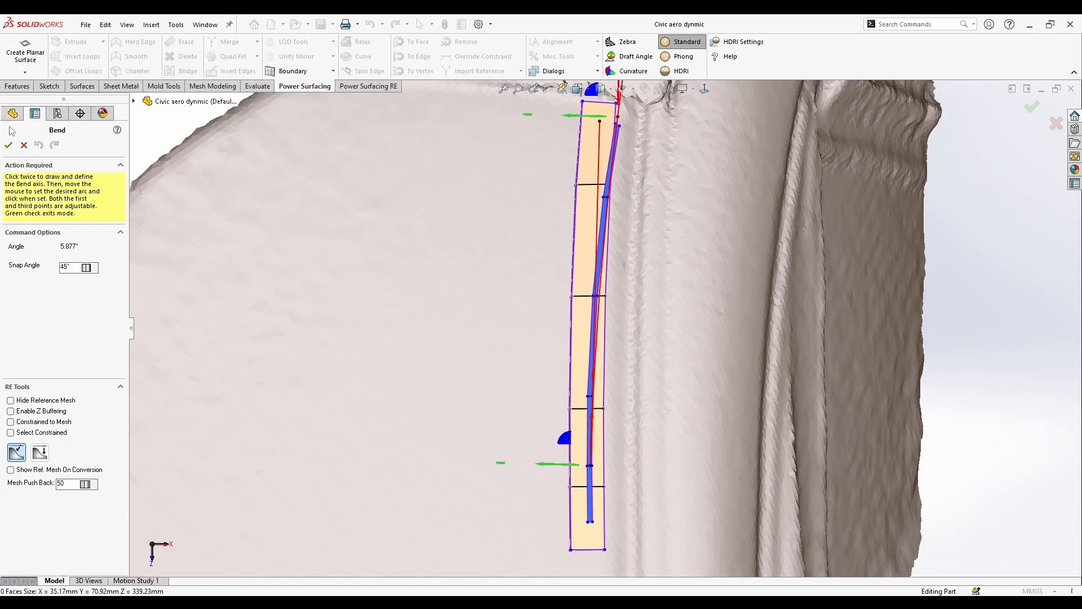
click(8, 145)
Move and rotate the bent strip in plan so it sits between the base strip's long edges, and clear the selection.
drag(643, 333, 630, 342)
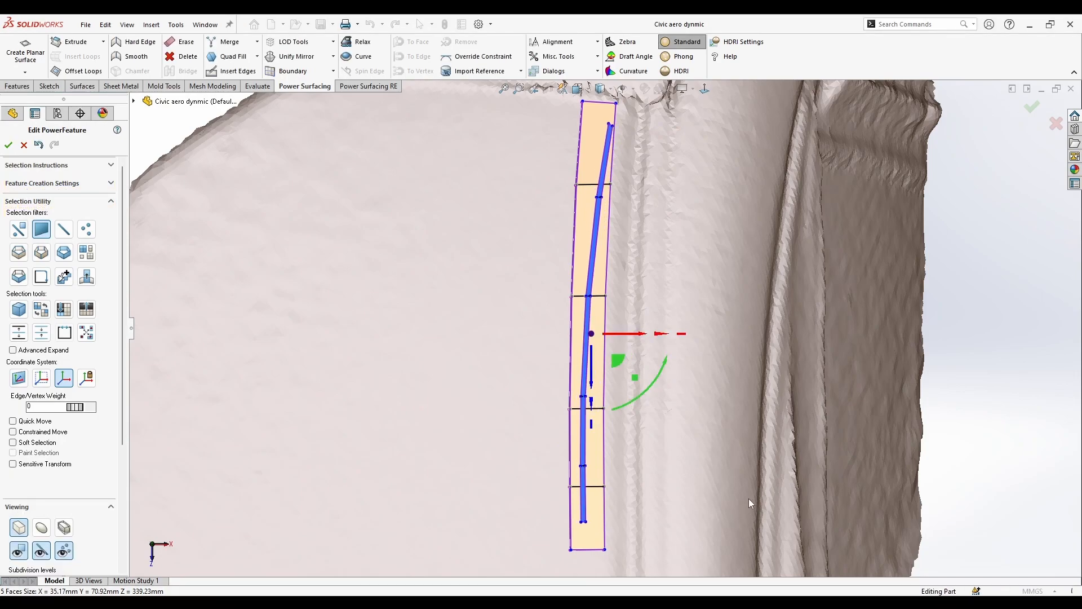
drag(657, 378, 664, 378)
drag(629, 335, 636, 339)
click(653, 385)
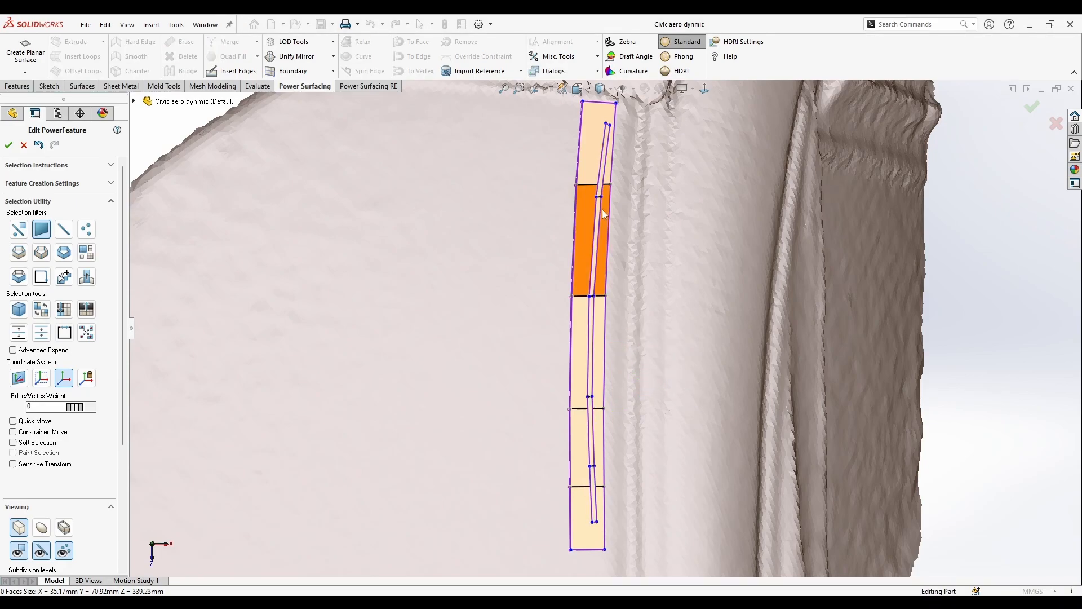
Straighten the raised strip's short end edge beside the scan's ragged seam so it runs square across the strip.
right_click(595, 116)
click(605, 128)
scroll(609, 118, down, 6)
click(606, 185)
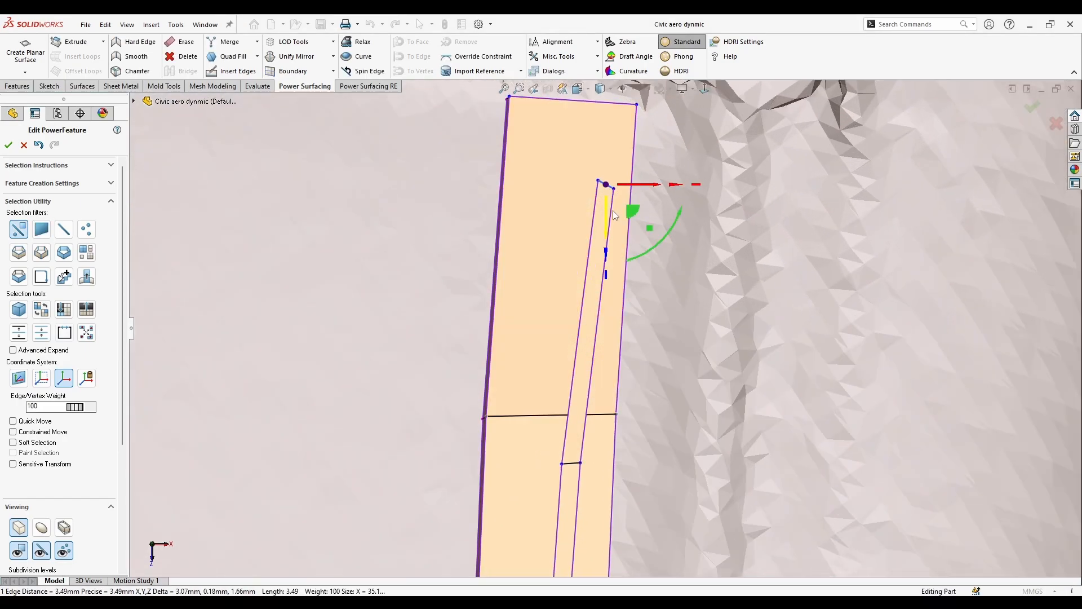
drag(606, 253, 602, 80)
drag(607, 252, 607, 194)
drag(675, 184, 714, 214)
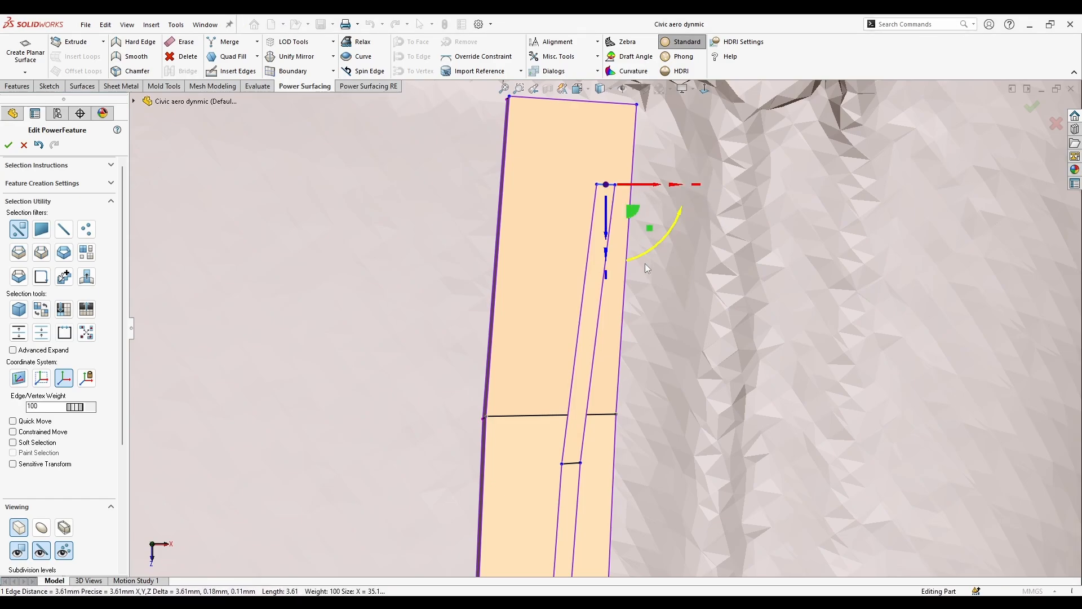
Shift the raised strip's two short end edges closer to the corresponding ends of the base strip.
scroll(644, 263, down, 5)
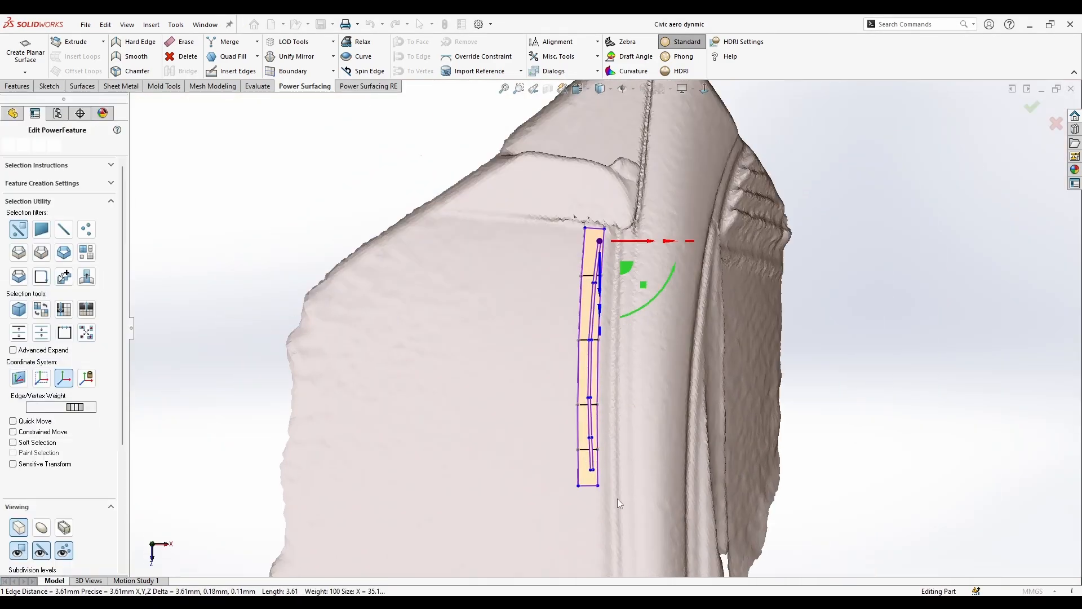
scroll(598, 479, up, 6)
click(595, 376)
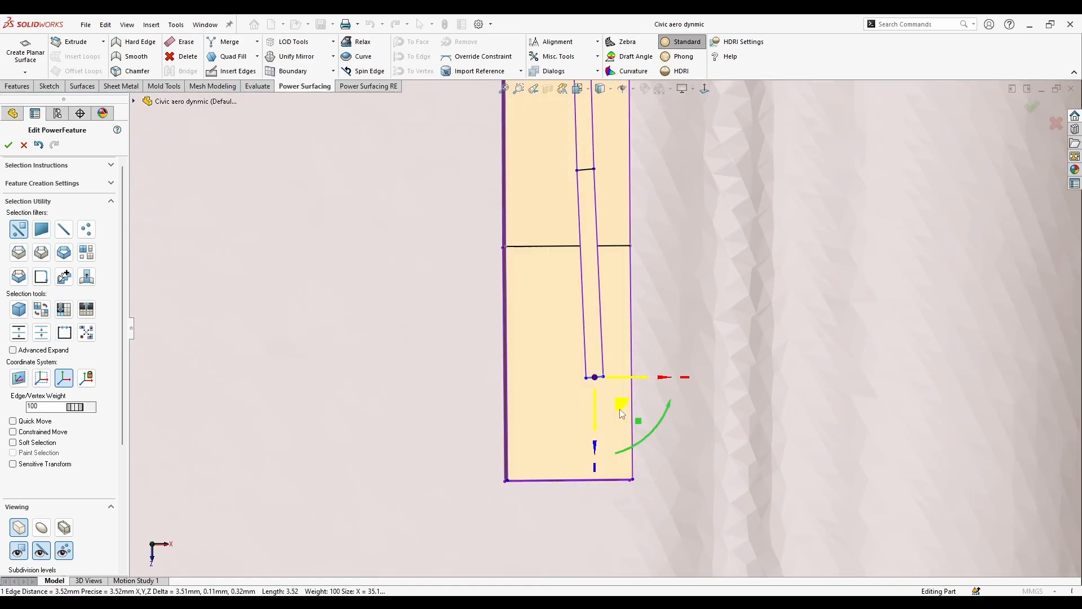
drag(620, 409, 625, 446)
scroll(627, 456, down, 5)
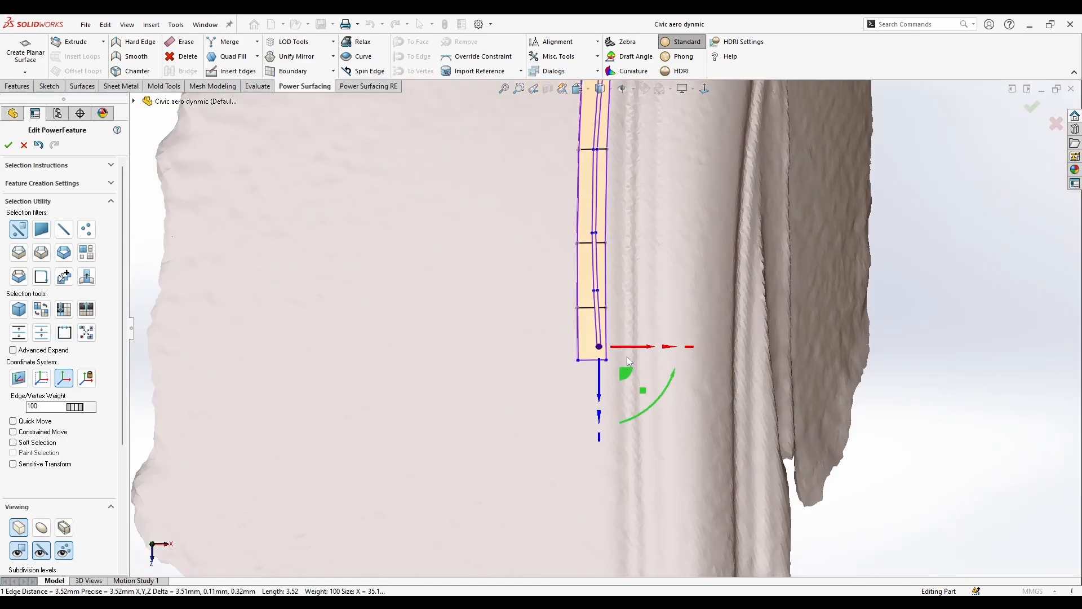
scroll(623, 284, down, 3)
scroll(603, 322, up, 8)
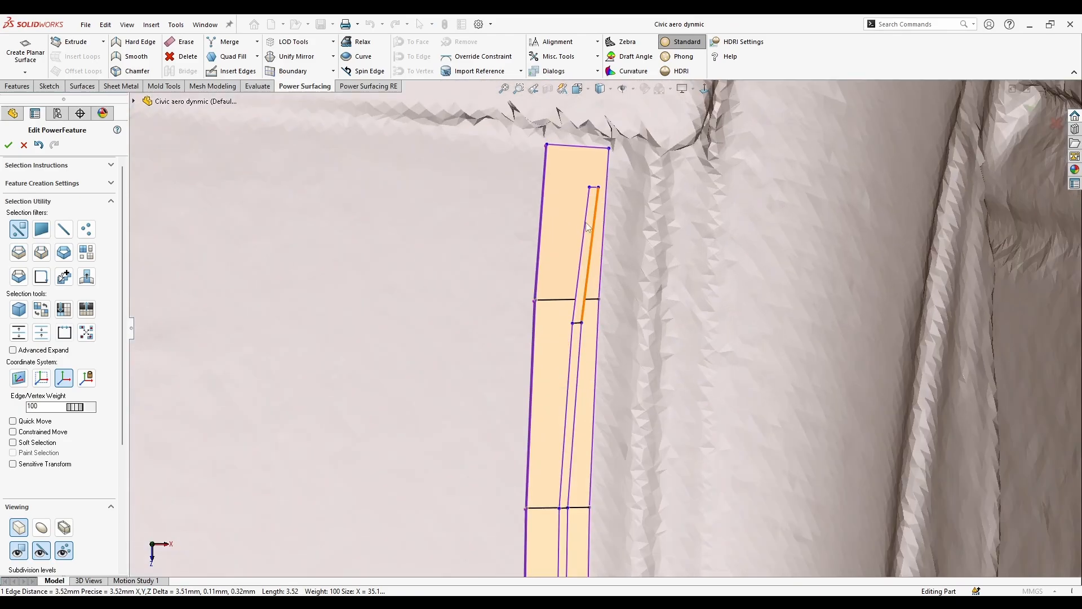
scroll(601, 323, down, 8)
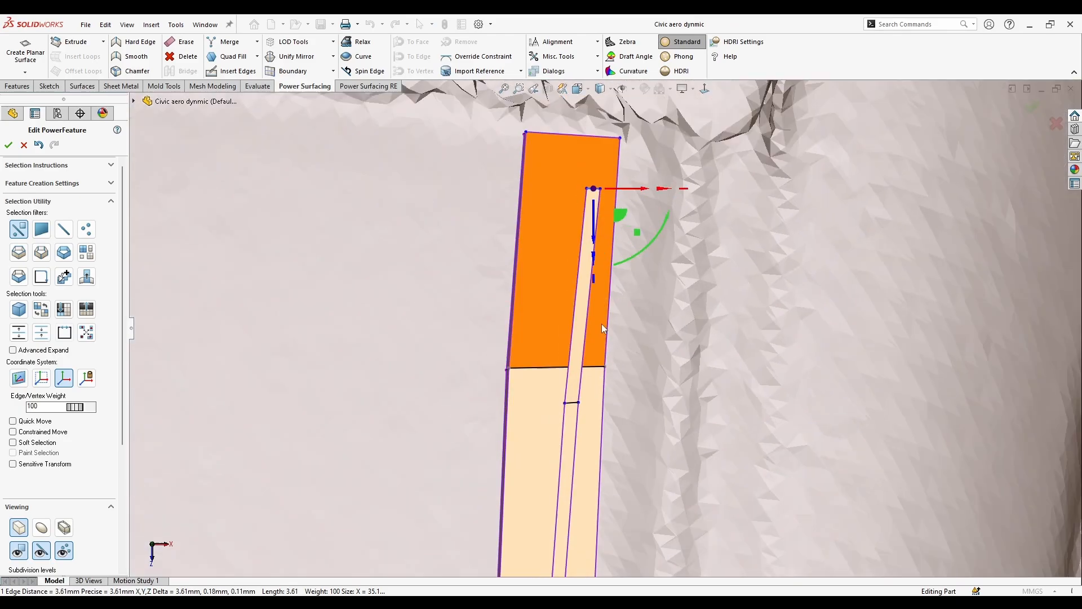
scroll(617, 397, up, 4)
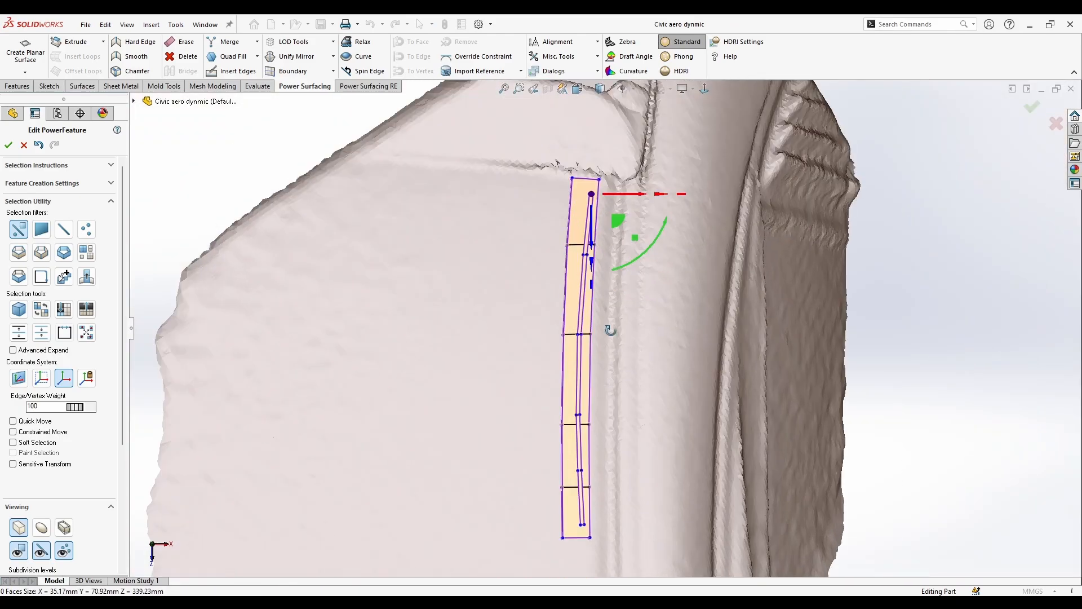
Select the raised strip's boundary edge loop and extrude it downward about 23 mm to form fin walls reaching the base.
middle_drag(609, 331, 475, 233)
scroll(474, 232, up, 4)
right_click(475, 233)
click(576, 211)
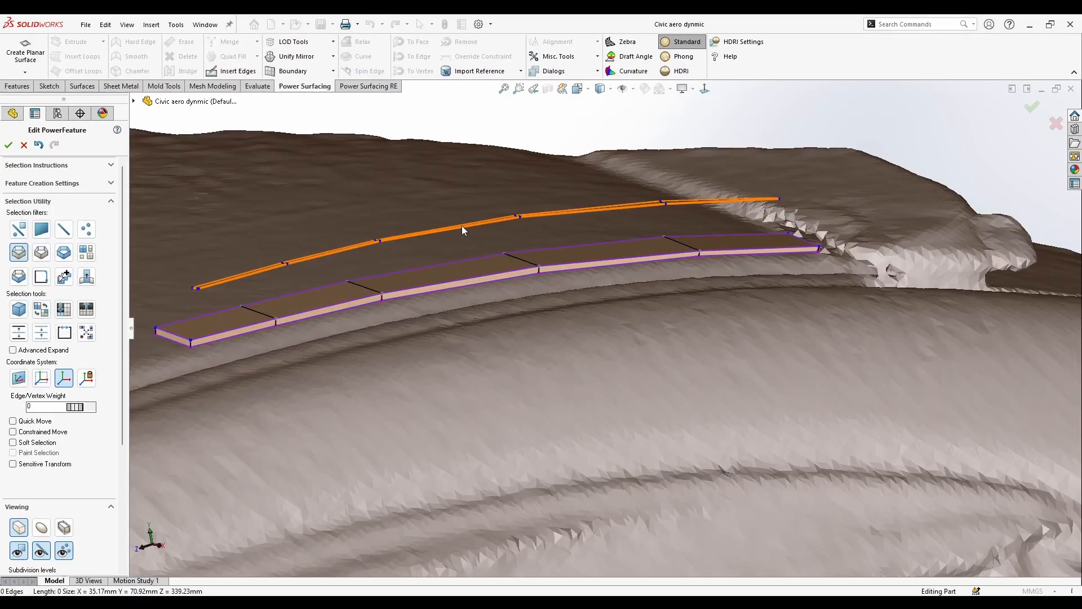
click(462, 227)
scroll(443, 260, up, 2)
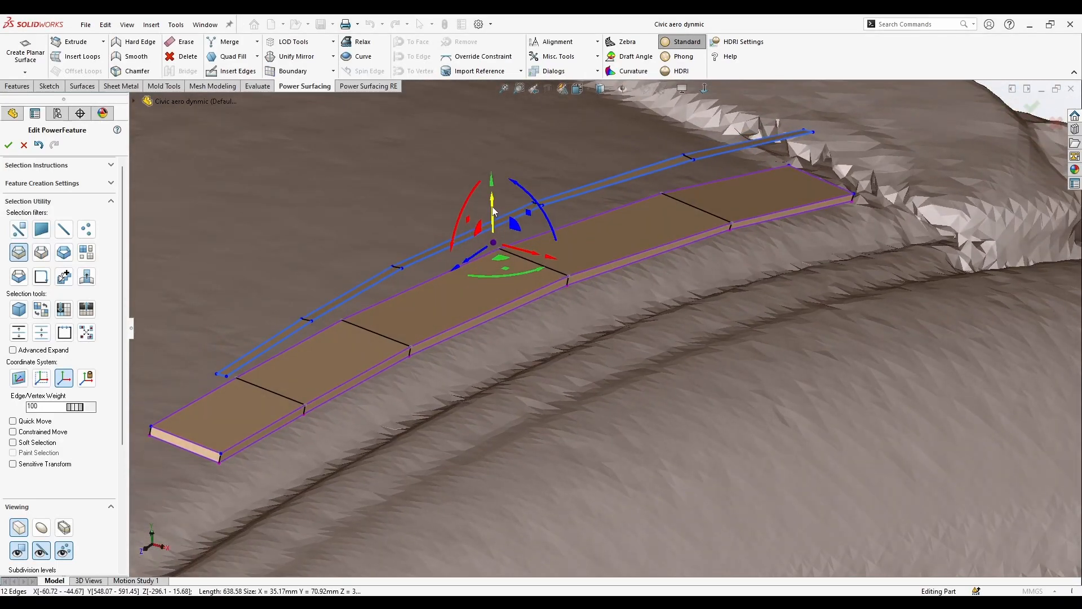
drag(493, 211, 496, 273)
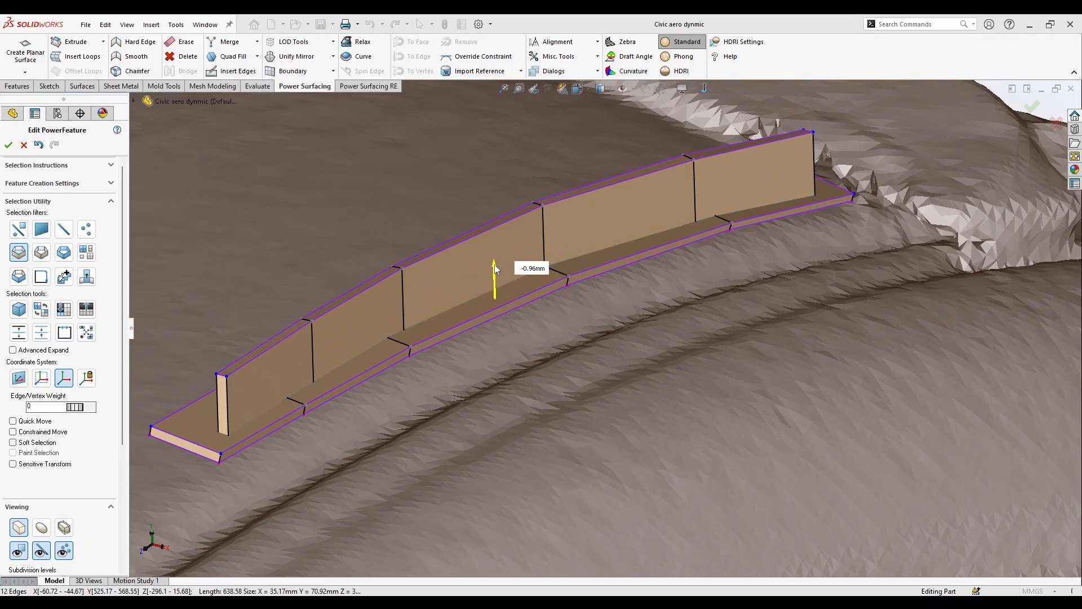
Clear the edge selection and examine the extruded fin on the base from several angles and from above.
middle_drag(496, 266, 509, 356)
drag(509, 356, 513, 349)
scroll(522, 350, up, 2)
middle_drag(540, 367, 488, 551)
scroll(539, 377, up, 3)
scroll(488, 551, up, 2)
click(488, 550)
mouse_move(489, 507)
middle_down()
mouse_move(488, 488)
mouse_move(488, 517)
middle_up()
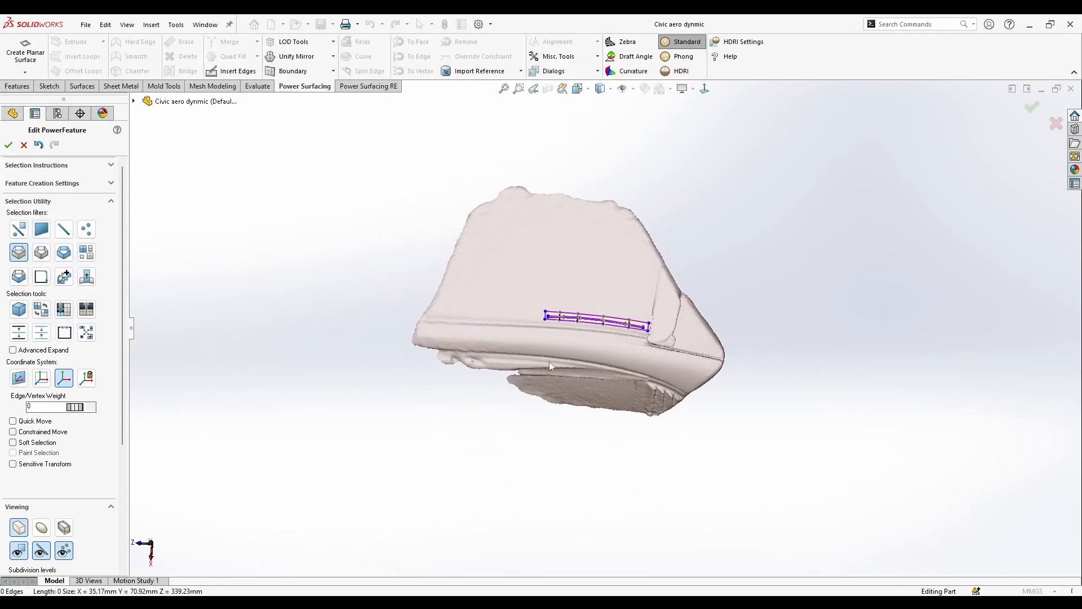
scroll(607, 371, down, 6)
middle_drag(608, 373, 636, 407)
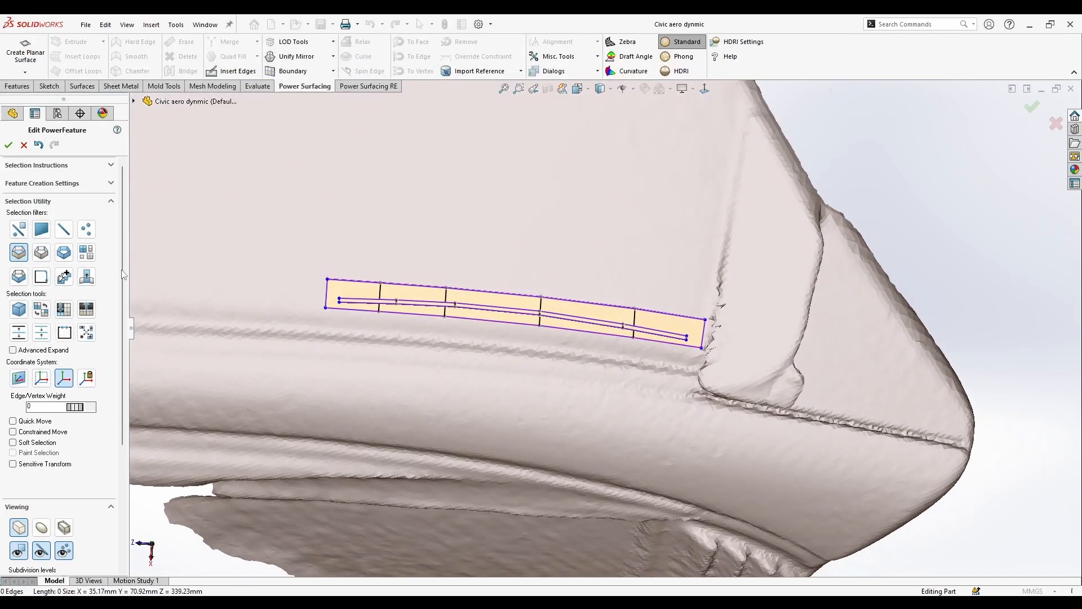
Select the entire fin body and shift it slightly across the base strip toward the roof's centre.
click(425, 301)
scroll(455, 298, down, 2)
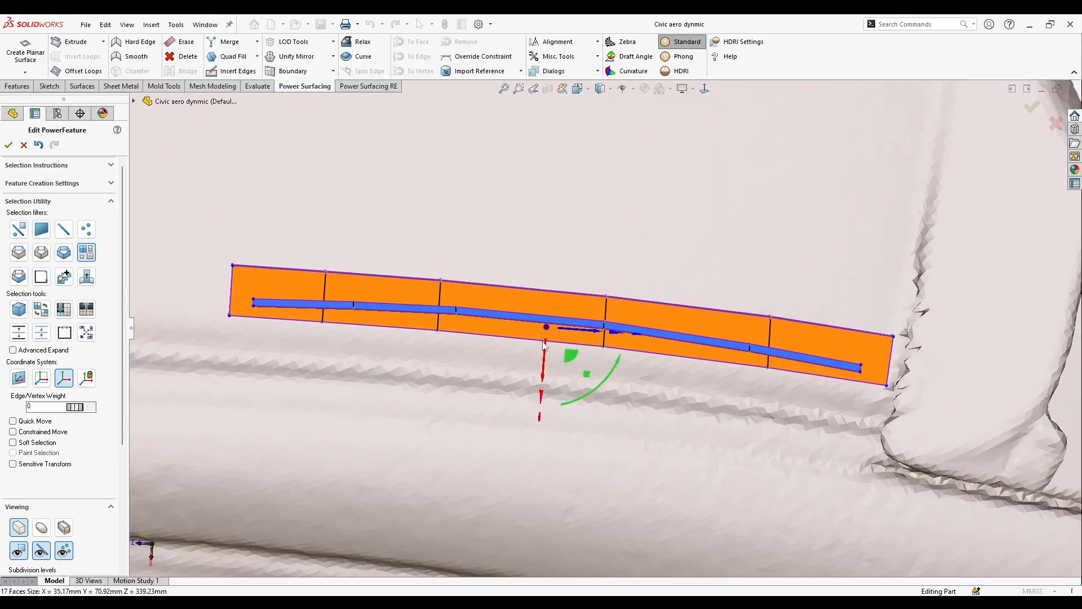
drag(542, 363, 550, 361)
key(ctrl+z)
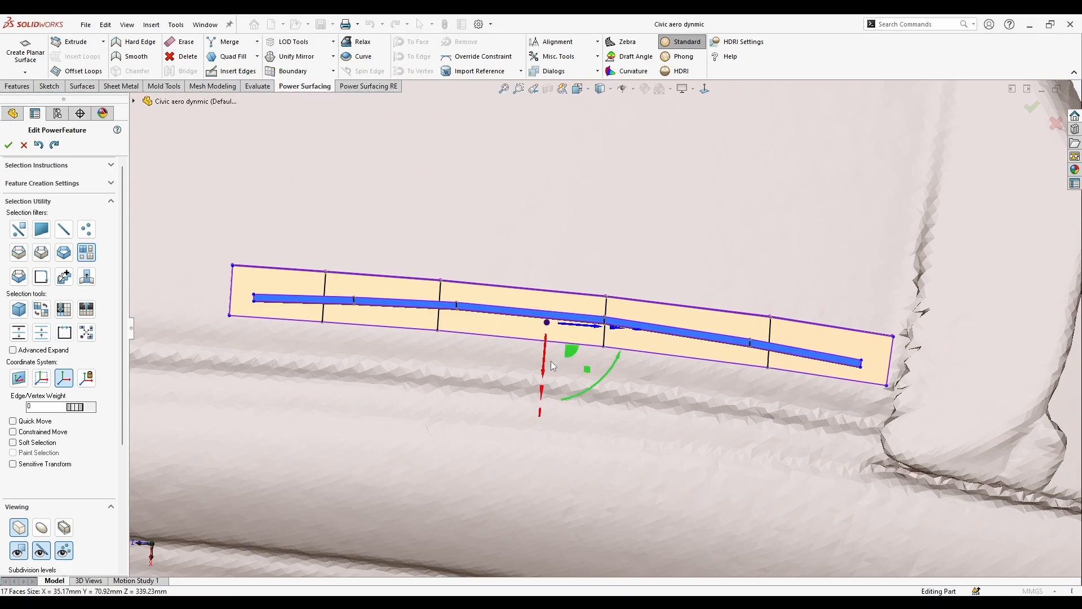
scroll(416, 535, up, 6)
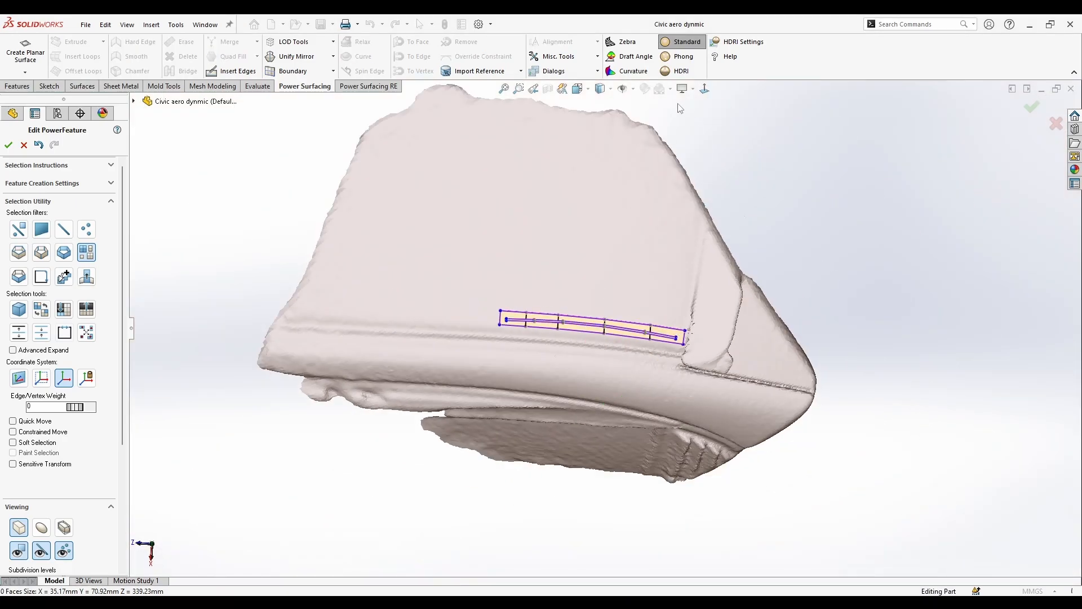
Shift the fin's two edge loops nearest its ends toward the roof's centre, moving the one near the roof seam about 2.5 mm.
scroll(630, 315, down, 6)
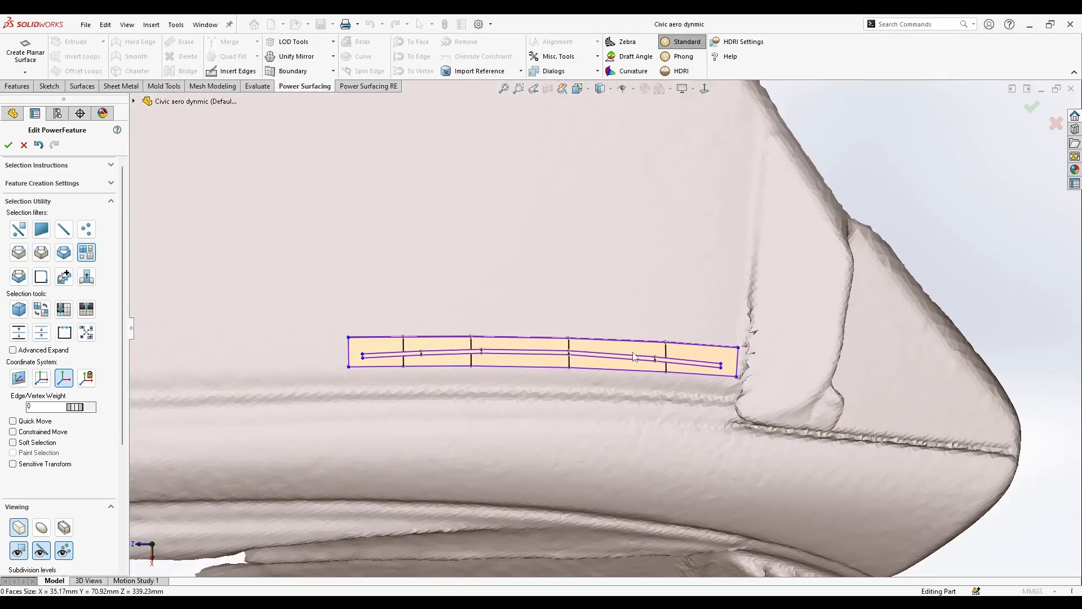
right_click(633, 353)
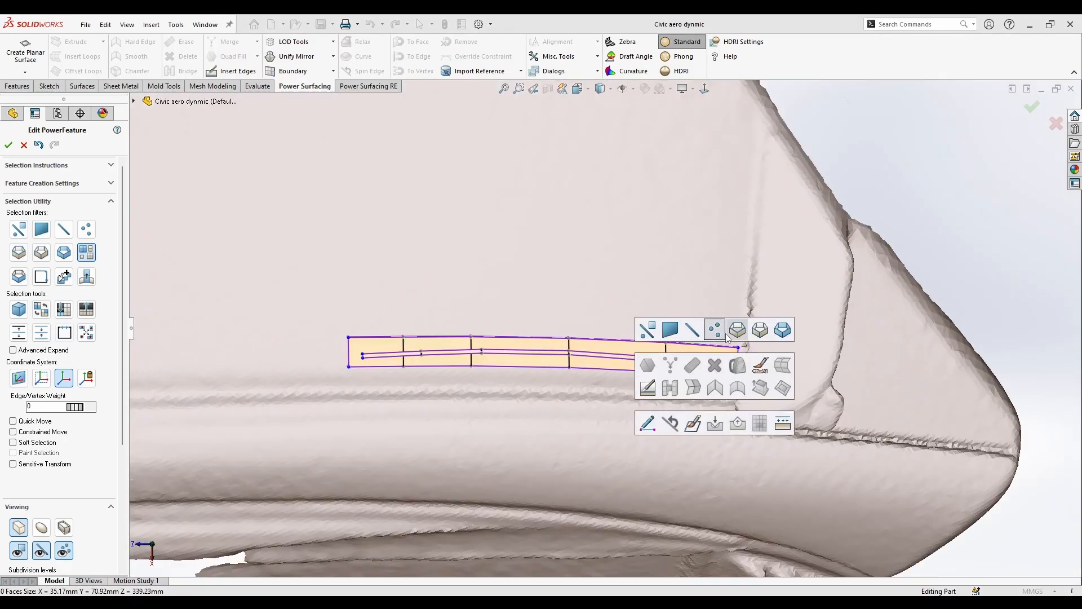
click(736, 330)
click(655, 359)
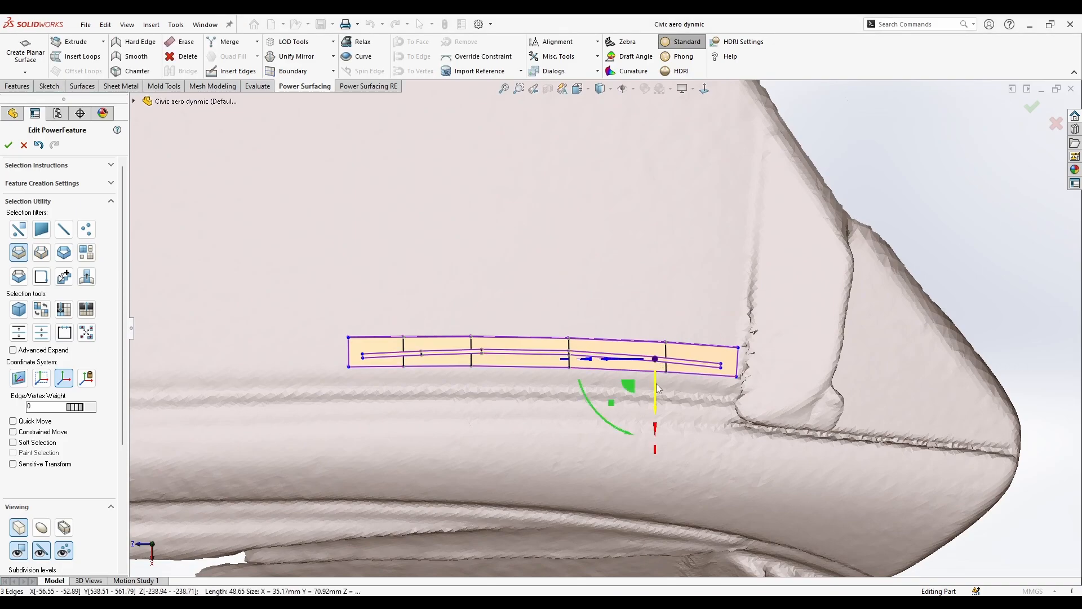
drag(663, 387, 664, 385)
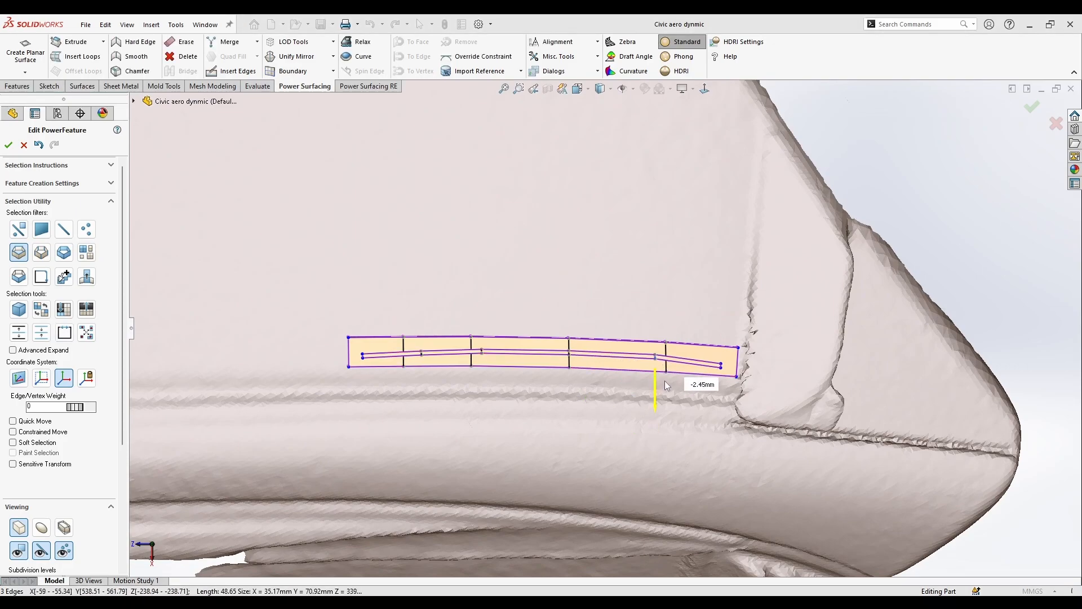
click(423, 355)
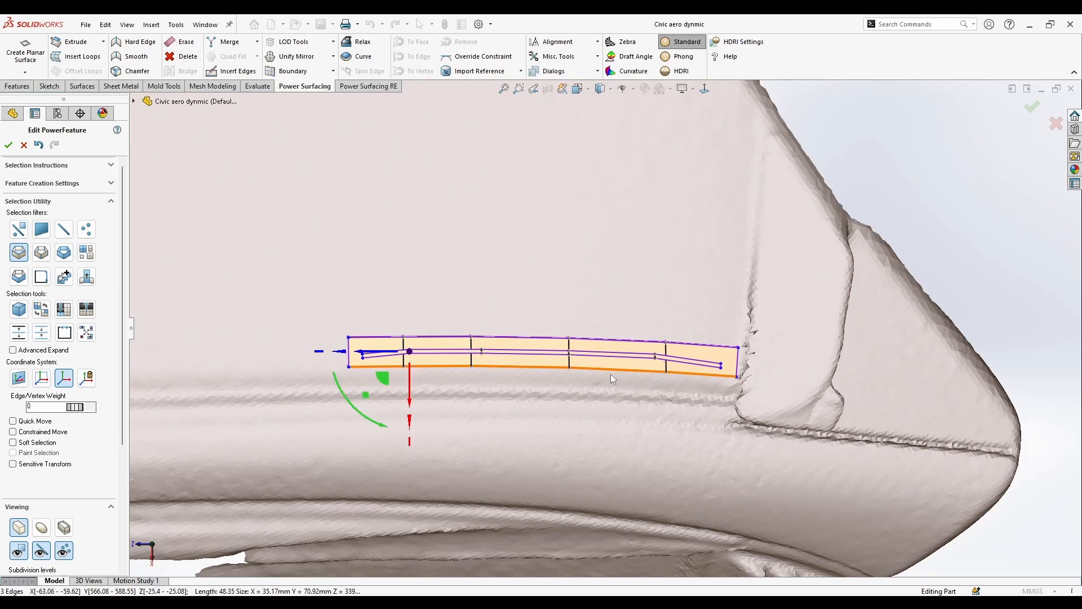
middle_drag(611, 374, 460, 333)
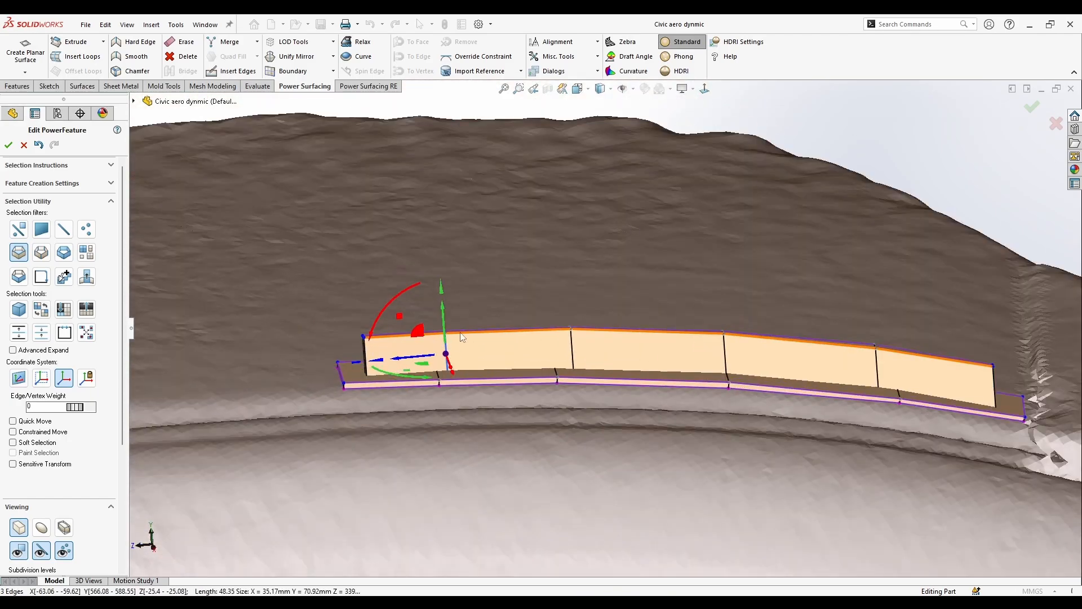
click(763, 128)
Select the two short vertical corner edges at the base strip's end farther from the roof seam.
scroll(538, 251, up, 3)
middle_drag(539, 251, 449, 401)
scroll(420, 387, down, 5)
right_click(472, 381)
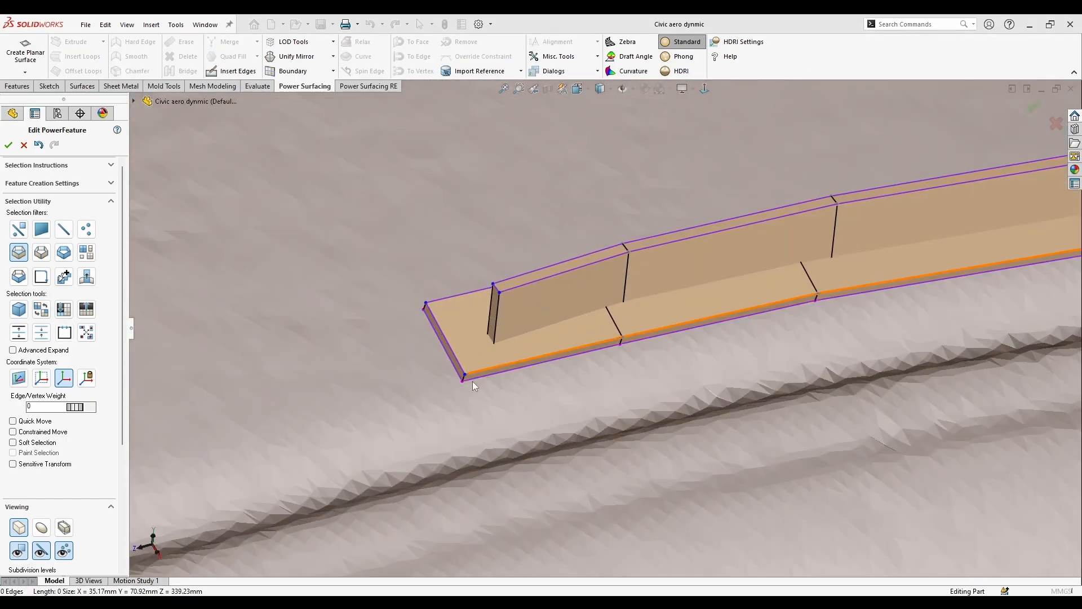
click(464, 376)
scroll(424, 302, down, 1)
middle_drag(448, 313, 485, 349)
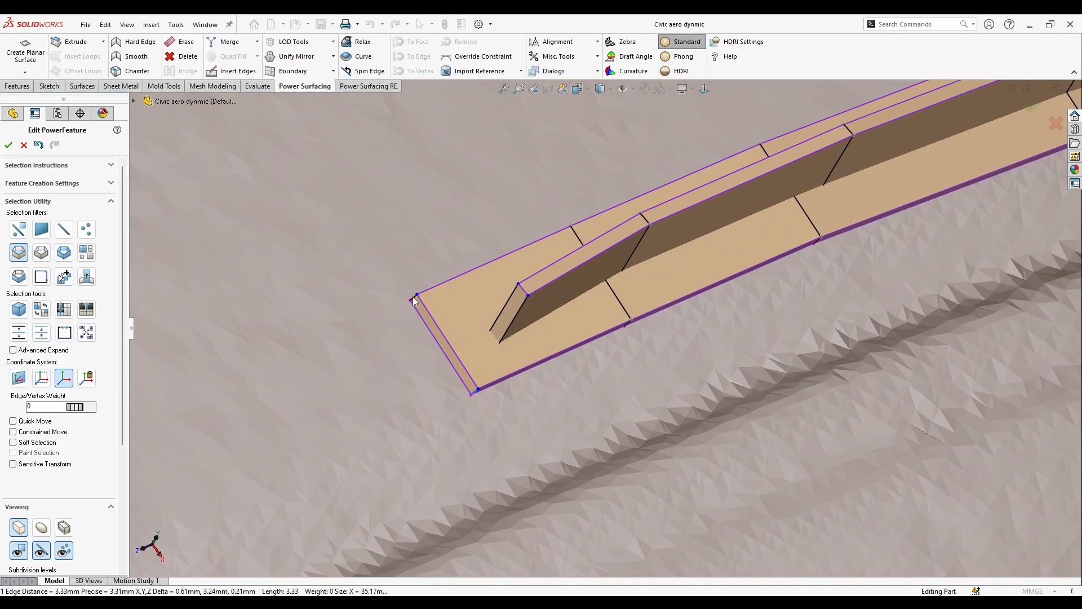
double_click(413, 297)
click(413, 298)
ctrl+click(472, 391)
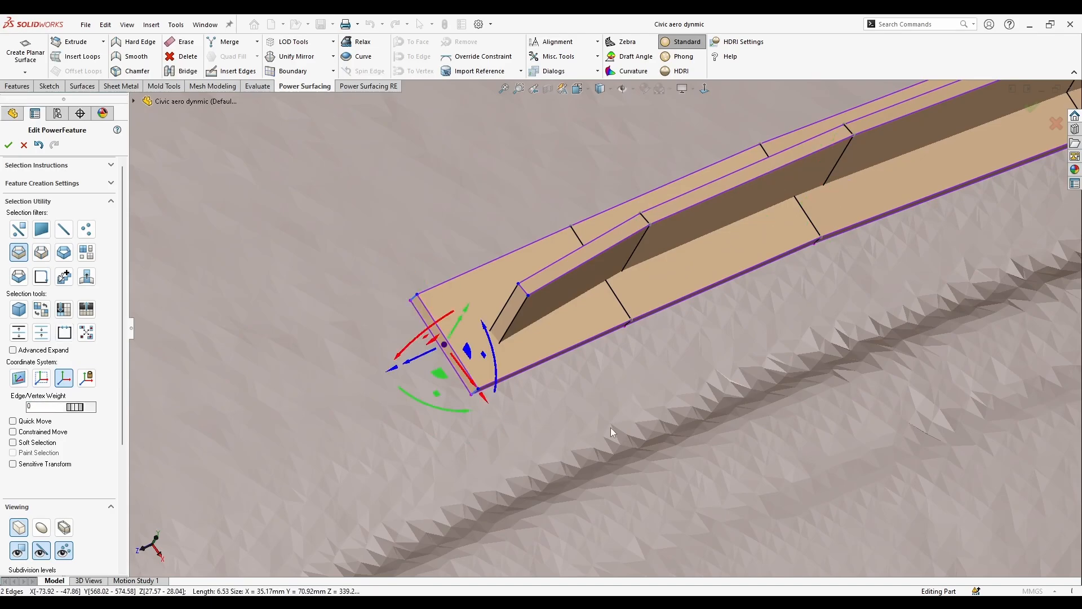
Add the two vertical corner edges at the base strip's end beside the roof seam to the selection.
scroll(611, 427, up, 5)
scroll(695, 316, down, 4)
middle_drag(694, 315, 727, 242)
scroll(727, 242, down, 3)
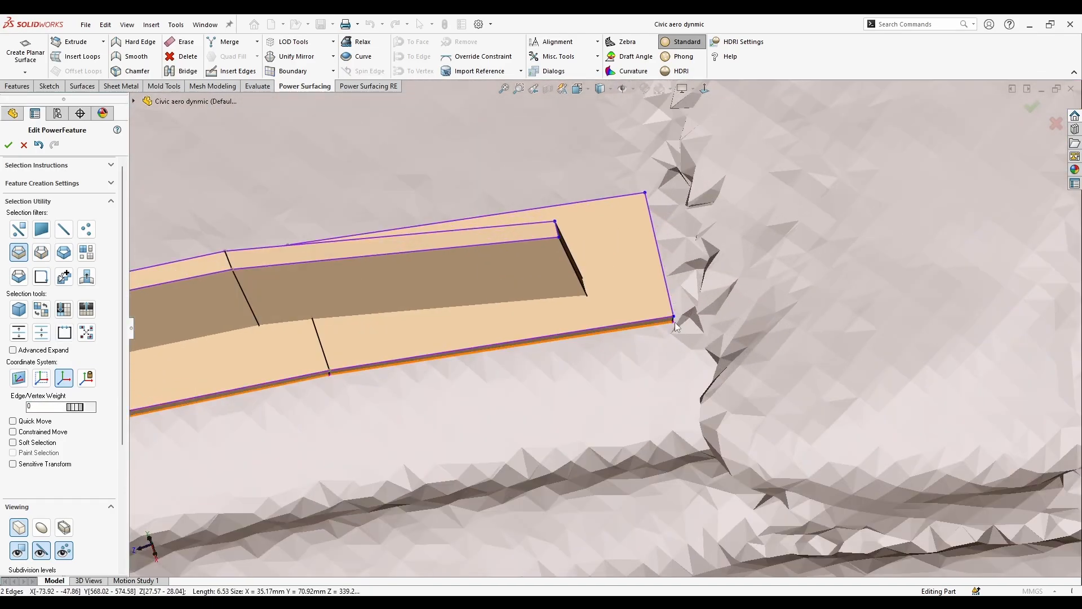
ctrl+click(674, 319)
middle_drag(673, 320, 566, 218)
scroll(567, 219, down, 3)
scroll(597, 324, up, 2)
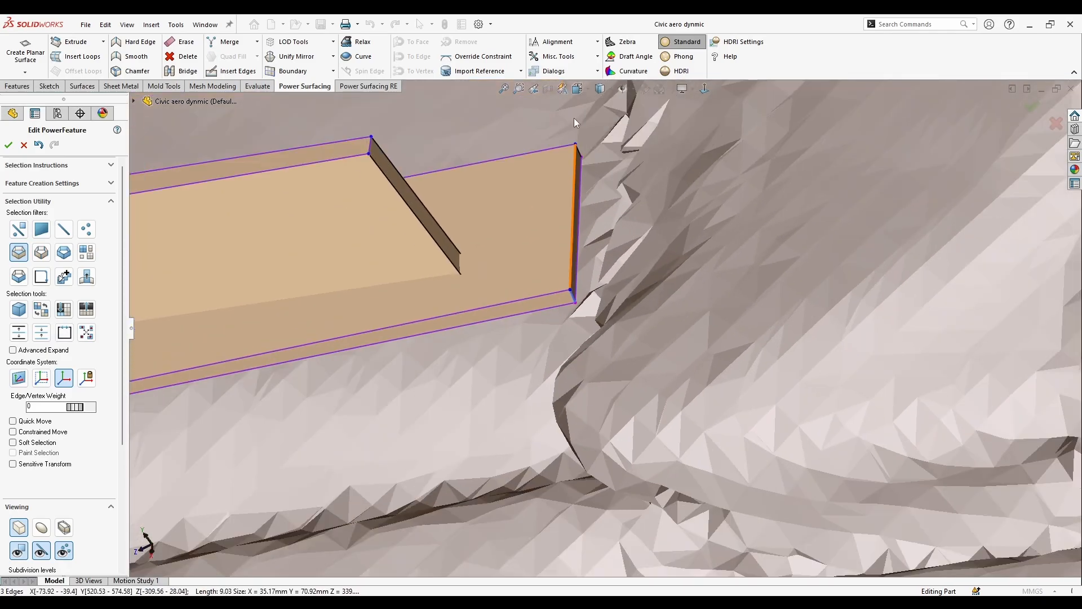
middle_drag(574, 118, 573, 263)
scroll(580, 477, down, 3)
scroll(587, 477, up, 3)
middle_drag(587, 477, 413, 446)
scroll(292, 414, down, 2)
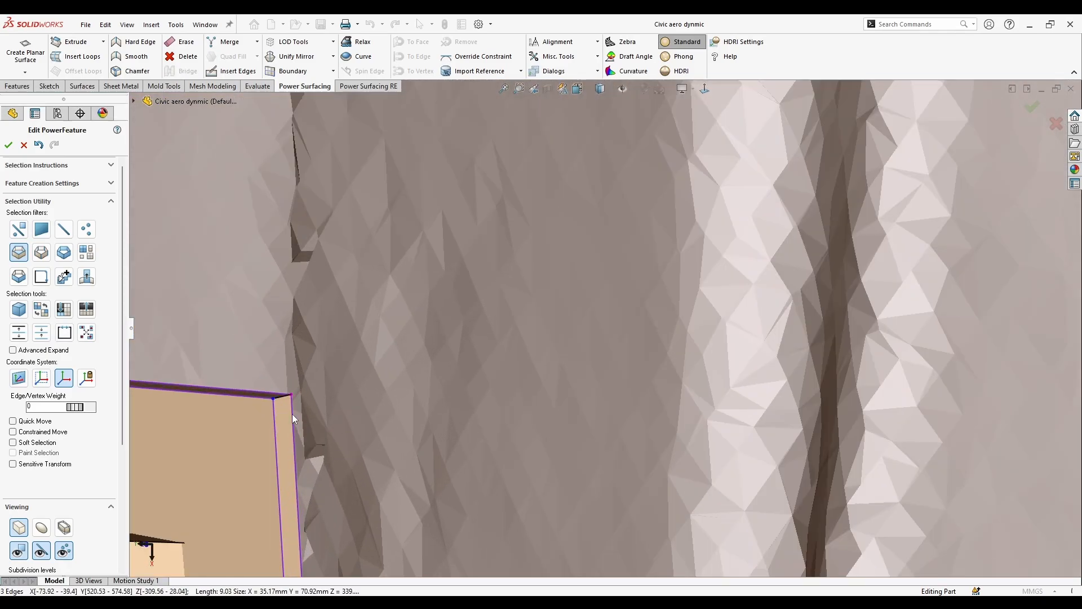
ctrl+click(293, 417)
scroll(338, 398, up, 4)
mouse_move(338, 398)
middle_down()
mouse_move(350, 394)
mouse_move(340, 418)
middle_up()
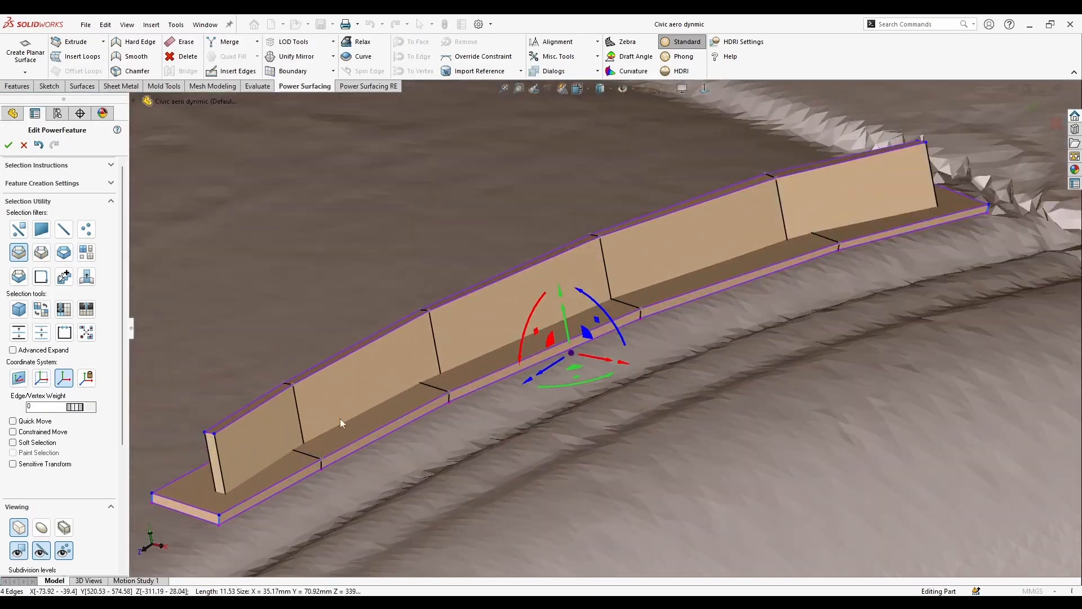
Set the edge weight of the base strip's four selected corner edges to 60.
scroll(340, 418, up, 2)
scroll(305, 481, down, 3)
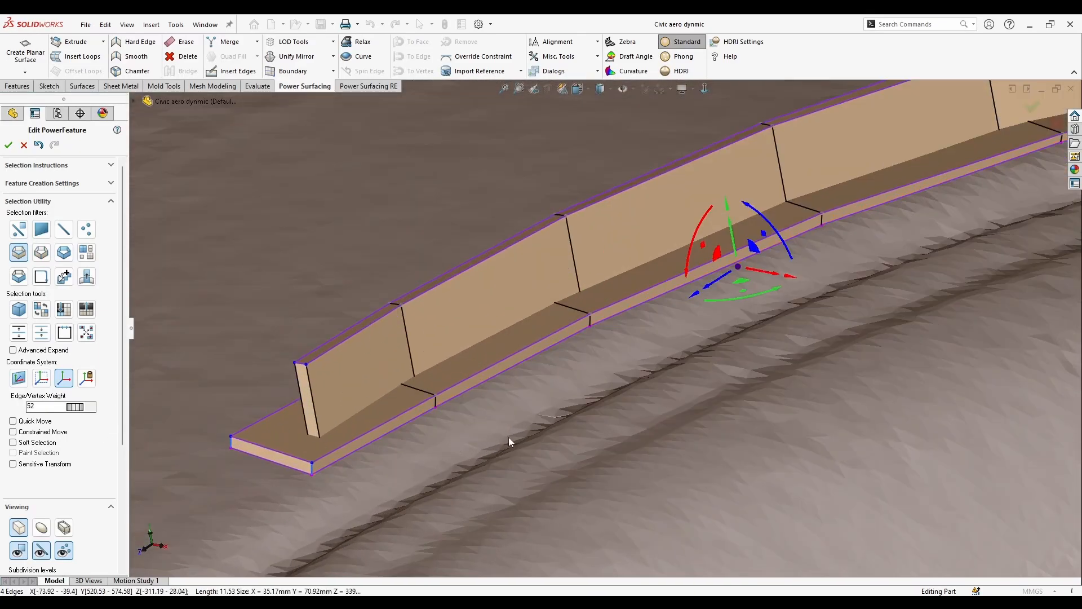
middle_drag(549, 436, 578, 436)
scroll(578, 436, up, 2)
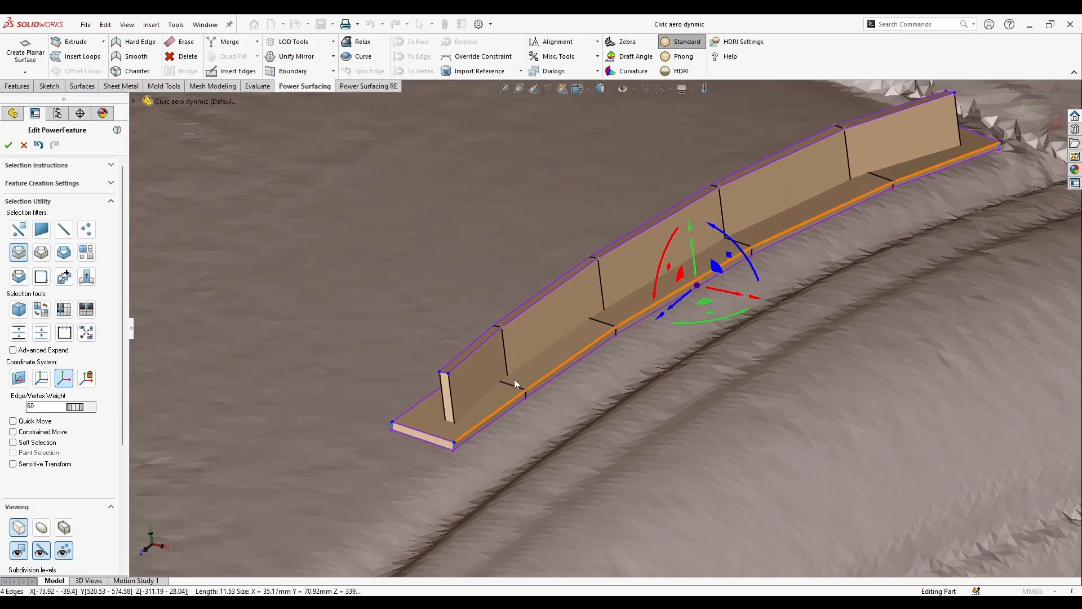
scroll(445, 375, down, 3)
Try lifting the entire fin body about 23 mm off the base strip, and undo the move.
right_click(503, 386)
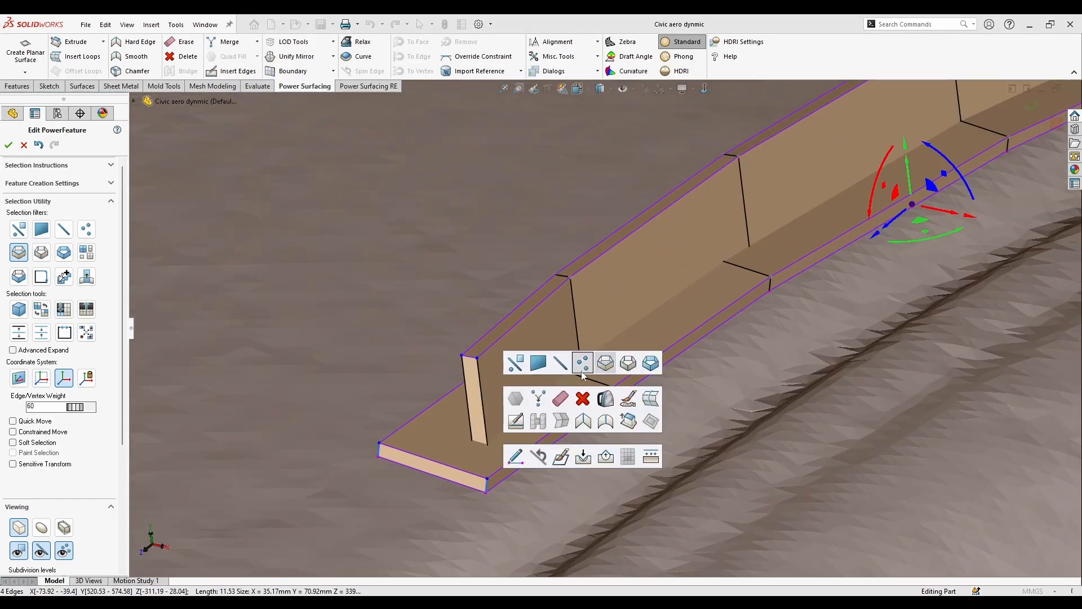
click(484, 396)
middle_drag(483, 395, 523, 390)
click(86, 252)
click(655, 362)
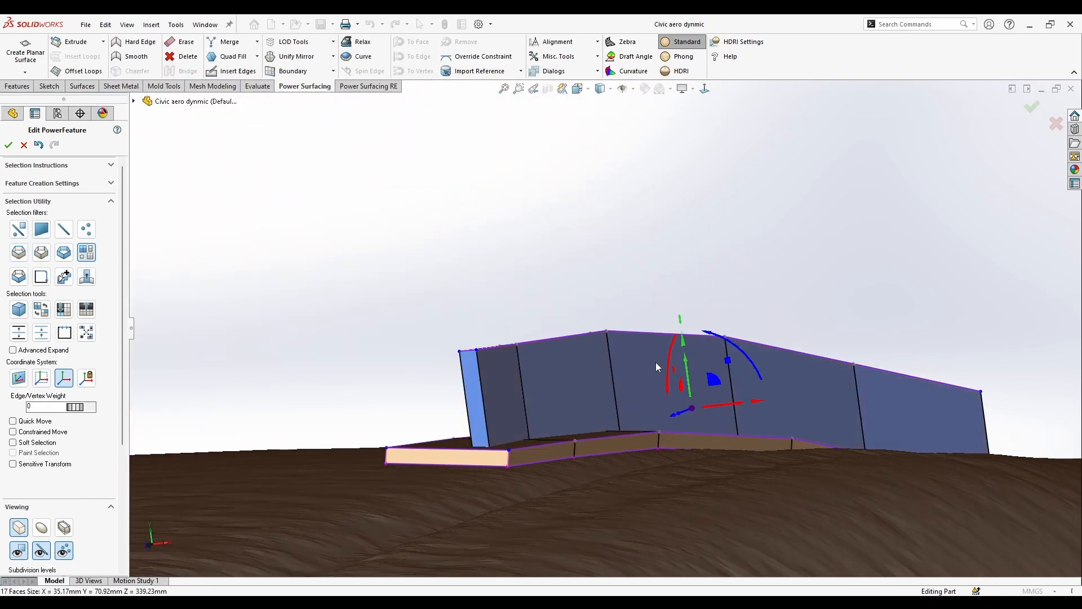
drag(685, 366, 671, 251)
key(s)
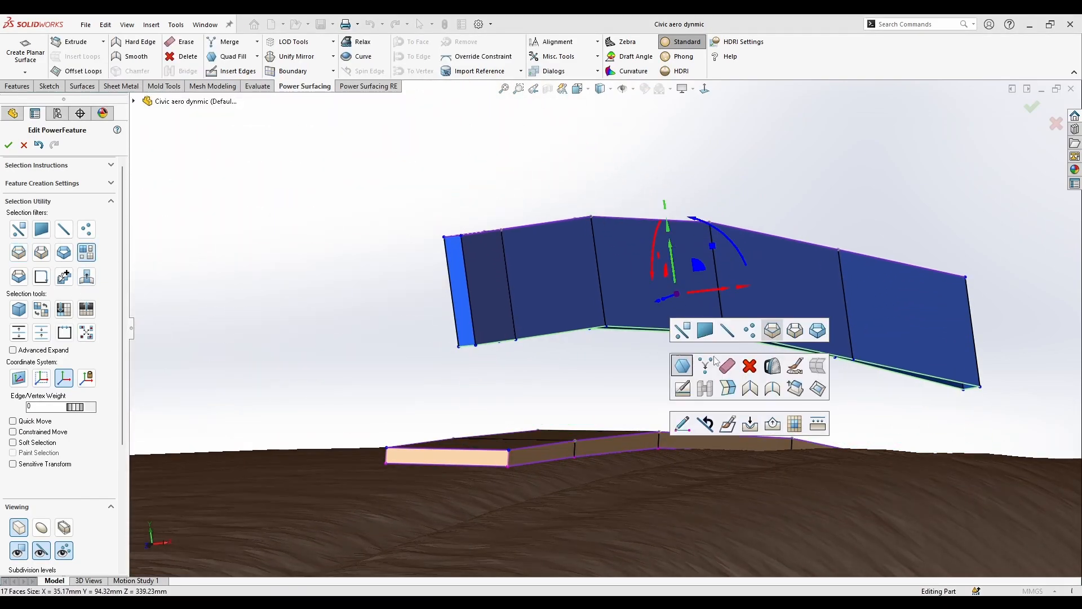
click(762, 335)
middle_drag(682, 361, 432, 391)
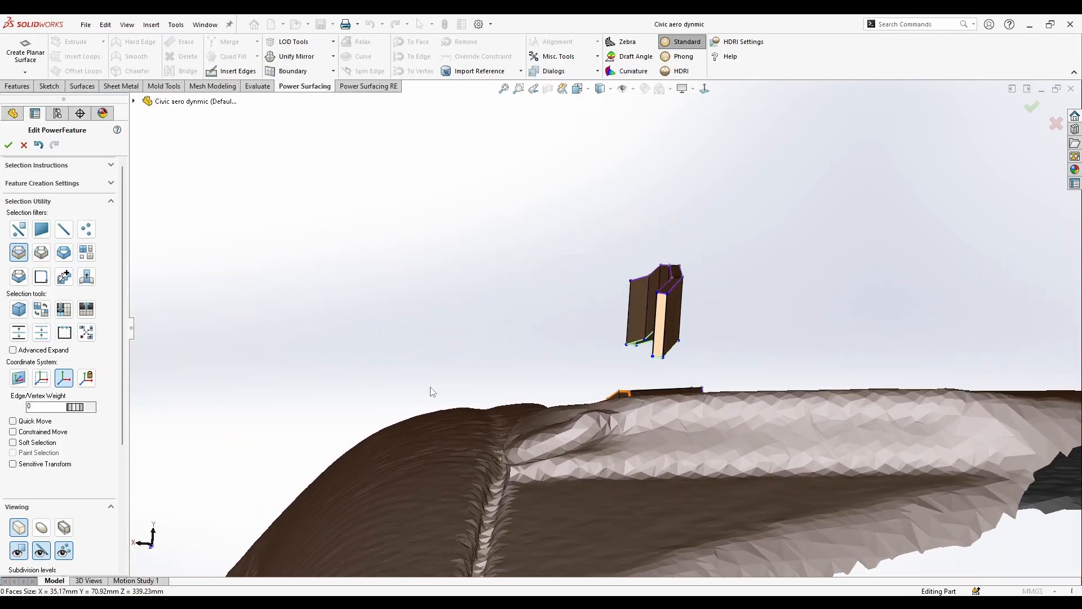
key(ctrl+z)
key(ctrl+z)
Select the five narrow faces running along the top of the fin with the face filter.
middle_drag(589, 374, 660, 289)
scroll(643, 328, down, 2)
right_click(673, 275)
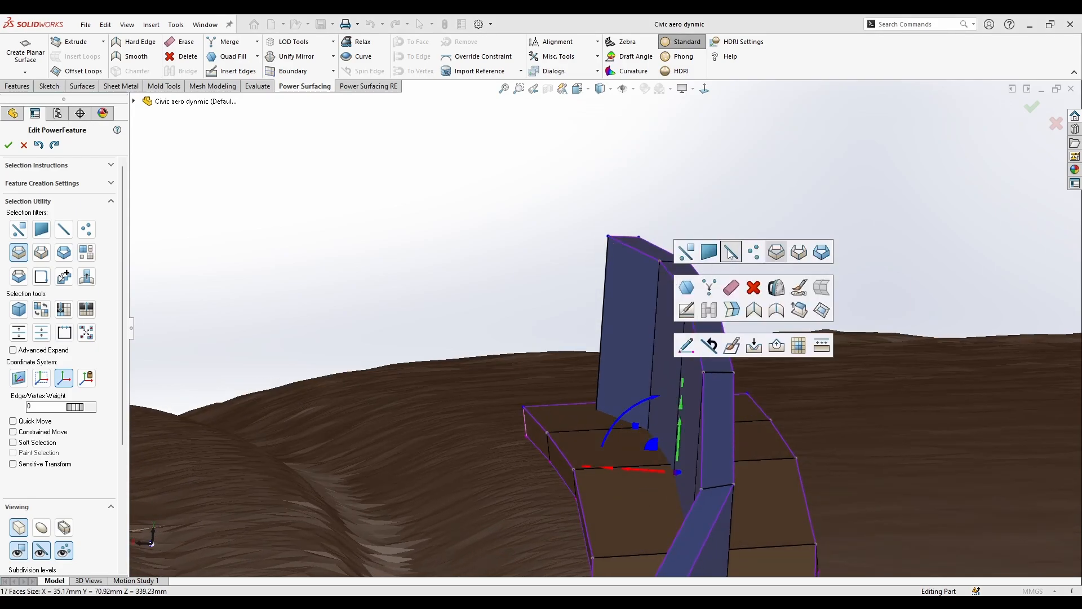
click(710, 254)
click(653, 251)
ctrl+click(695, 287)
ctrl+click(709, 332)
ctrl+click(717, 439)
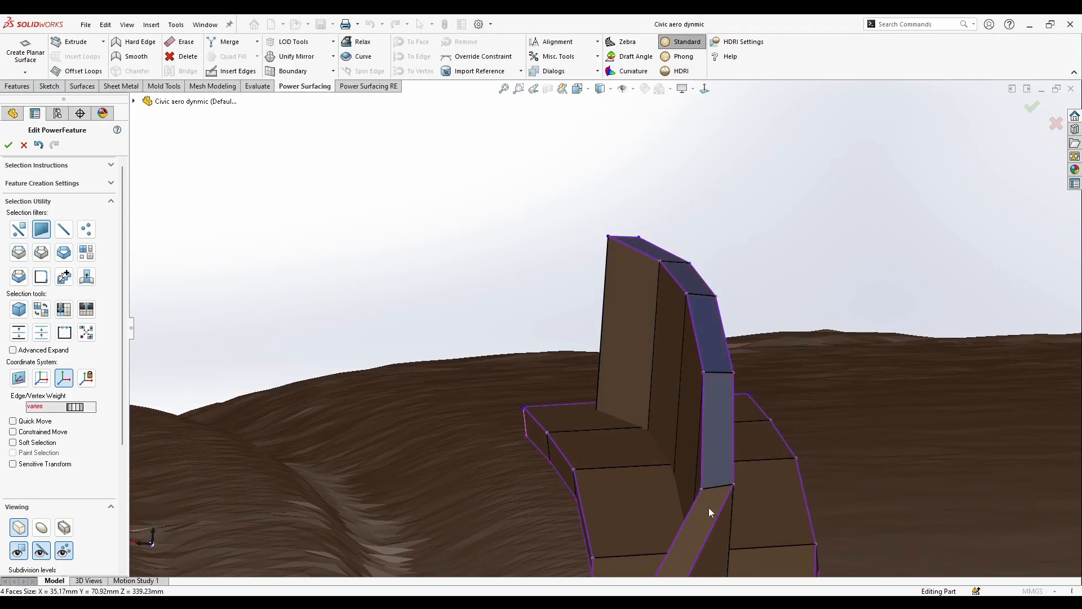
ctrl+click(707, 512)
middle_drag(699, 524, 683, 506)
right_click(755, 499)
click(858, 512)
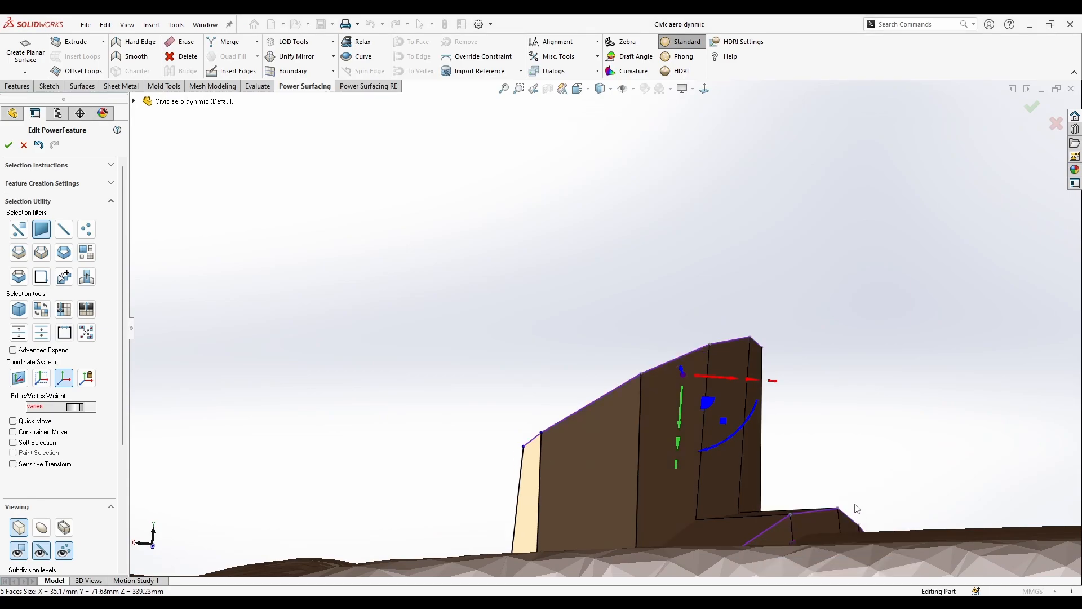
Try aligning the manipulator to the selected top faces, and return it to the world axes.
middle_drag(855, 509, 719, 425)
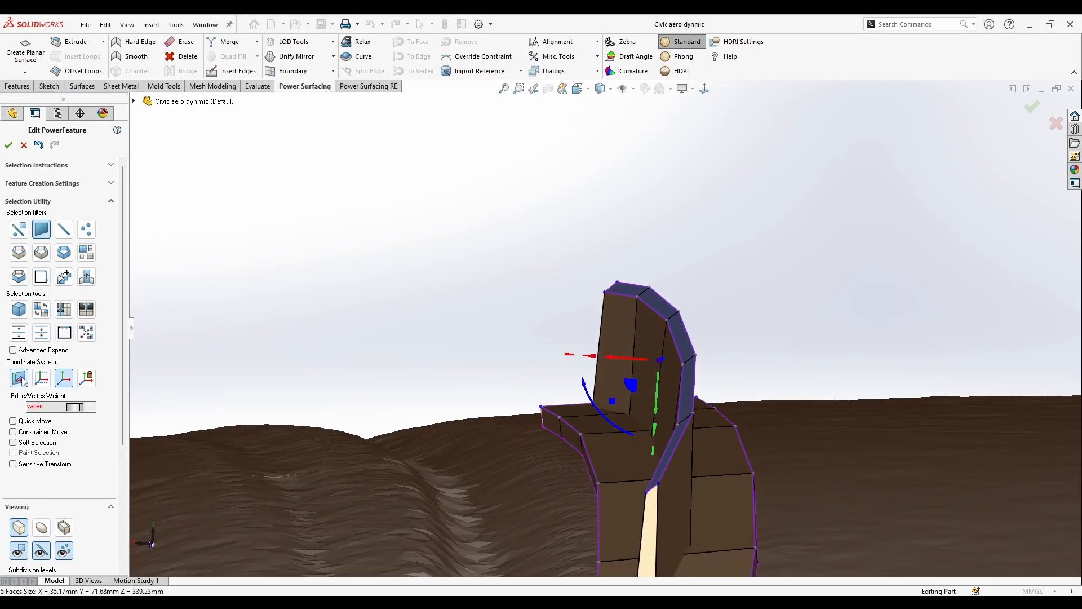
middle_drag(704, 389, 695, 350)
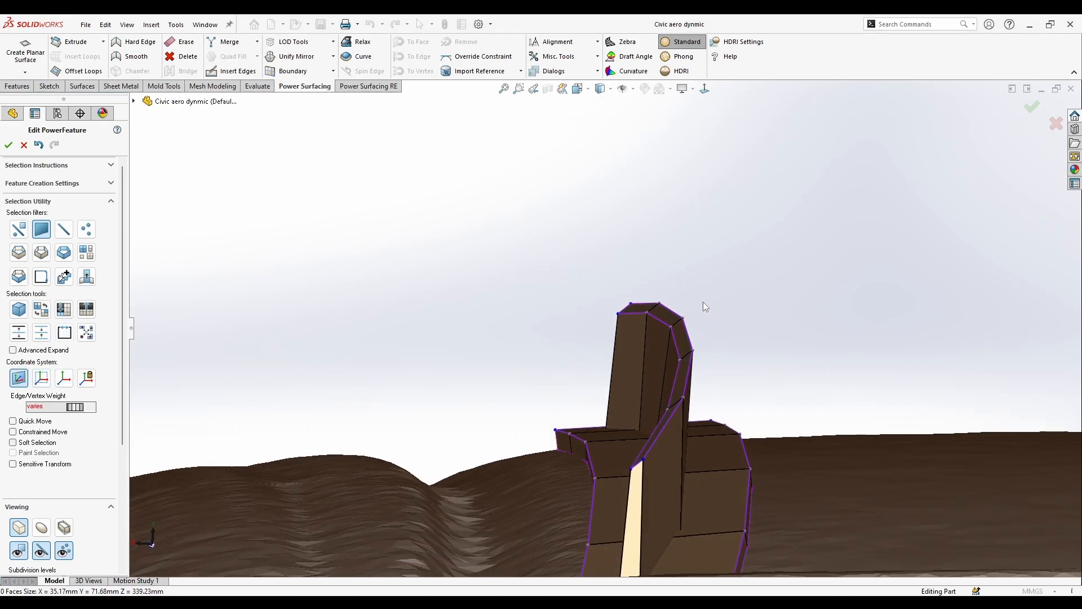
key(ctrl+z)
click(696, 295)
scroll(686, 344, down, 1)
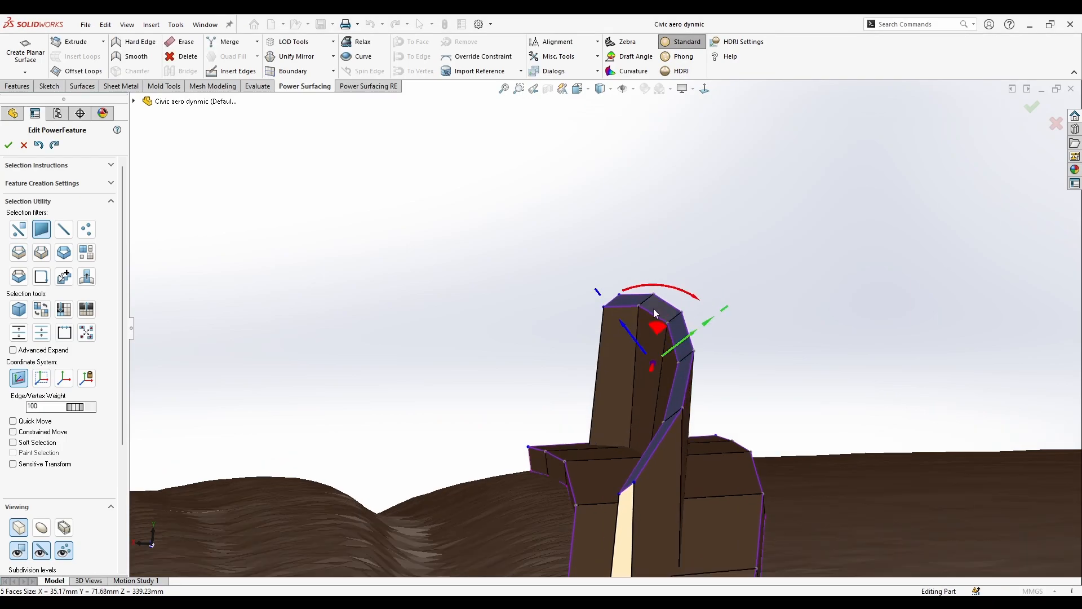
scroll(655, 313, down, 1)
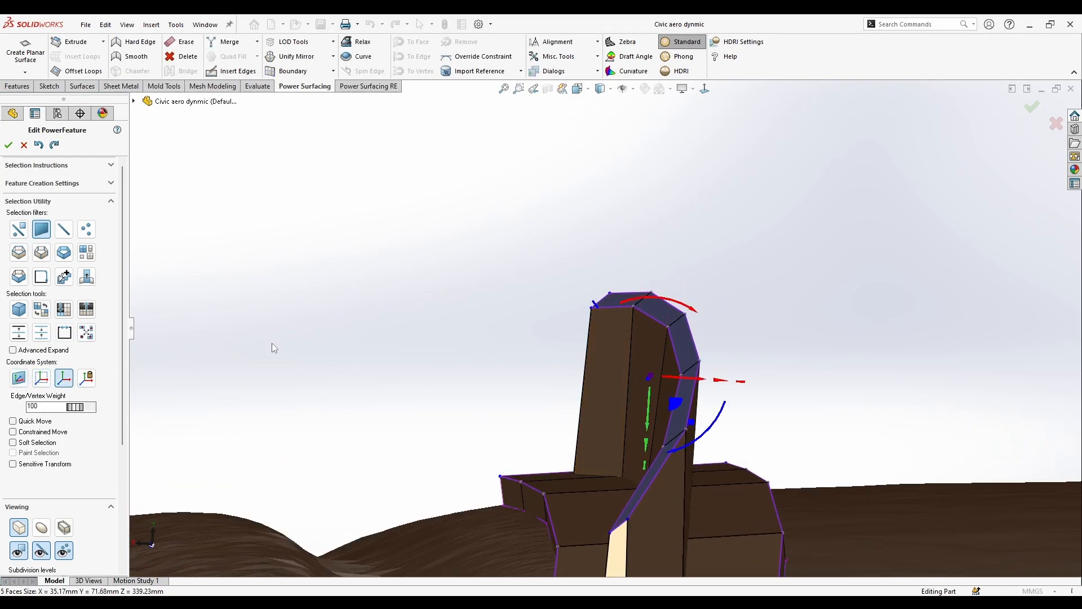
Flatten the fin's five top faces to one level height and raise them clear of the base strip.
middle_drag(272, 344, 634, 382)
drag(631, 429, 677, 134)
middle_drag(338, 350, 634, 342)
scroll(628, 332, up, 3)
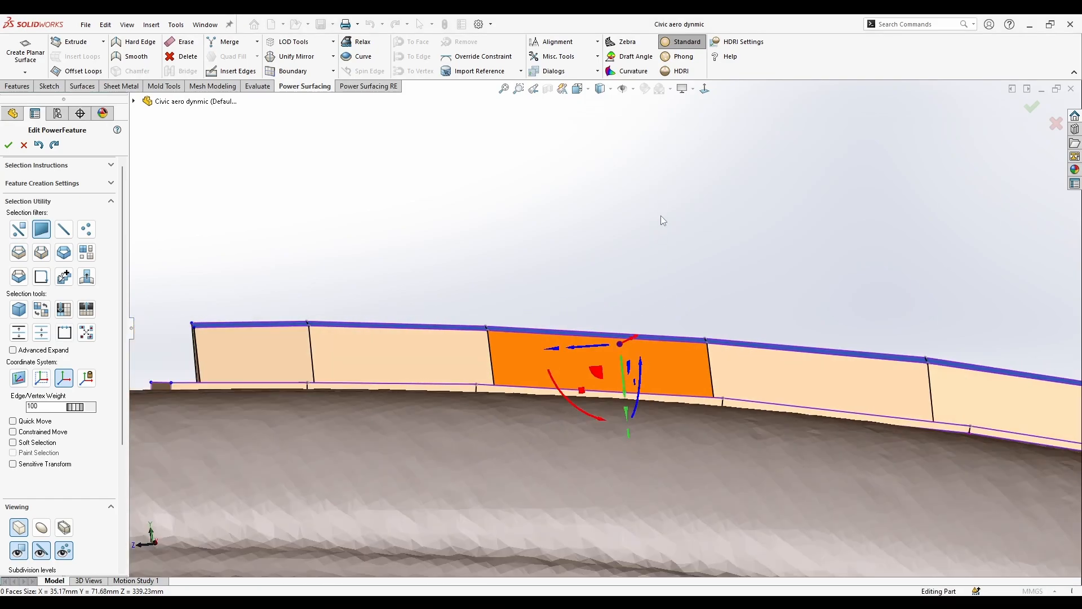
click(704, 89)
scroll(604, 330, up, 3)
key(ctrl+z)
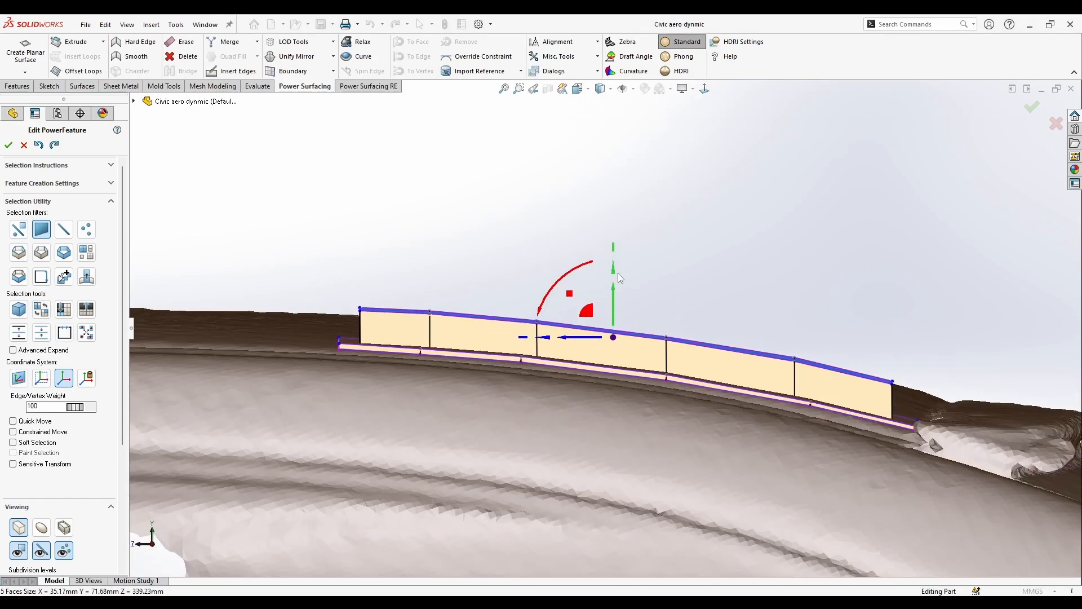
key(ctrl+y)
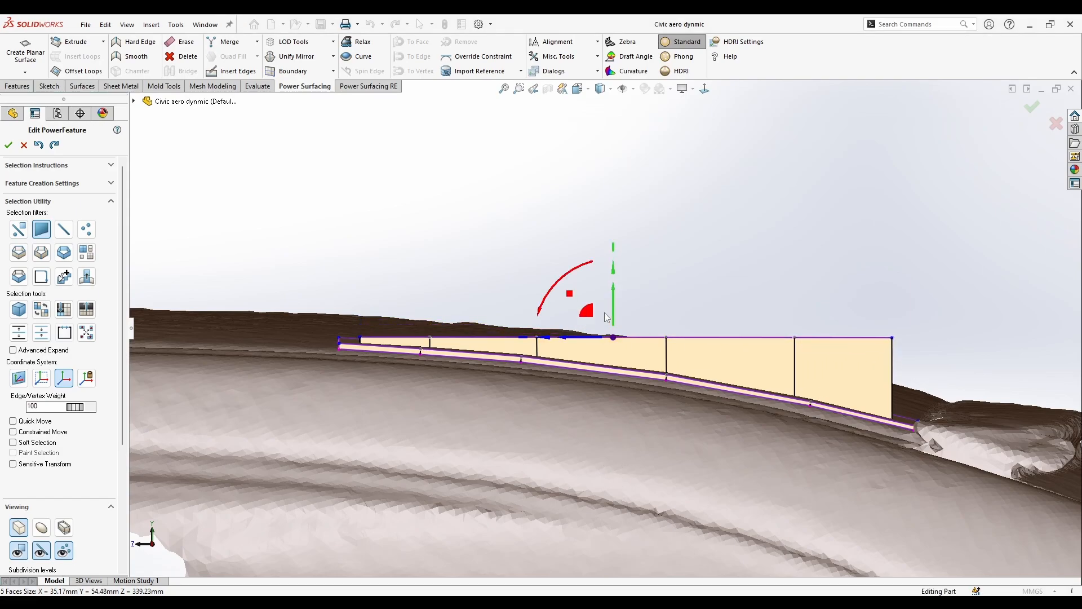
key(ctrl+z)
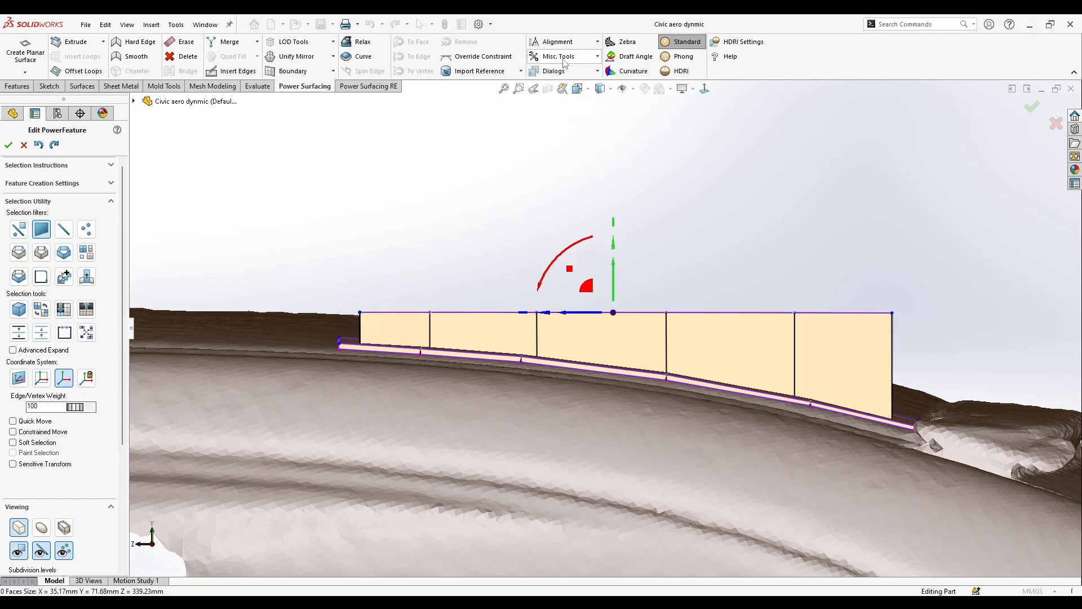
Bend the fin's five top faces downward by about 15.5° toward the roof seam and adjust their height above the base.
click(564, 63)
click(562, 100)
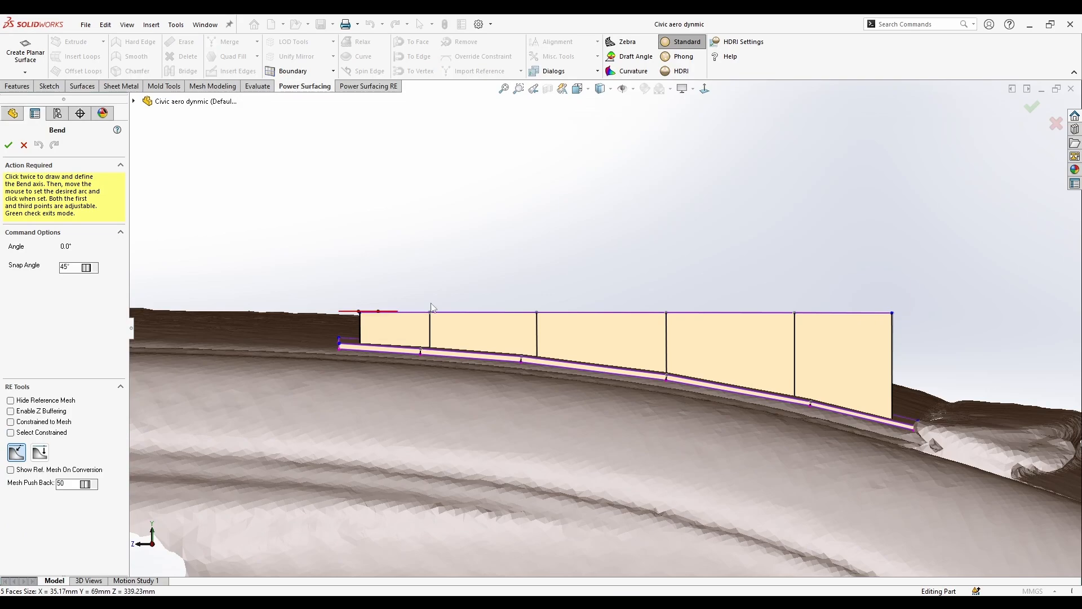
click(893, 312)
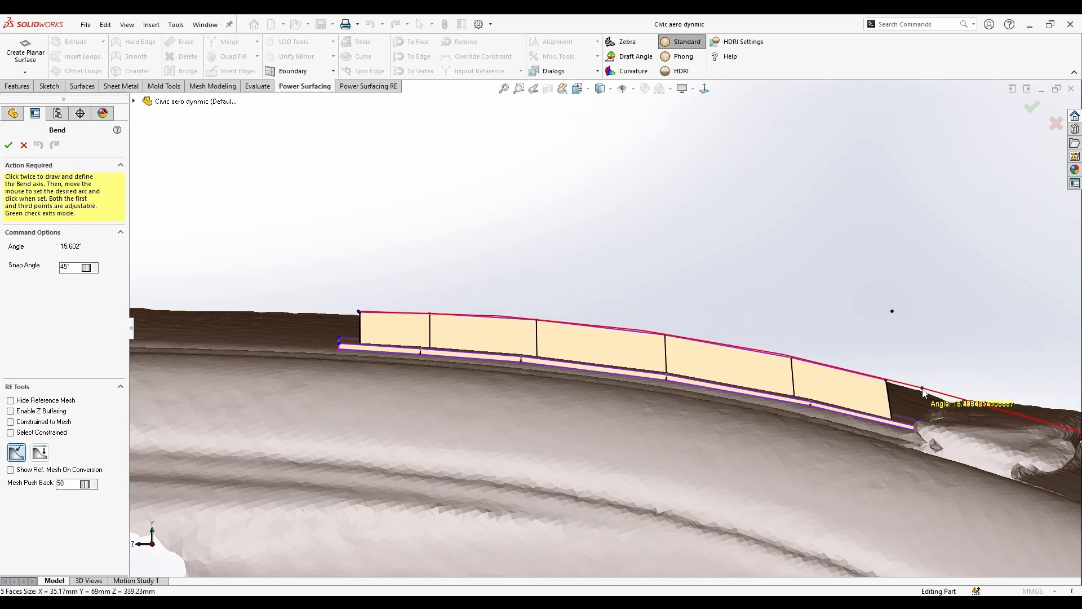
click(926, 386)
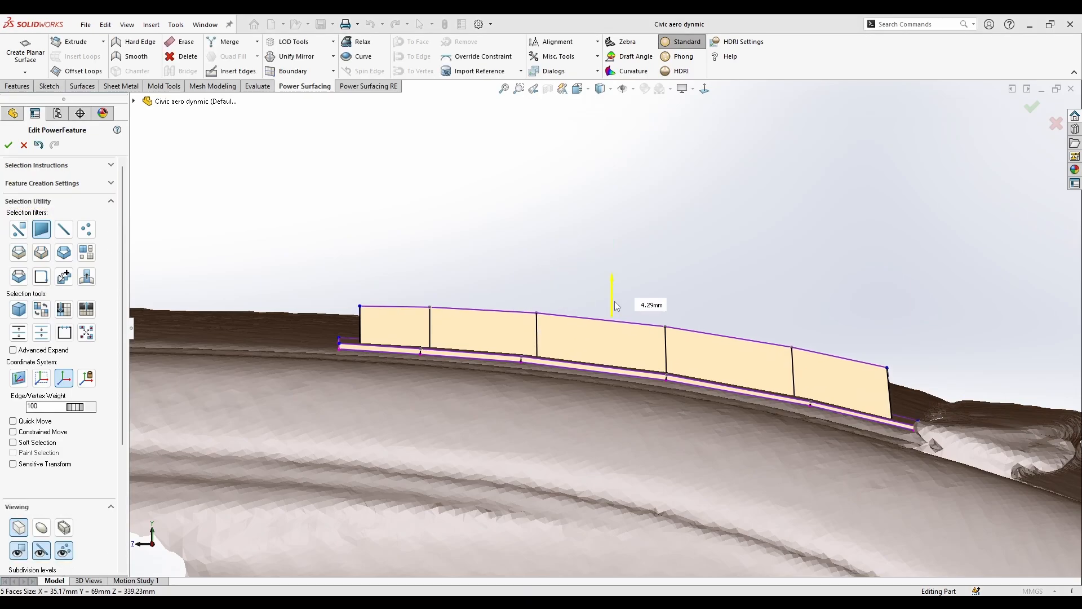
middle_drag(614, 305, 511, 297)
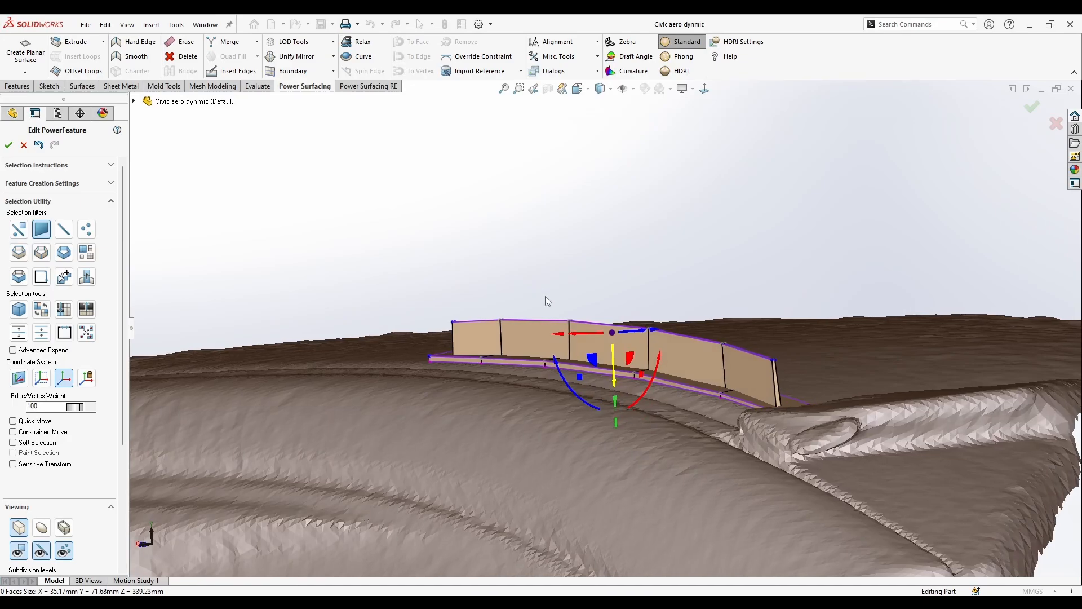
drag(615, 383, 616, 382)
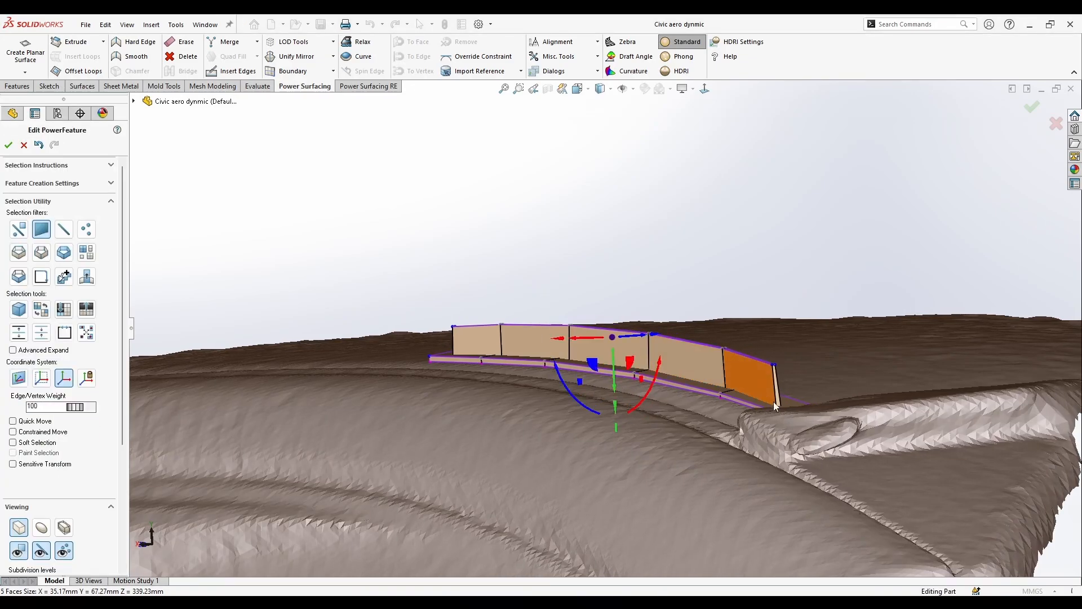
Measure the fin's thickness at the short top edge of its end face.
scroll(778, 398, down, 4)
middle_drag(705, 401, 599, 384)
scroll(490, 332, down, 2)
right_click(489, 302)
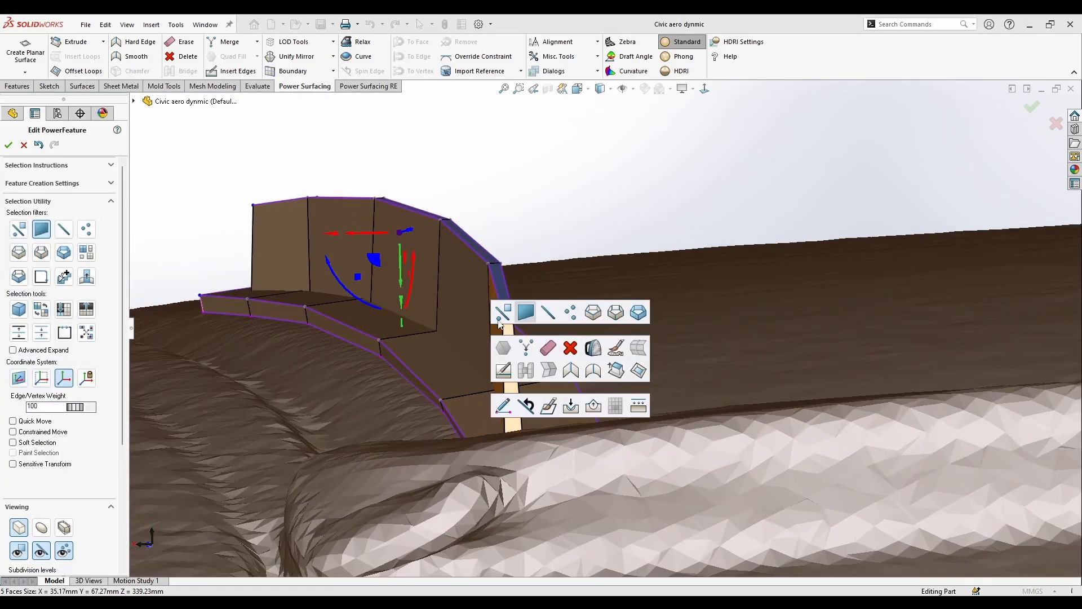
click(500, 312)
scroll(520, 314, down, 3)
click(522, 315)
scroll(574, 395, up, 3)
middle_drag(574, 437, 667, 475)
scroll(434, 384, up, 5)
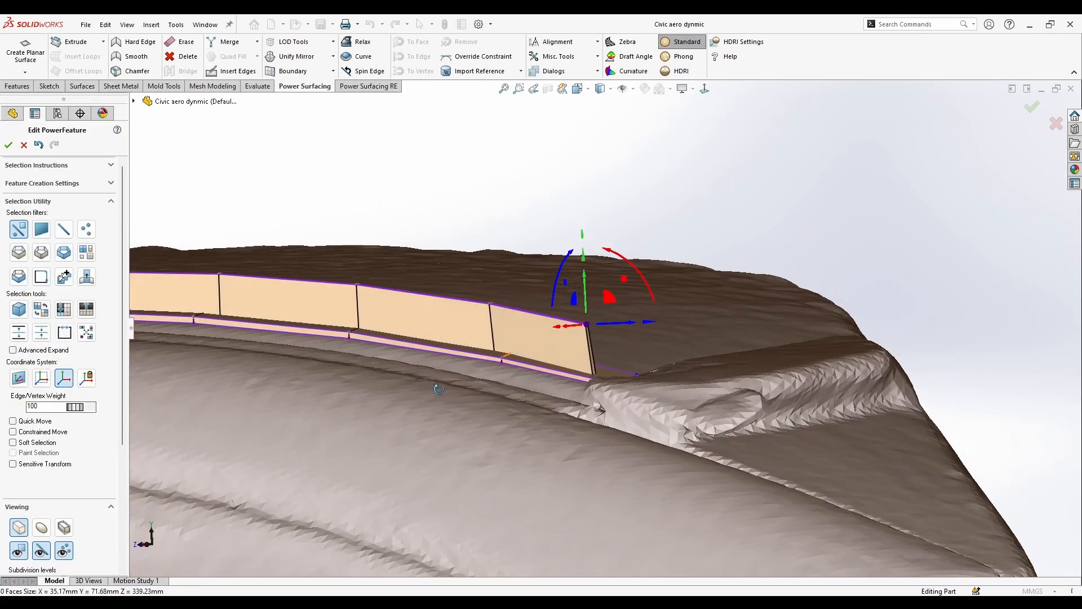
middle_drag(434, 383, 677, 555)
scroll(730, 350, down, 4)
middle_drag(677, 395, 667, 356)
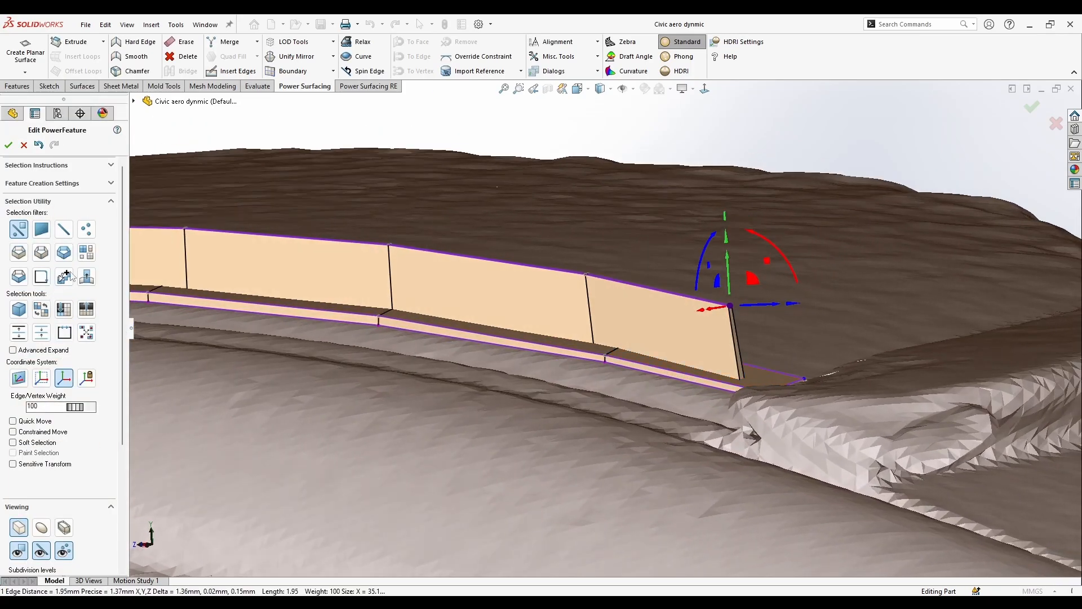
Select the entire upright fin as one connected shell and raise it well clear of the base strip.
click(86, 252)
scroll(332, 326, up, 3)
middle_drag(332, 326, 597, 236)
click(598, 91)
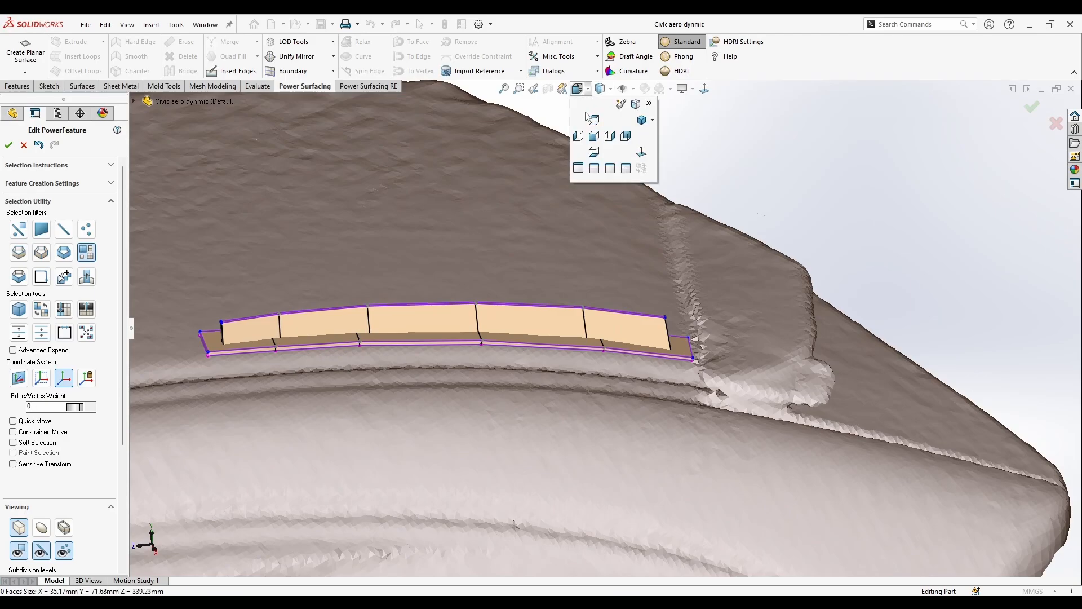
click(626, 141)
scroll(730, 465, down, 2)
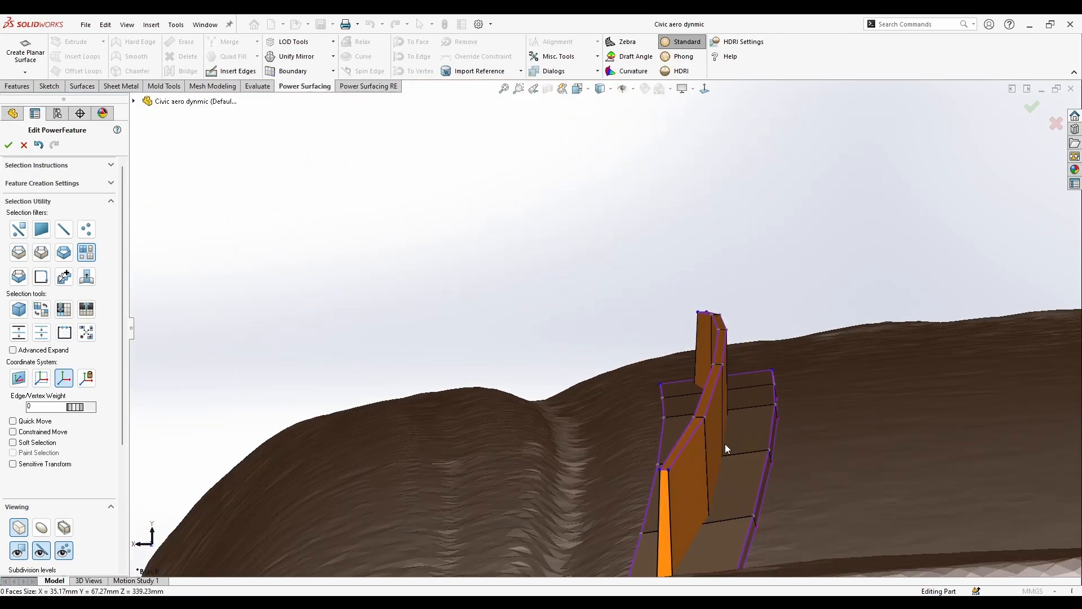
scroll(701, 474, up, 2)
scroll(689, 471, up, 3)
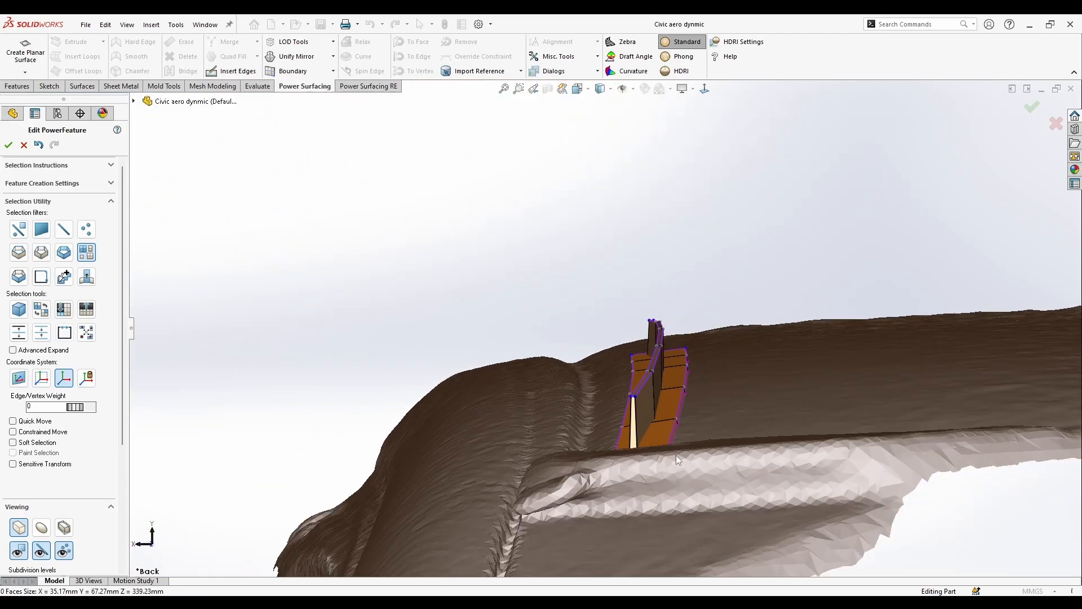
middle_drag(630, 383, 562, 342)
scroll(562, 343, down, 3)
click(561, 343)
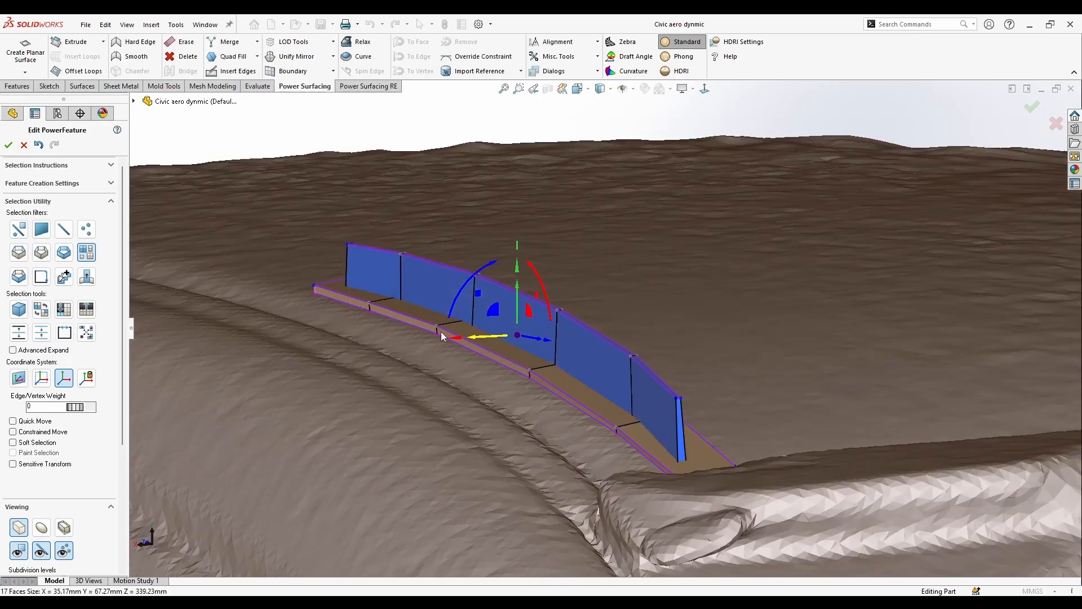
drag(517, 287, 516, 198)
Select the fin's open bottom edge loop and delete it, keeping only the narrow top strip.
middle_drag(516, 265, 699, 222)
scroll(520, 344, down, 2)
right_click(520, 347)
click(543, 300)
right_click(683, 318)
middle_drag(545, 260, 586, 202)
click(704, 308)
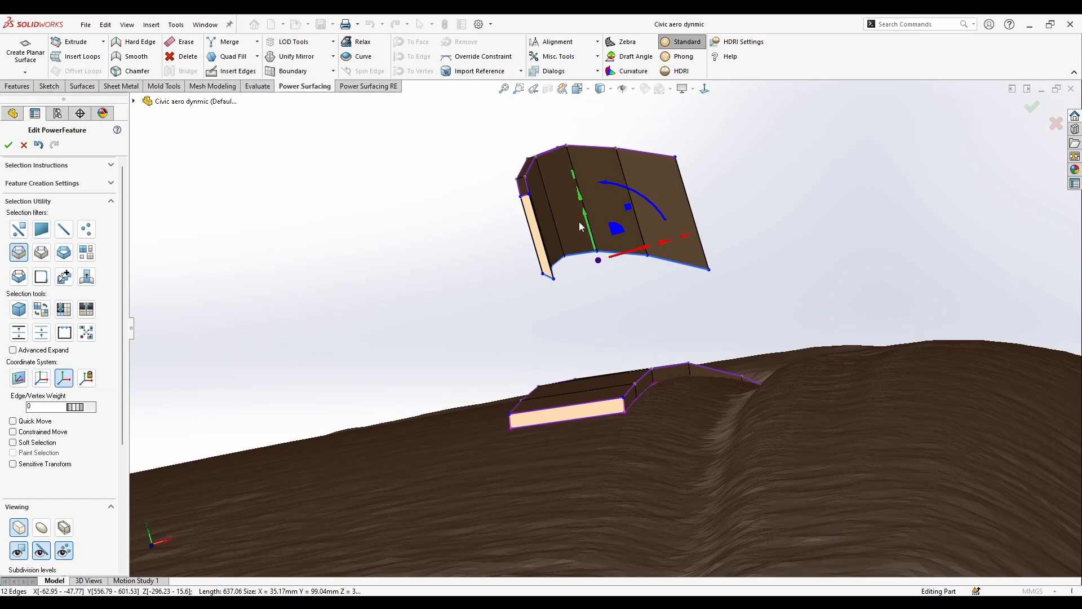
right_click(709, 289)
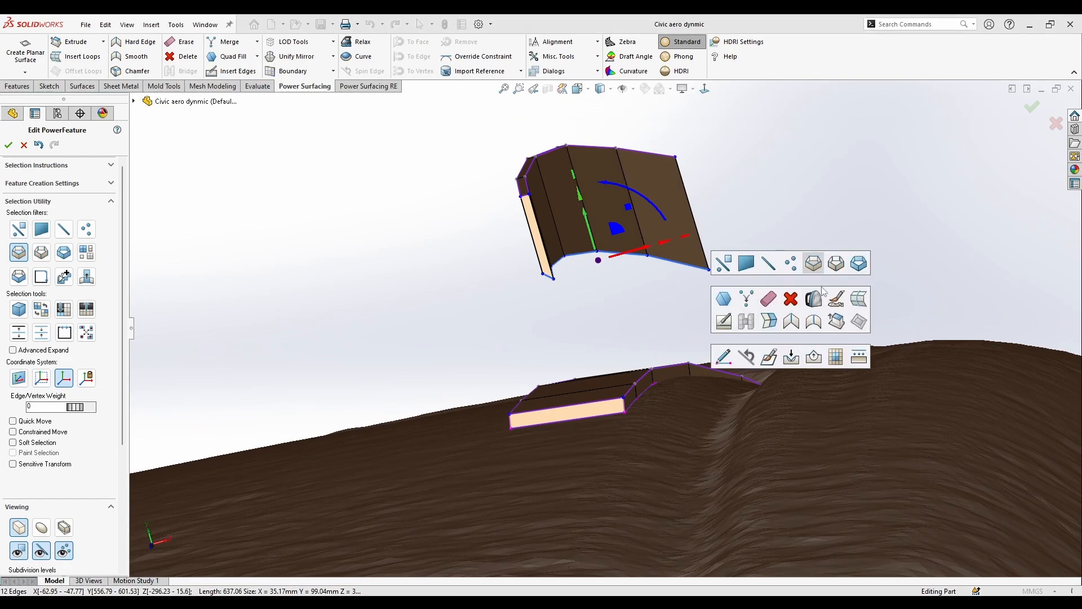
click(793, 300)
Lower the remaining top strip toward the base strip on the roof.
middle_drag(712, 294, 397, 279)
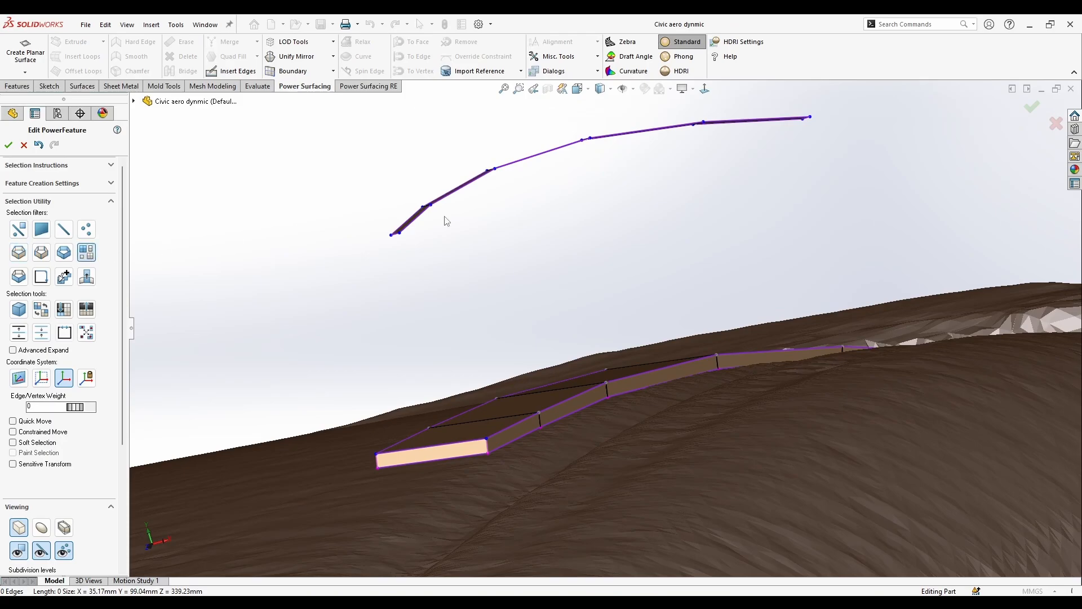
click(591, 138)
drag(556, 129, 600, 273)
middle_drag(599, 273, 586, 333)
Extrude the top strip's boundary edge loop downward by about 23 mm to rebuild the fin's side walls.
right_click(587, 333)
click(695, 314)
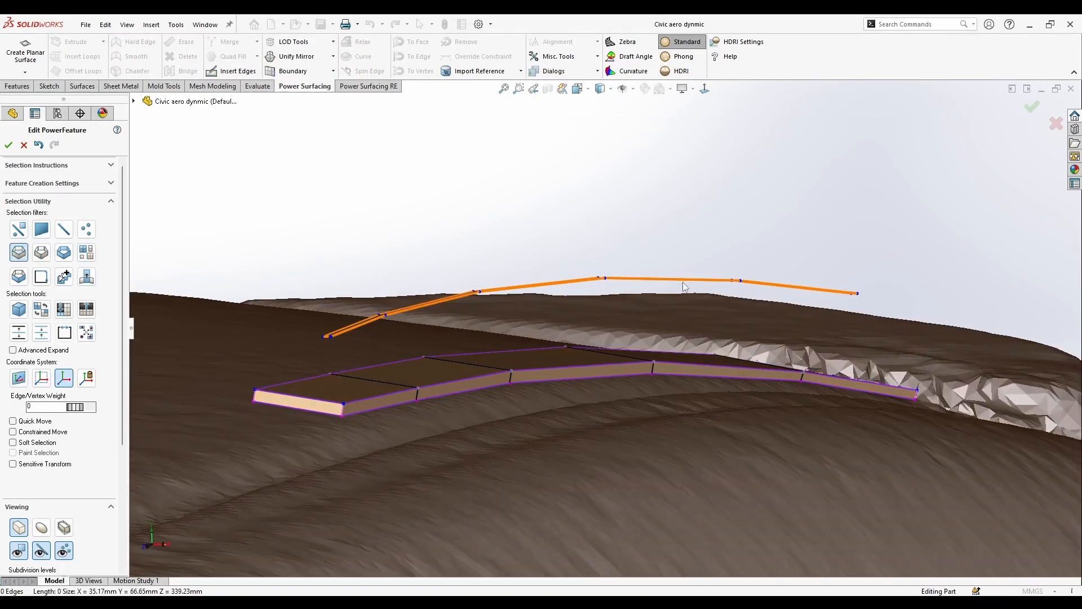
drag(566, 268, 570, 342)
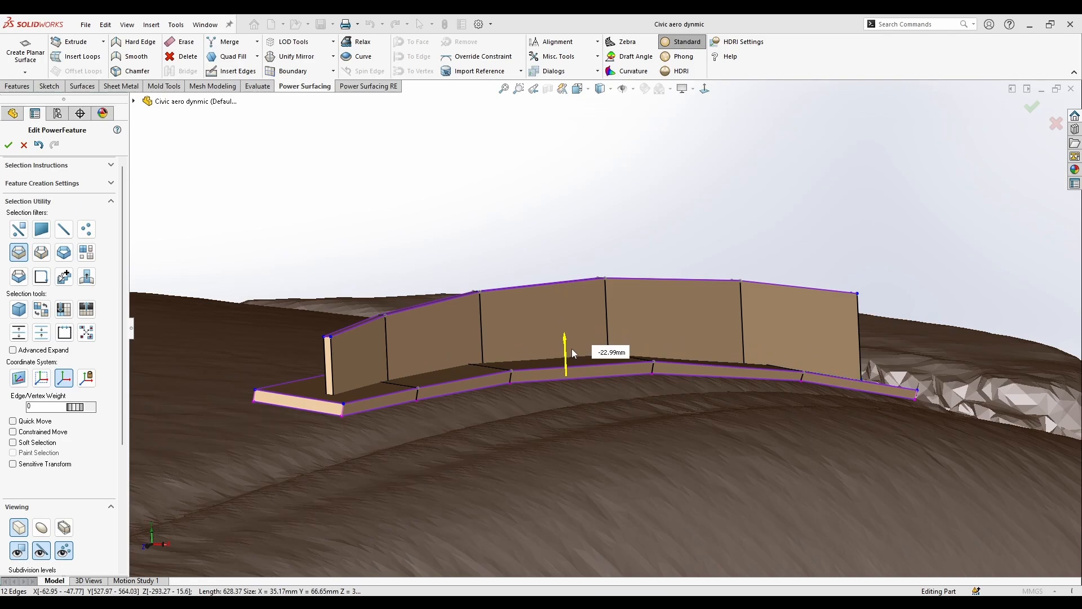
middle_drag(573, 353, 553, 431)
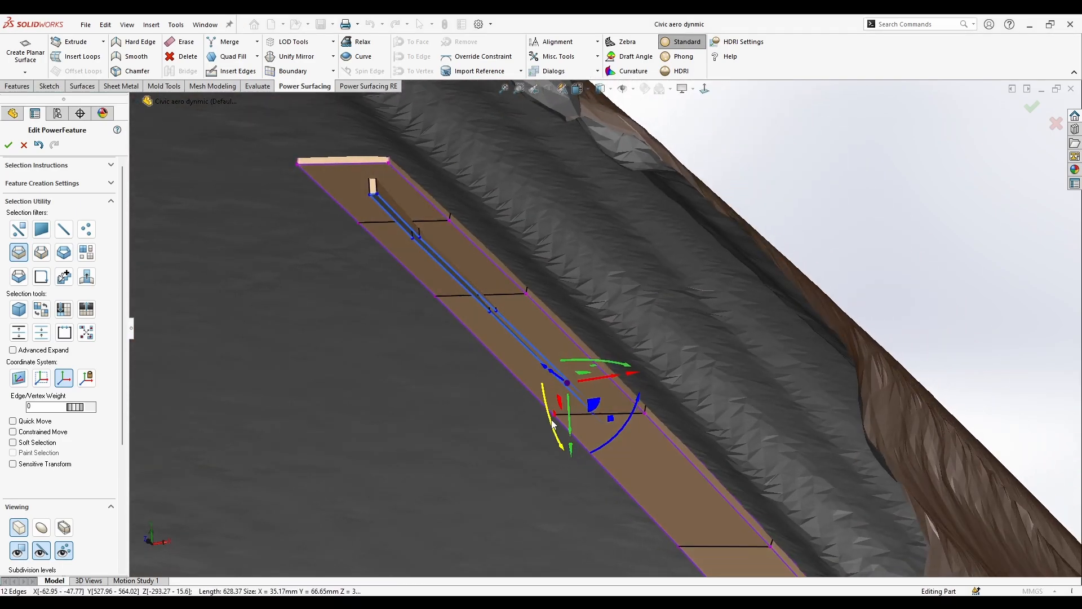
Rotate the fin's bottom edge loop slightly about the X axis.
drag(551, 423, 577, 418)
middle_drag(577, 418, 535, 527)
scroll(893, 372, down, 3)
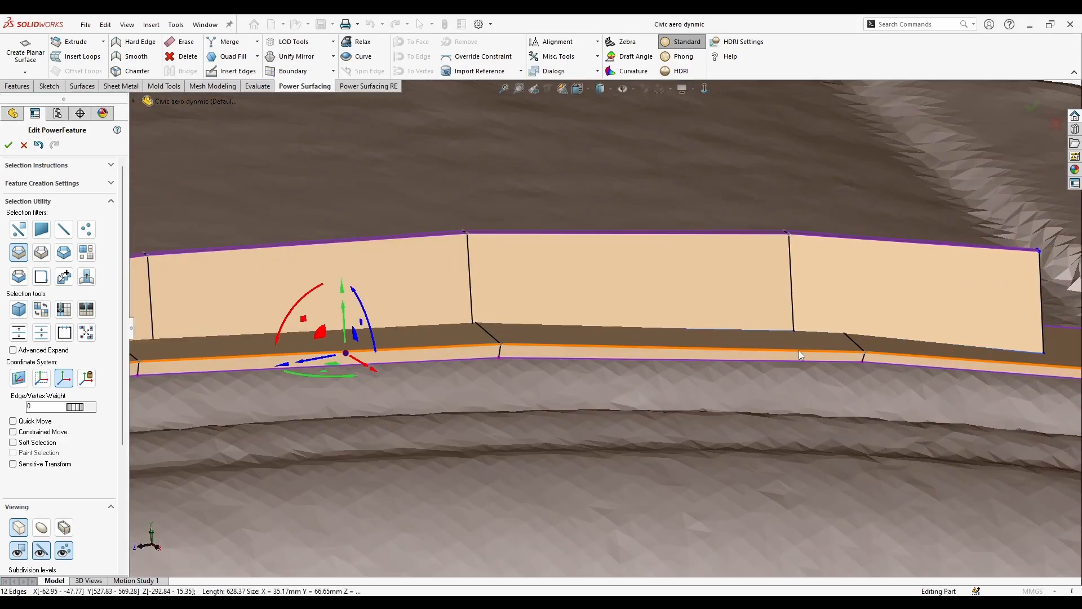
Measure the short bottom edge at the end of the rebuilt fin.
middle_drag(799, 350, 497, 378)
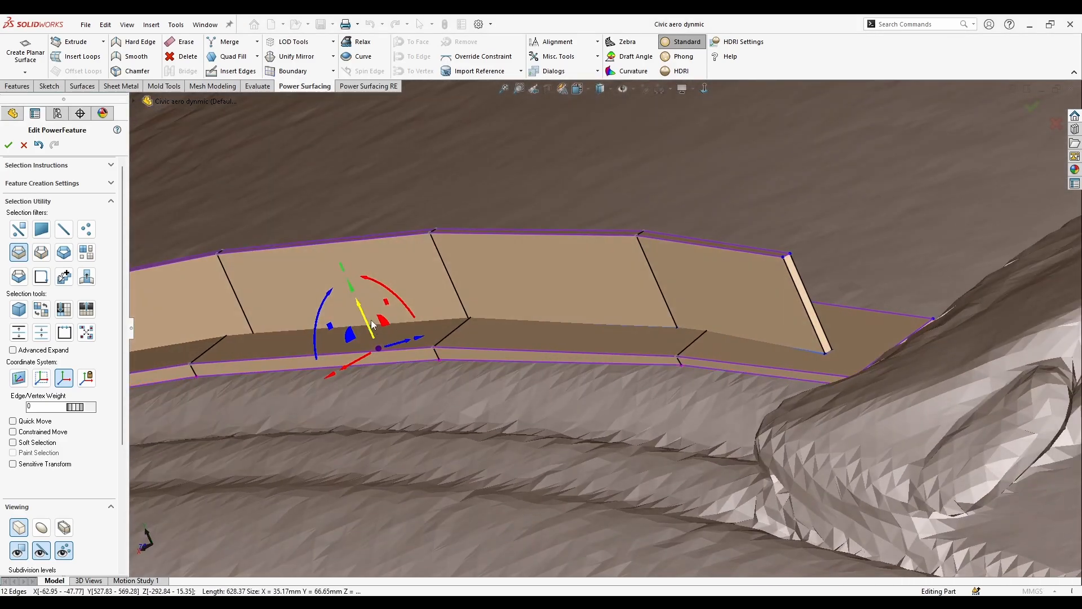
scroll(806, 352, down, 3)
click(805, 348)
scroll(786, 339, down, 3)
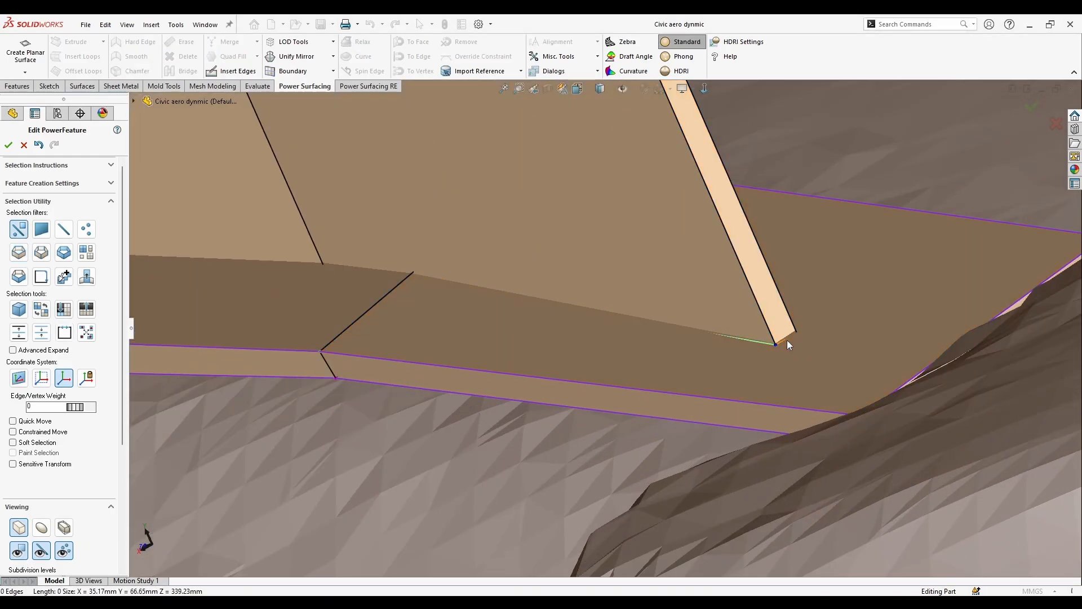
drag(769, 300, 776, 312)
scroll(604, 327, up, 6)
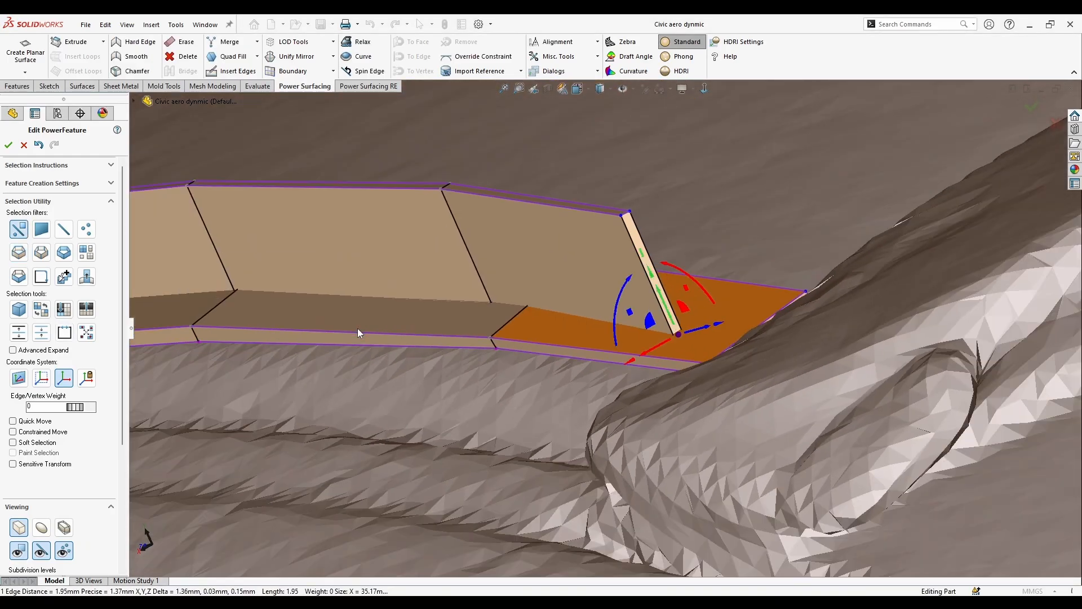
middle_drag(357, 328, 526, 463)
scroll(455, 413, up, 4)
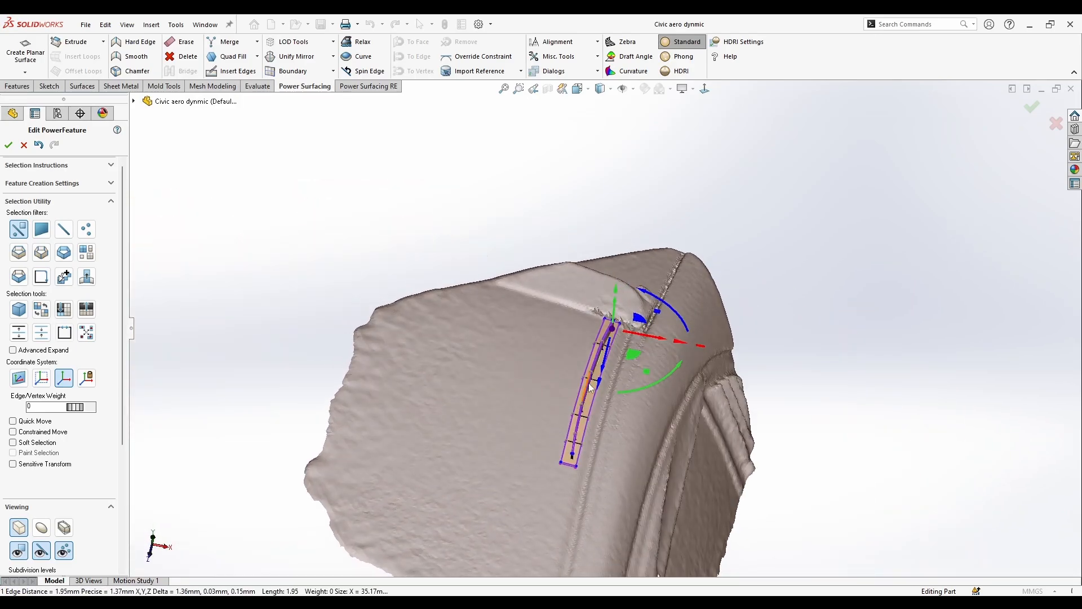
scroll(629, 414, down, 5)
middle_drag(629, 414, 488, 337)
scroll(488, 337, down, 3)
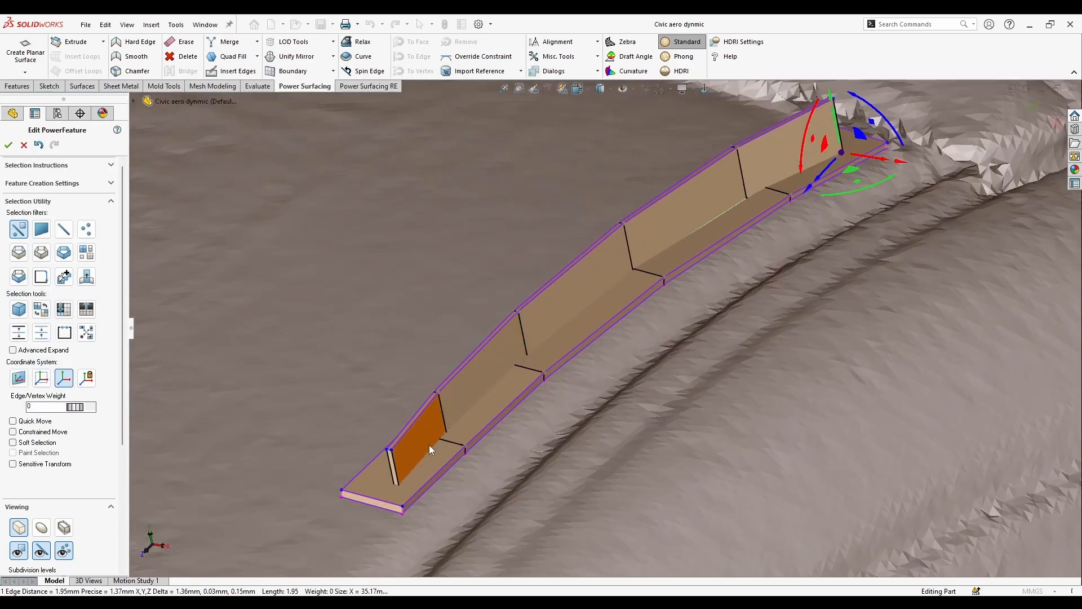
click(429, 444)
ctrl+click(518, 337)
ctrl+click(581, 286)
ctrl+click(724, 187)
ctrl+click(787, 148)
middle_drag(786, 147, 571, 498)
Select the fin's five side faces facing away from the roof seam and move them along X to thicken the fin.
click(587, 497)
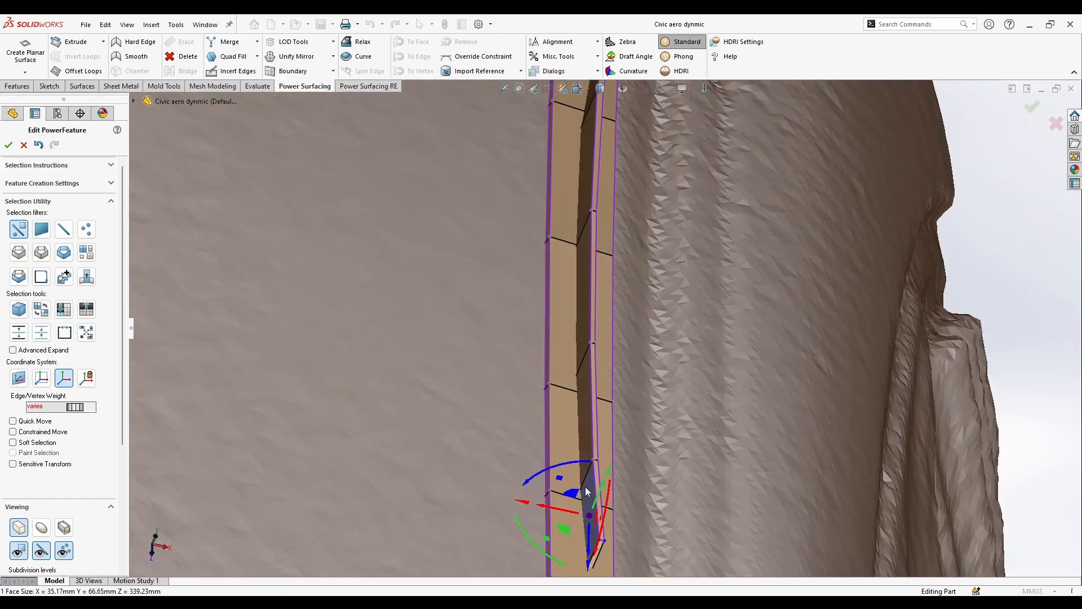
ctrl+click(584, 417)
ctrl+click(580, 311)
ctrl+click(568, 253)
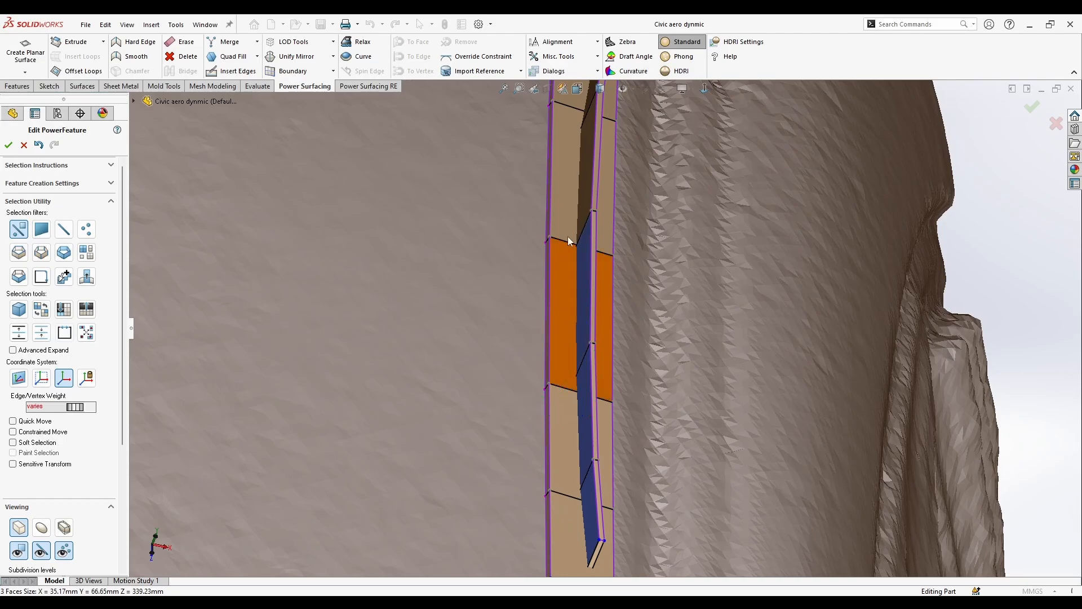
ctrl+click(583, 197)
middle_drag(583, 198, 584, 158)
ctrl+click(576, 179)
middle_drag(583, 350, 566, 407)
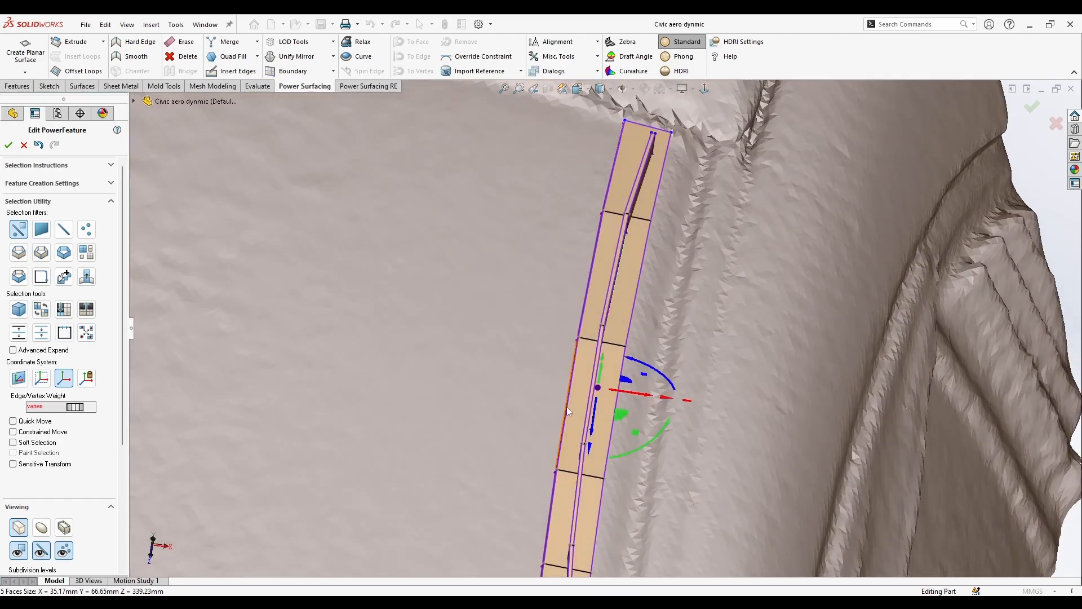
drag(632, 397, 620, 398)
scroll(615, 410, up, 2)
drag(617, 358, 614, 362)
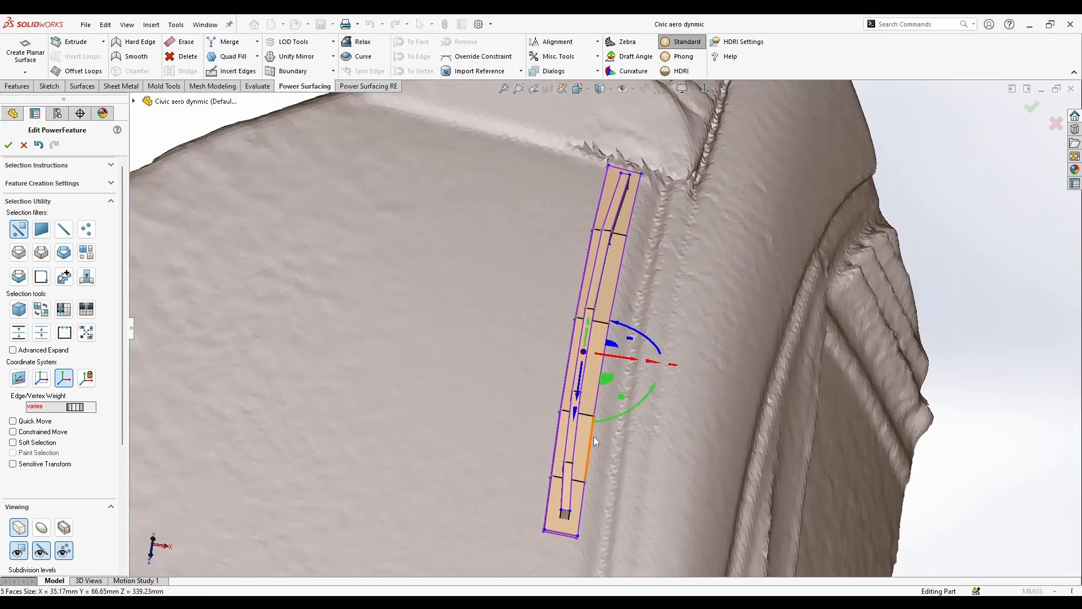
Move the same five side faces slightly back toward the roof seam to fine-tune the fin's thickness.
middle_drag(594, 398, 593, 330)
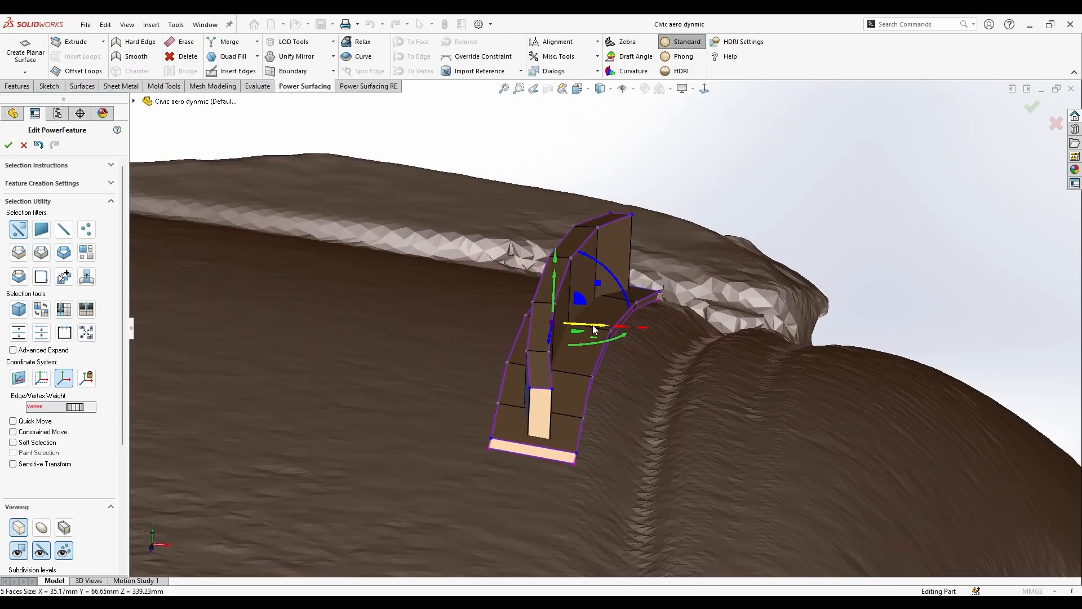
drag(594, 325, 603, 326)
middle_drag(603, 326, 645, 299)
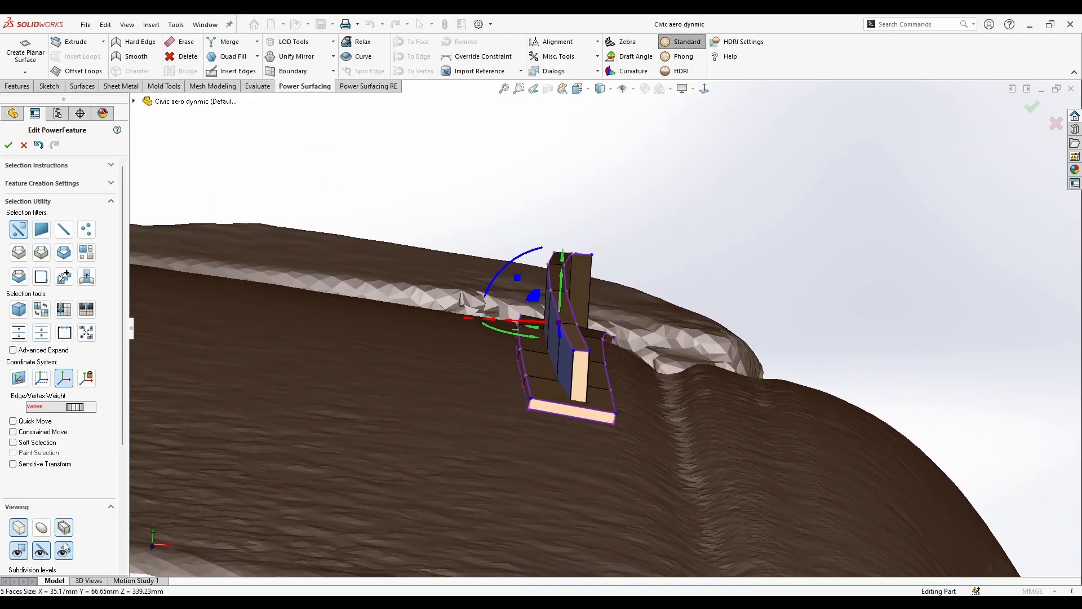
Select the short top edge at the fin's end and reduce its edge weight to 44.
middle_drag(478, 417, 699, 329)
scroll(696, 282, down, 4)
click(696, 279)
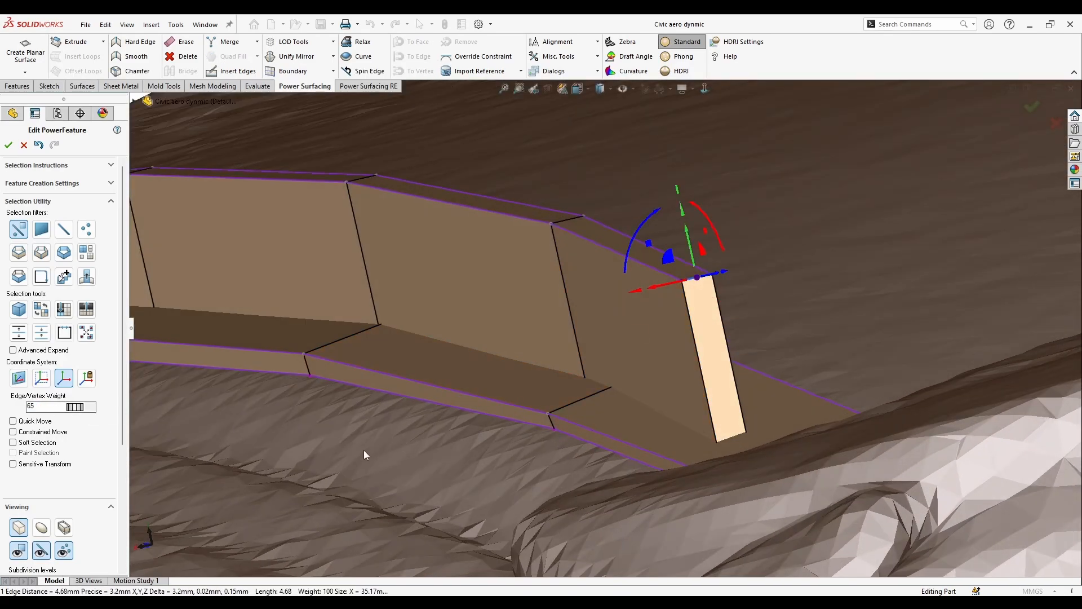
Select the whole thickened fin shell and lift it above the base strip to expose its underside.
key(s)
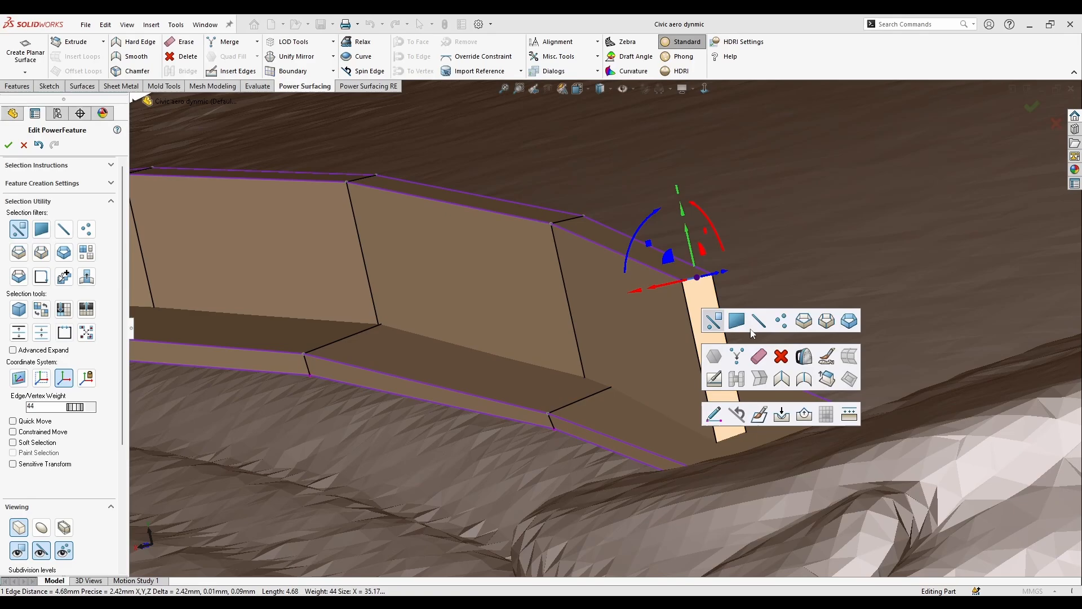
click(804, 324)
click(695, 345)
click(86, 252)
click(425, 264)
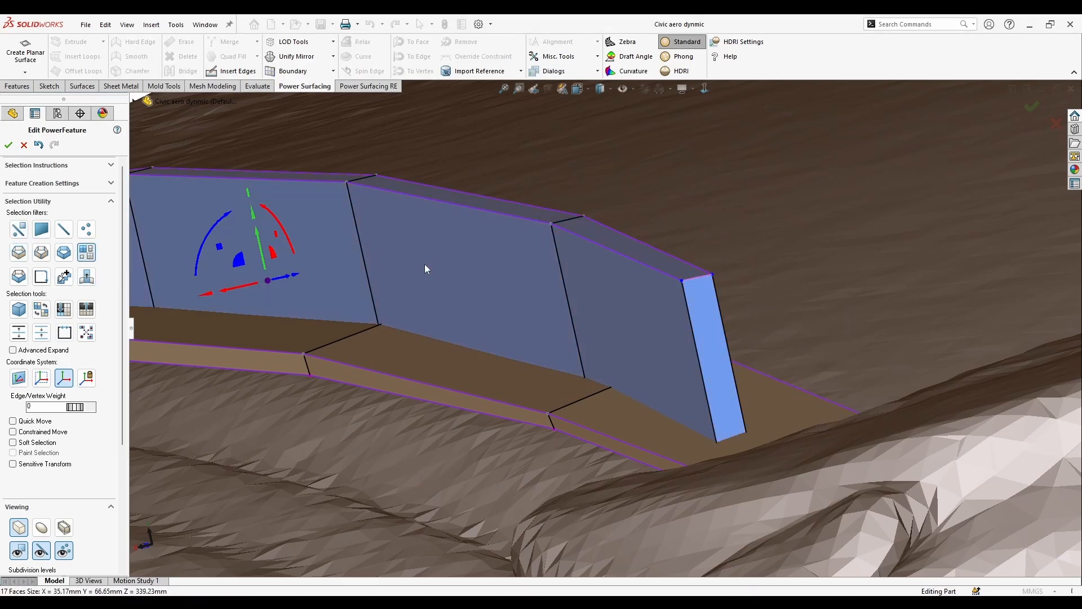
scroll(424, 264, up, 6)
drag(479, 273, 476, 141)
middle_drag(468, 259, 454, 195)
scroll(454, 195, down, 3)
Select the twelve-edge loop around the fin's open bottom and close it with Quad Fill.
key(s)
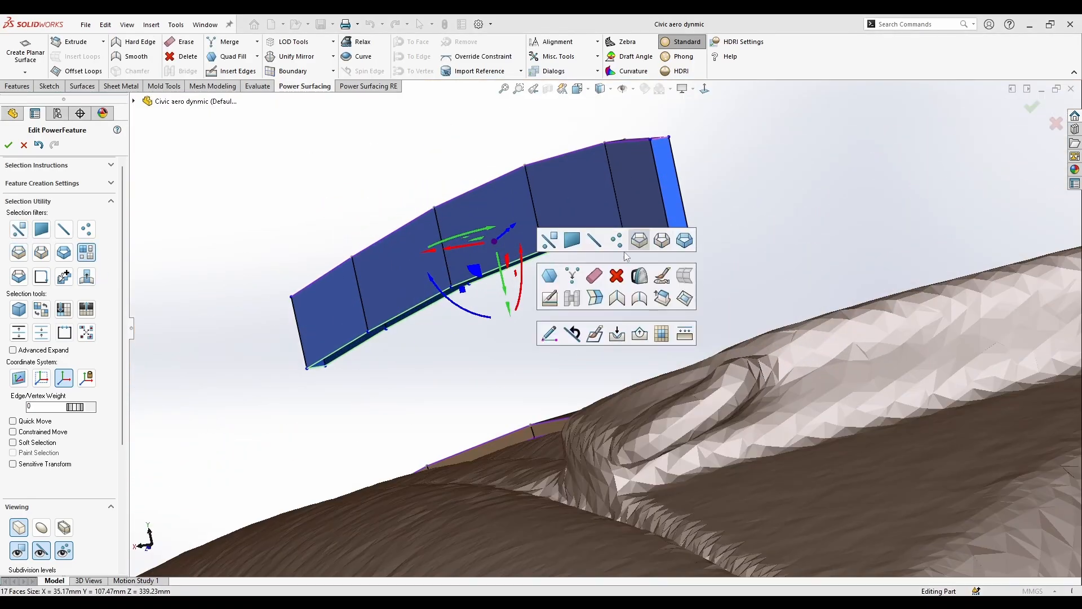
click(639, 242)
scroll(547, 248, down, 4)
key(s)
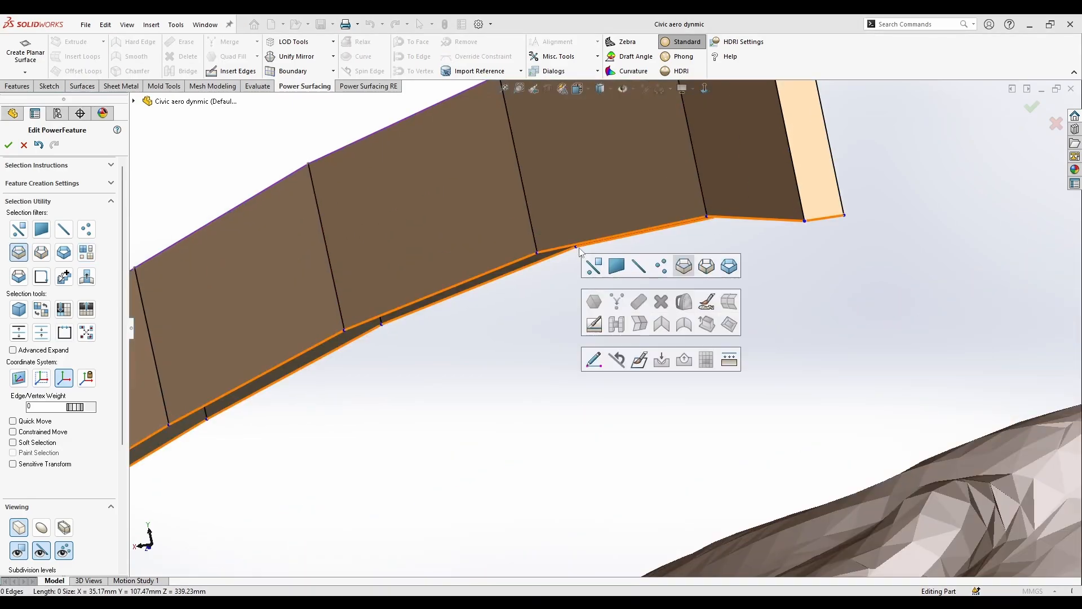
click(494, 361)
middle_drag(494, 361, 475, 283)
click(476, 281)
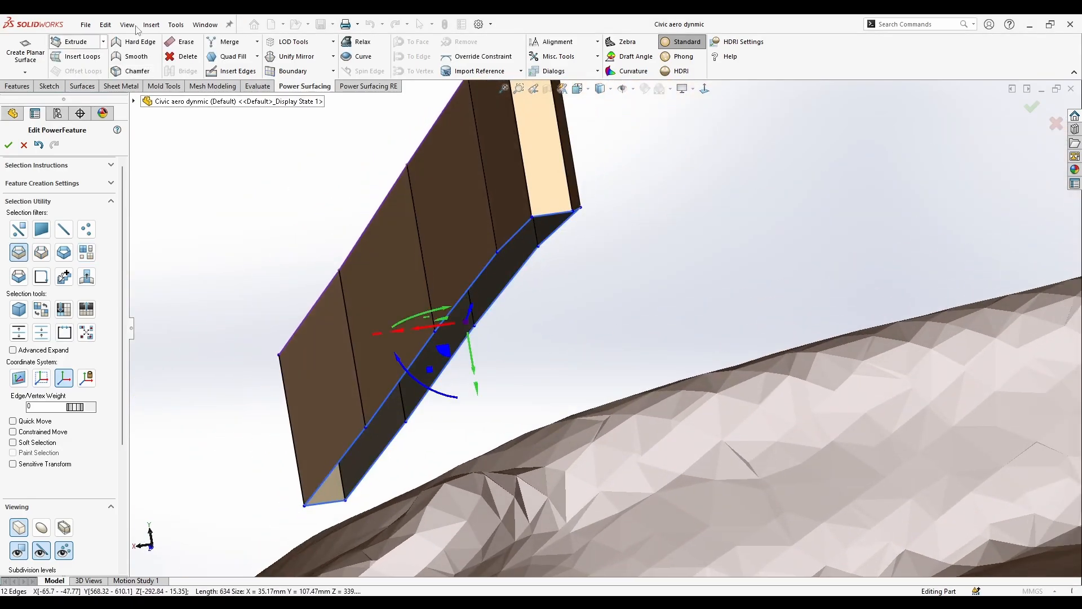
click(213, 58)
click(608, 304)
middle_drag(562, 333, 756, 314)
scroll(623, 344, up, 3)
Select the twelve edges around the fin's filled bottom face and make them hard edges.
key(s)
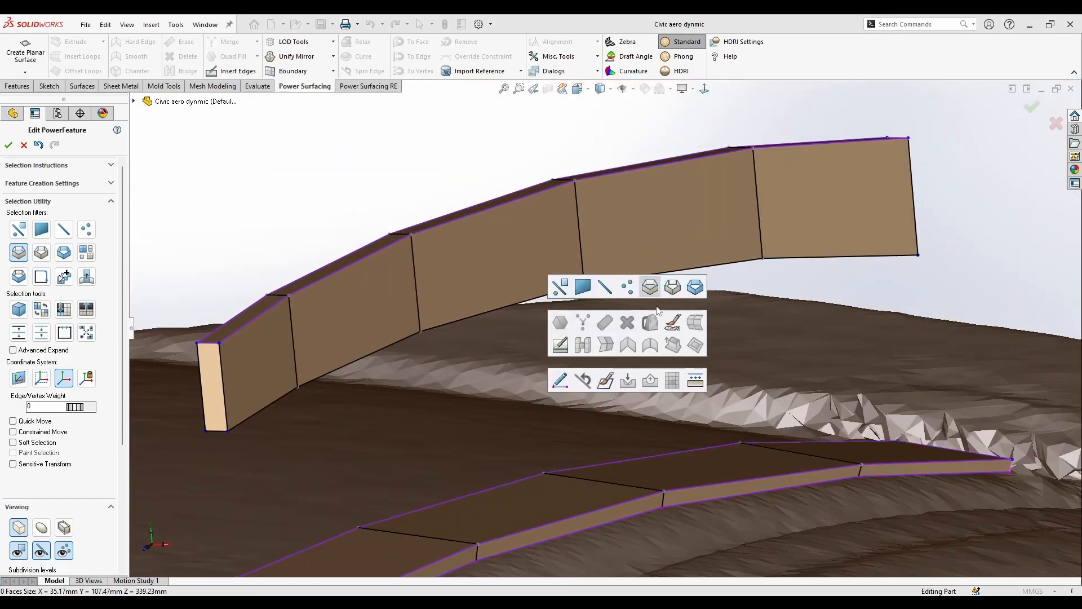
click(649, 293)
double_click(648, 275)
ctrl+click(222, 432)
middle_drag(222, 432, 539, 326)
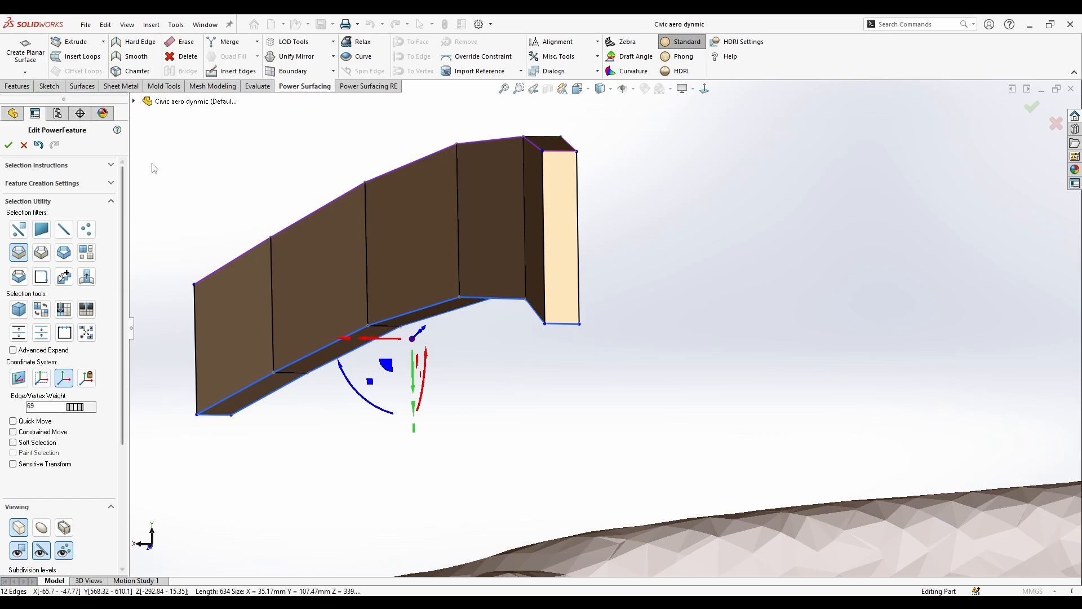
Switch to the smooth subdivided display and apply Hard Edge to the two vertical edges and short top edge at the fin's end.
click(41, 527)
middle_drag(321, 451, 369, 483)
right_click(487, 441)
click(500, 418)
click(587, 356)
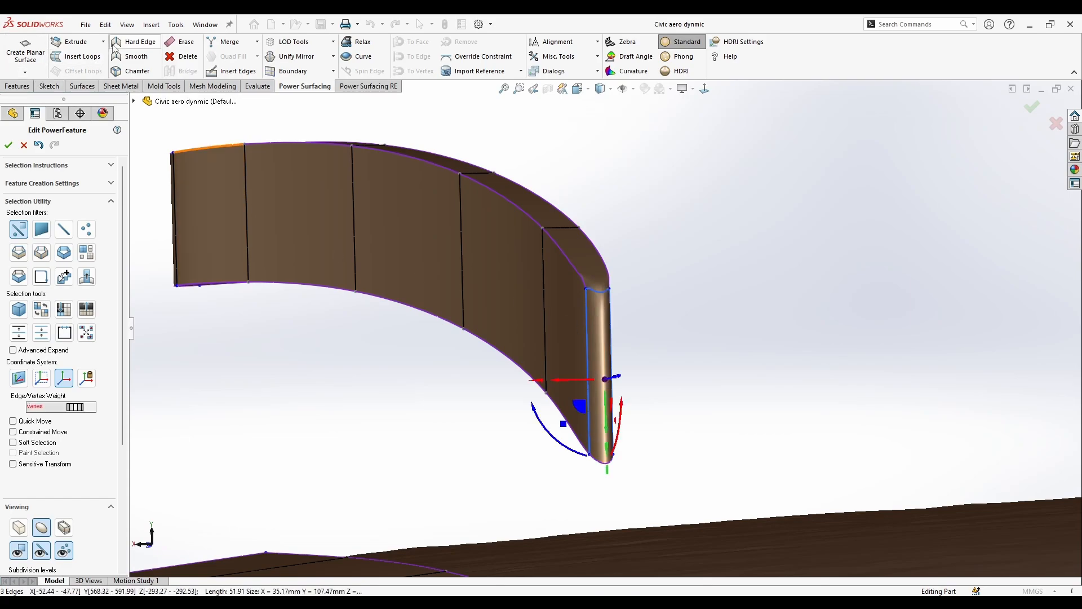
click(141, 42)
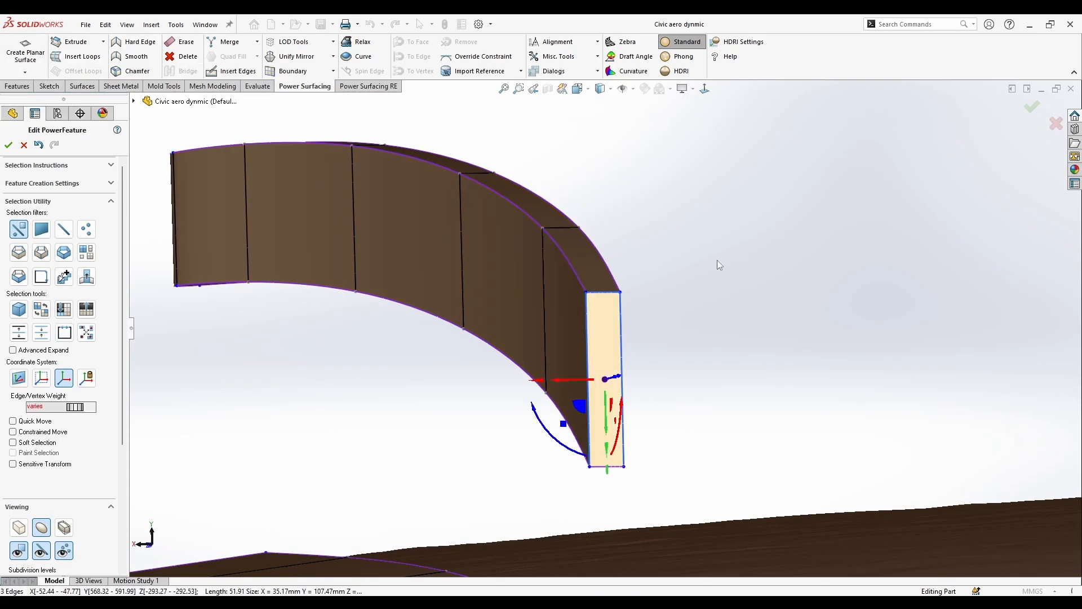
Make the two vertical edges at the fin's front end hard edges.
click(716, 259)
middle_drag(721, 377, 958, 411)
ctrl+middle_drag(340, 416, 729, 421)
middle_drag(319, 317, 377, 316)
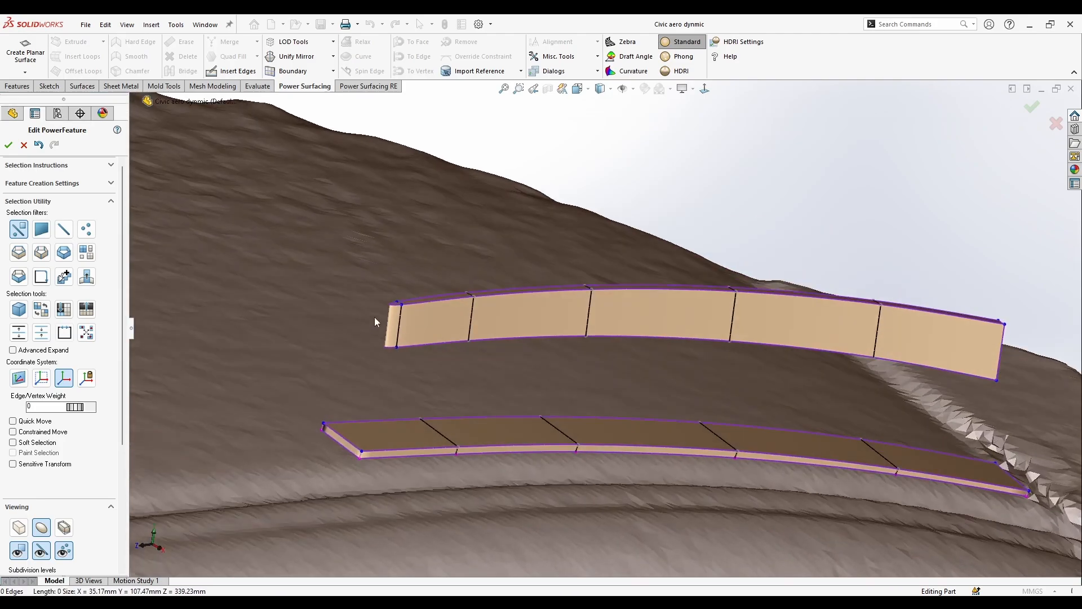
scroll(394, 318, down, 5)
click(436, 284)
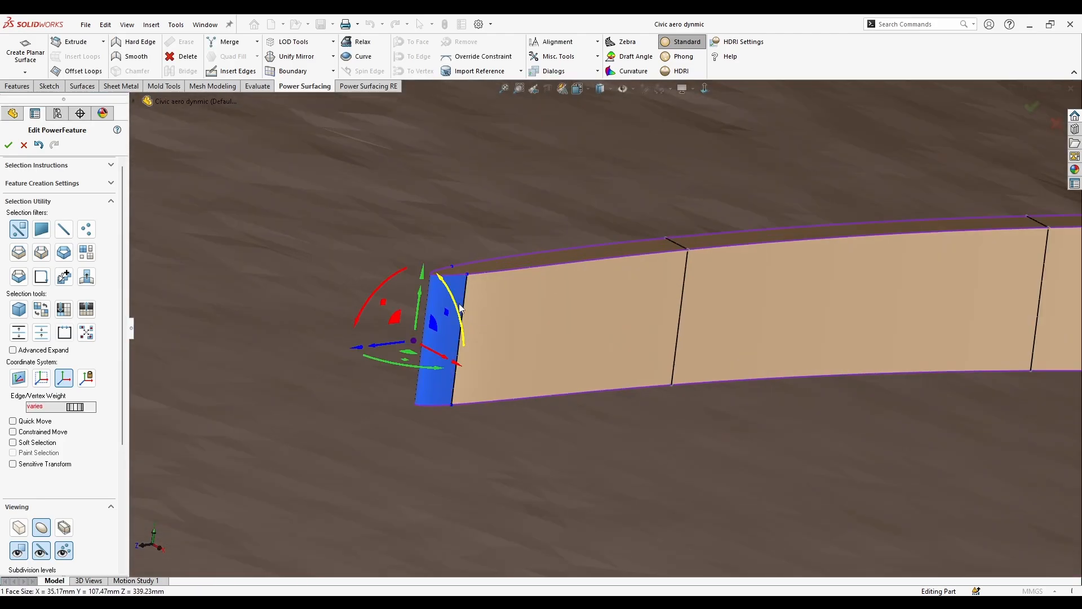
mouse_move(436, 284)
middle_down()
mouse_move(489, 342)
mouse_move(387, 290)
mouse_move(442, 297)
middle_up()
click(413, 285)
click(122, 45)
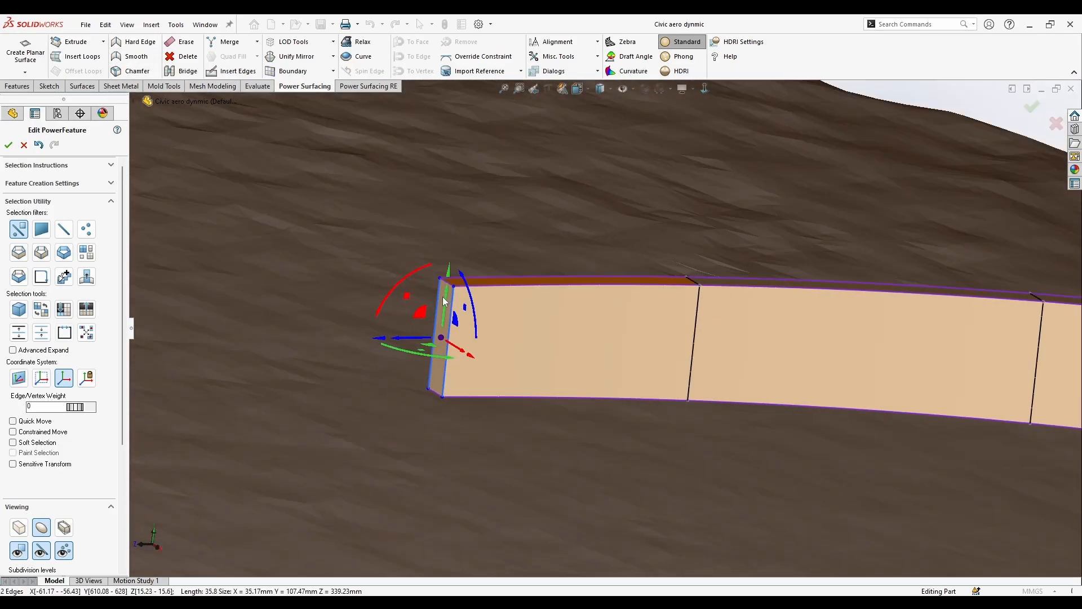
Select the short top edge at the fin's front end and set its edge weight to 4 to round that corner.
scroll(442, 296, down, 2)
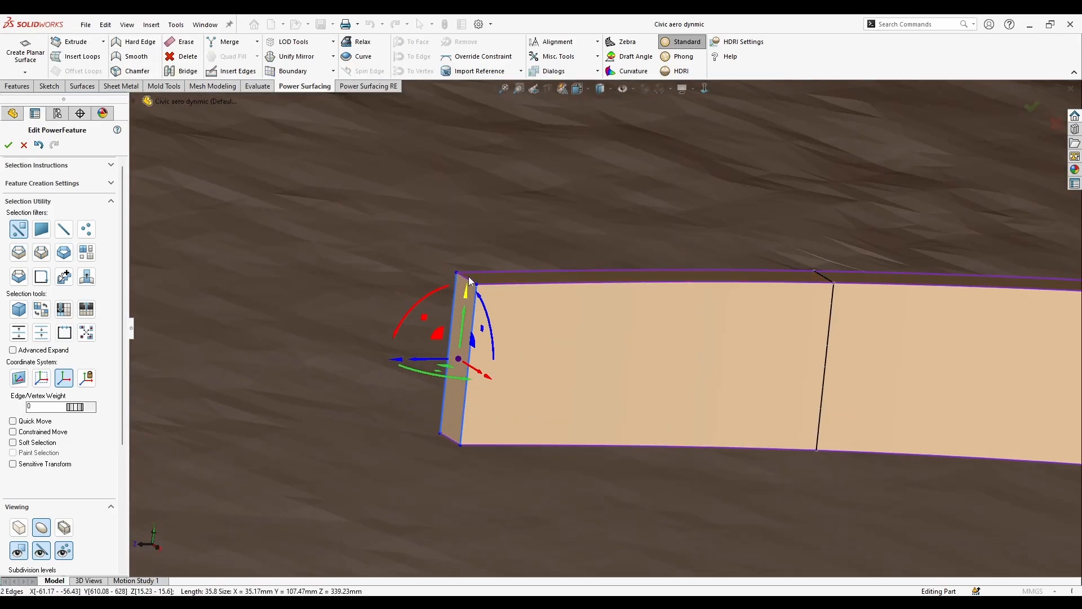
click(468, 276)
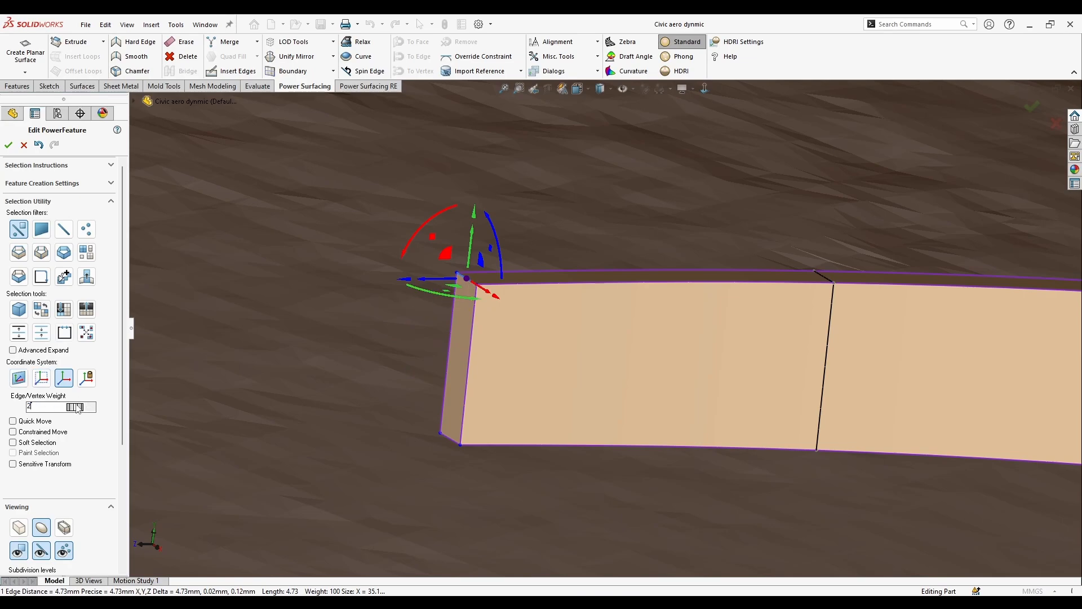
drag(78, 408, 116, 415)
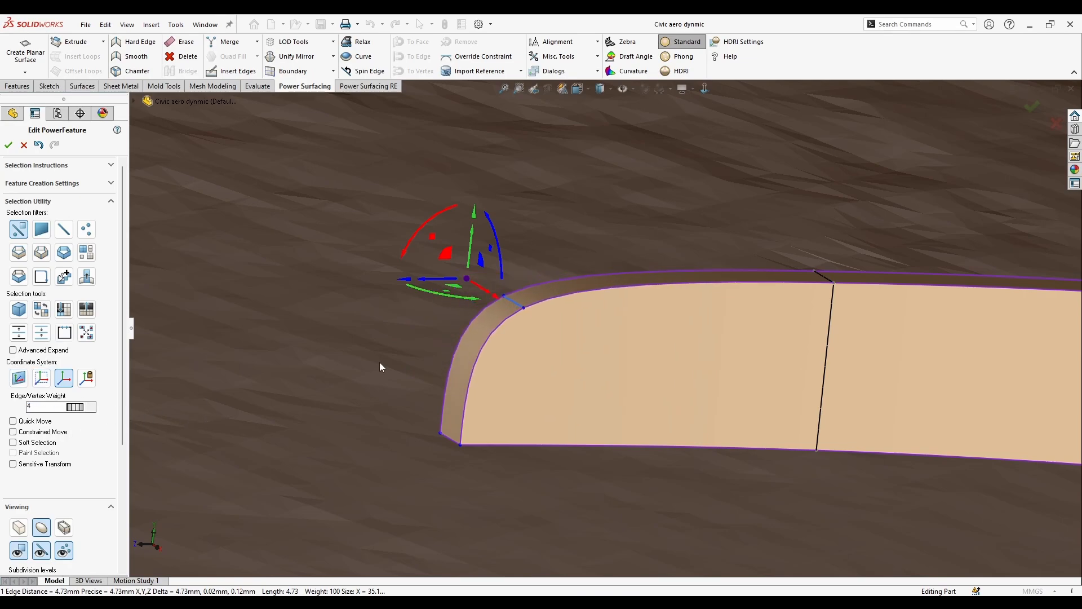
scroll(603, 333, up, 5)
click(705, 92)
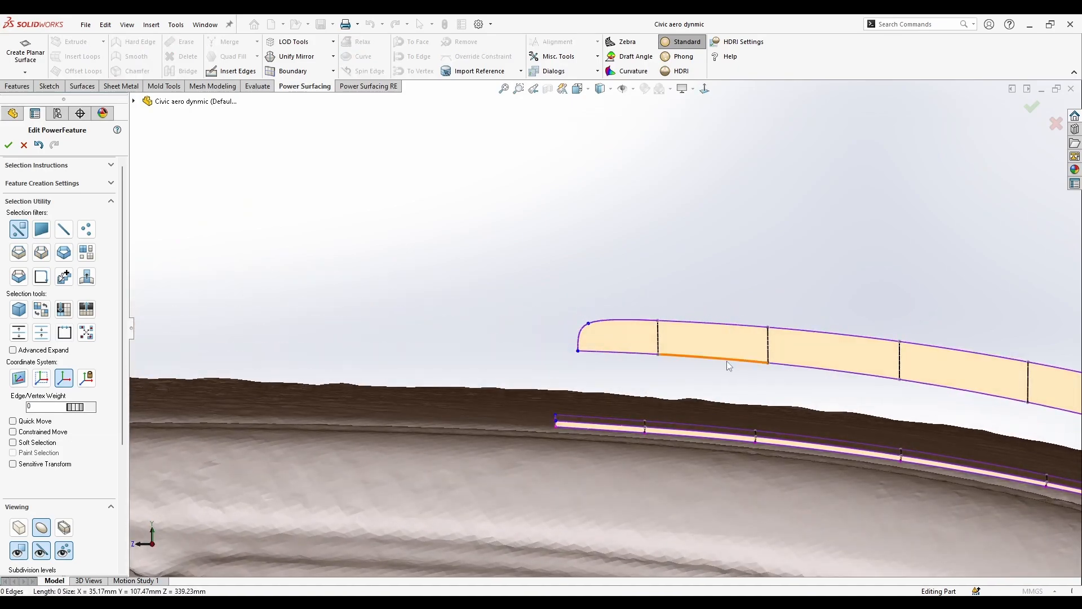
Select the whole fin shell and lower it back onto the base strip.
click(86, 252)
scroll(761, 338, down, 4)
click(732, 332)
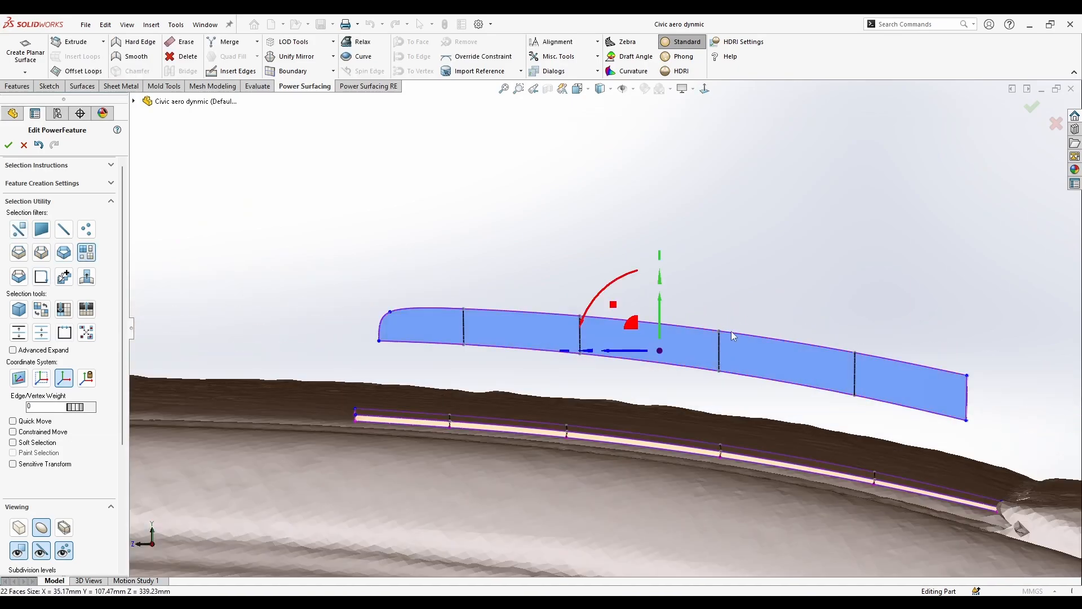
drag(660, 311, 671, 387)
click(615, 330)
Select the fin's rear end face and move it sideways about 3.65 mm across the base strip.
scroll(609, 332, up, 6)
middle_drag(603, 344, 634, 574)
scroll(669, 332, down, 5)
middle_drag(615, 353, 601, 493)
scroll(560, 414, down, 4)
scroll(597, 434, up, 2)
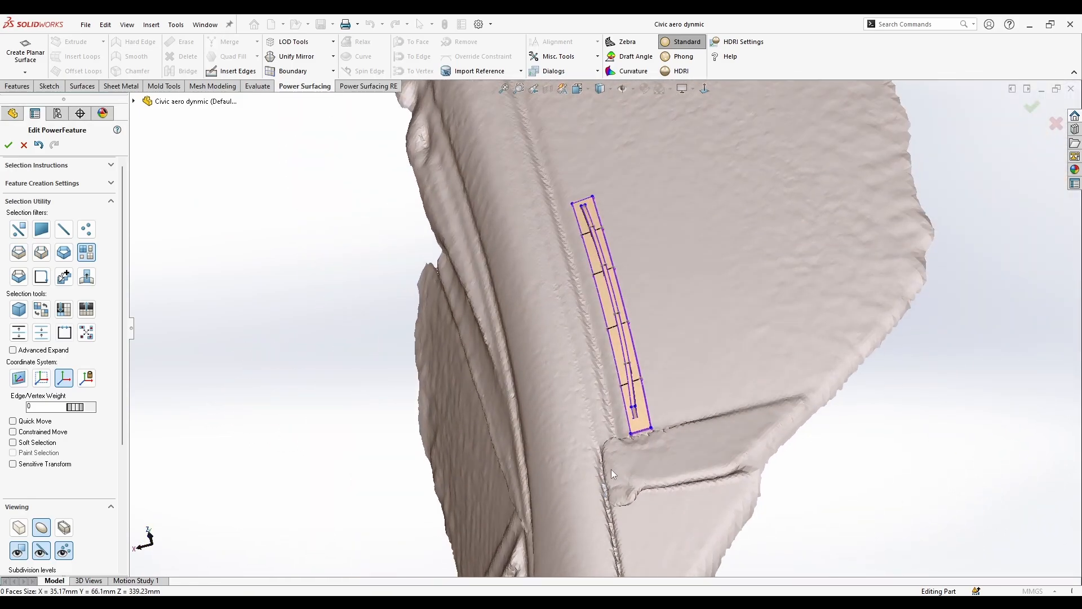
scroll(631, 411, down, 8)
click(598, 374)
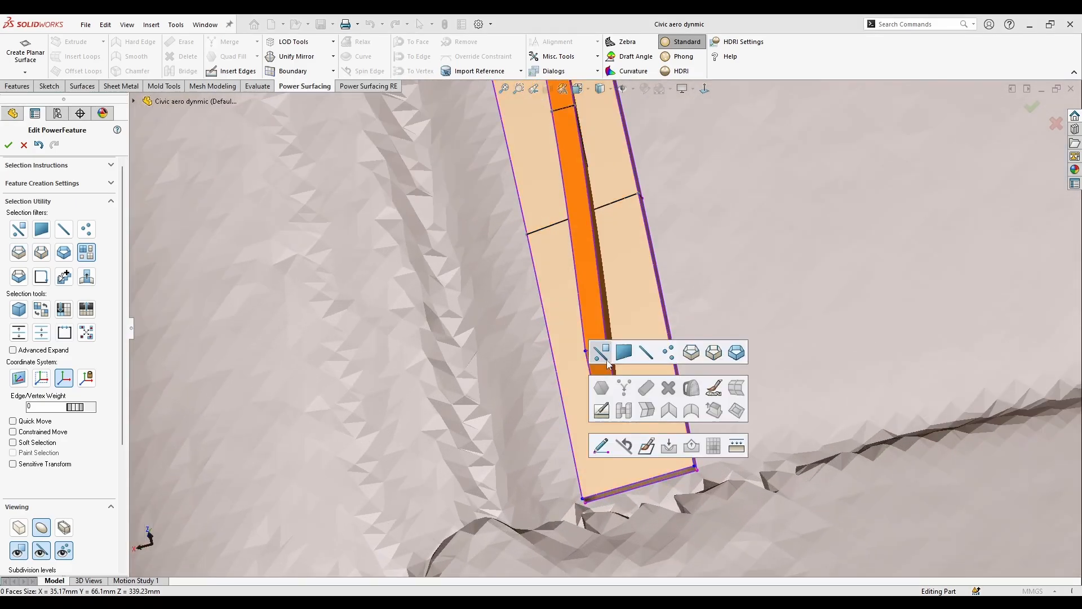
click(601, 375)
scroll(602, 377, up, 2)
middle_drag(602, 376, 610, 397)
drag(571, 385, 579, 382)
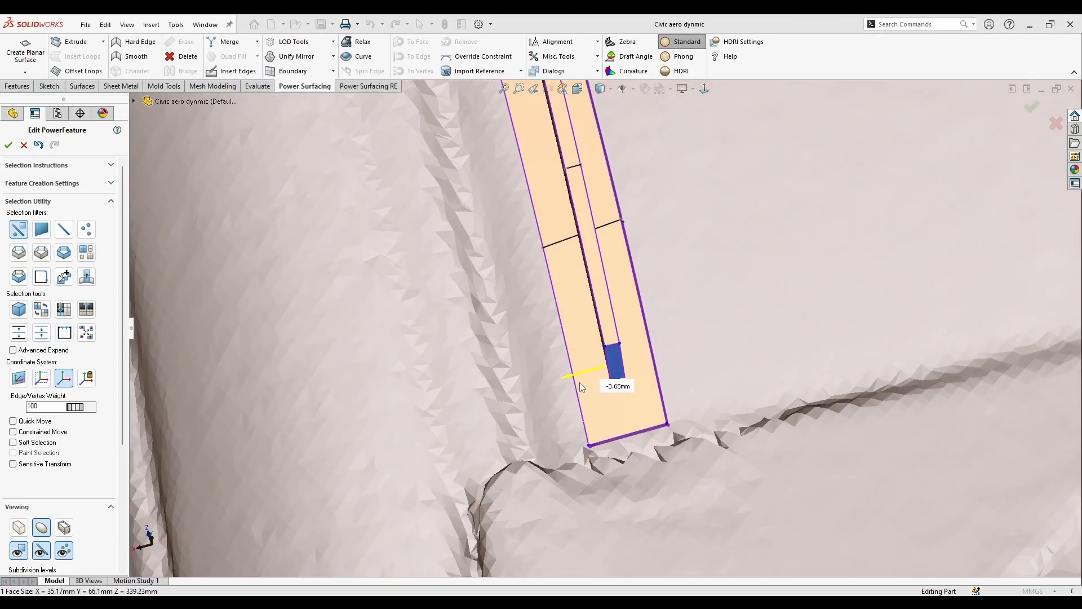
Select the fin's short top front edge, move it rearward to slope the front end, and set its weight to 24.
scroll(582, 389, up, 5)
mouse_move(577, 406)
middle_down()
mouse_move(567, 449)
mouse_move(556, 309)
mouse_move(603, 228)
mouse_move(648, 219)
middle_up()
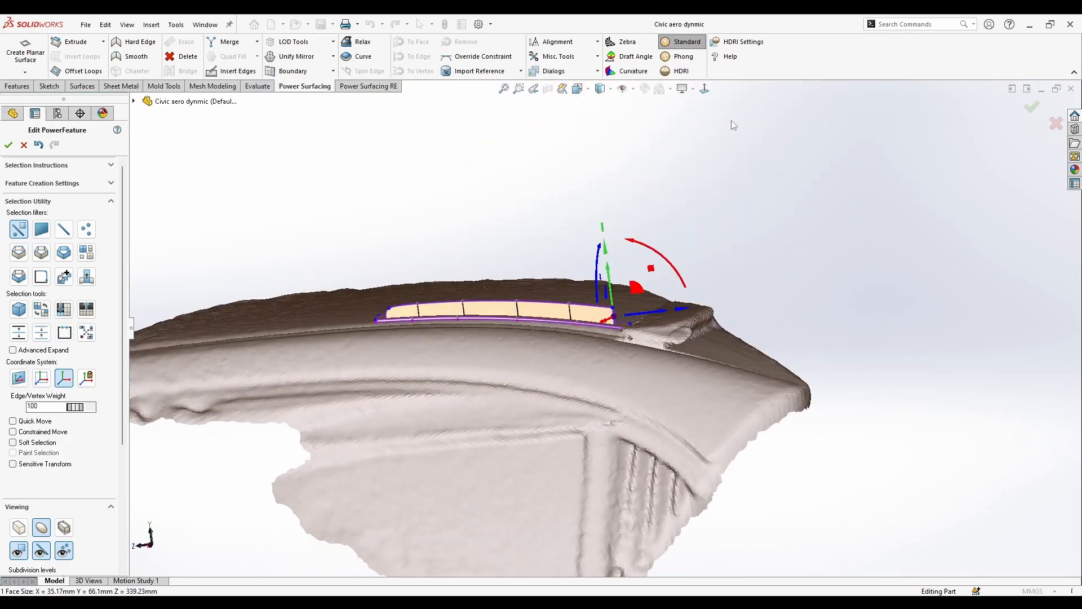
click(703, 89)
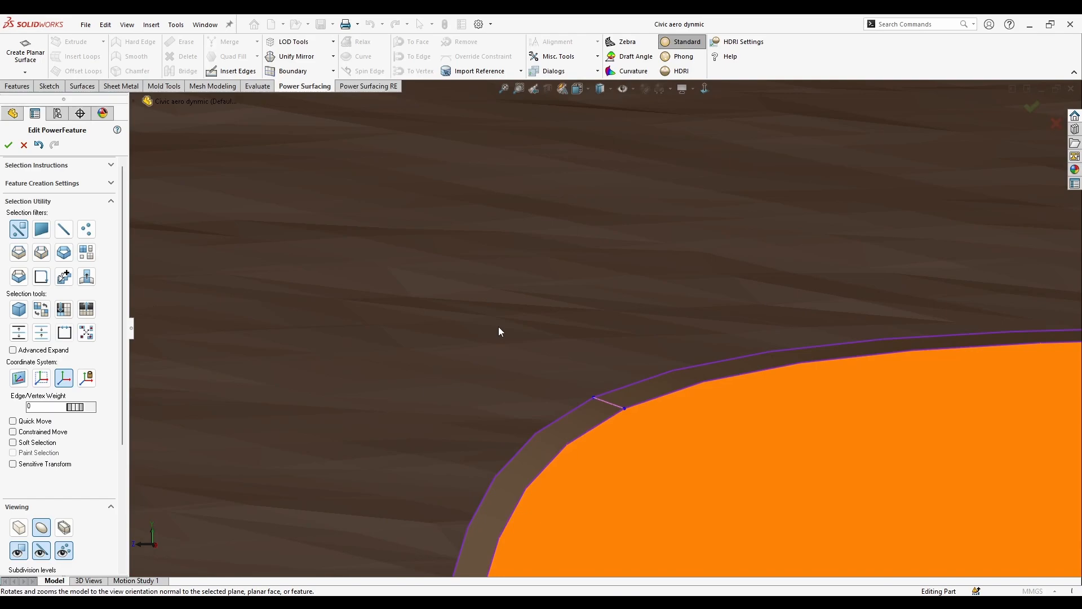
click(608, 402)
scroll(608, 402, up, 9)
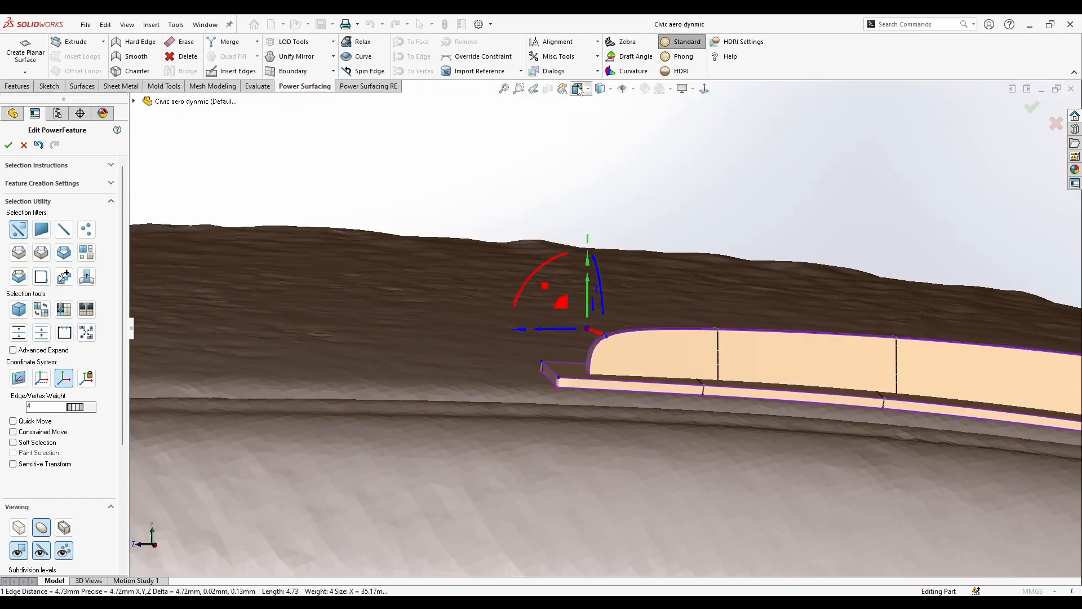
click(577, 89)
click(611, 137)
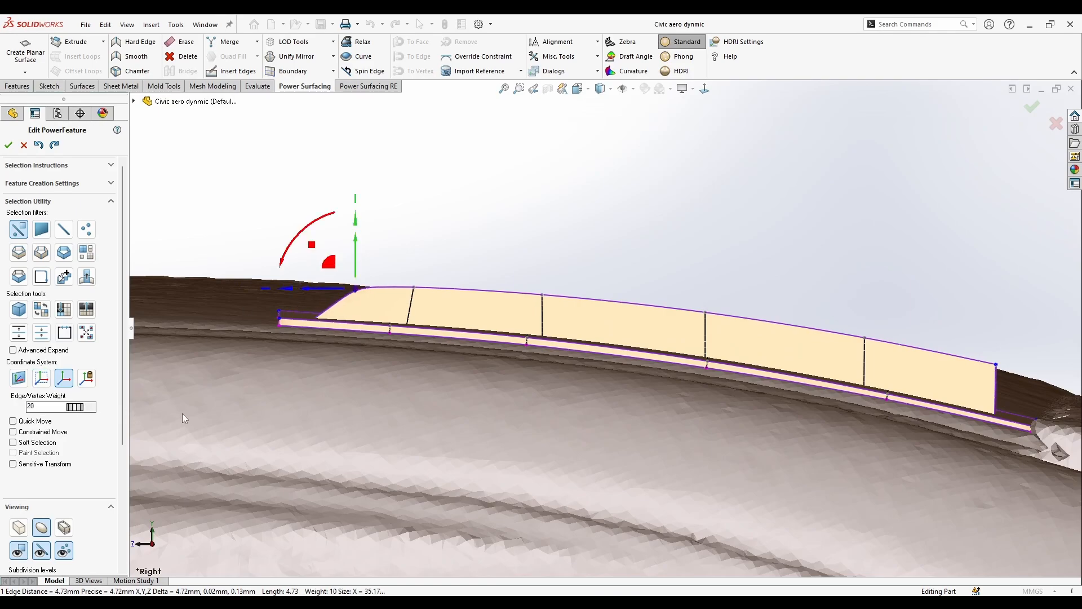
drag(182, 413, 211, 414)
drag(327, 268, 327, 266)
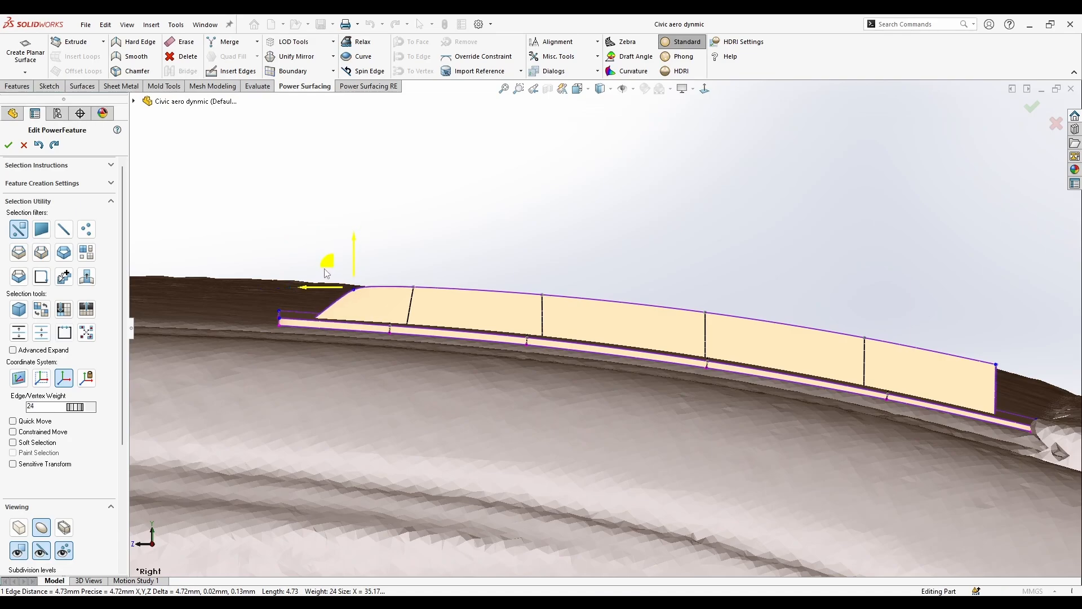
click(415, 249)
scroll(570, 283, up, 3)
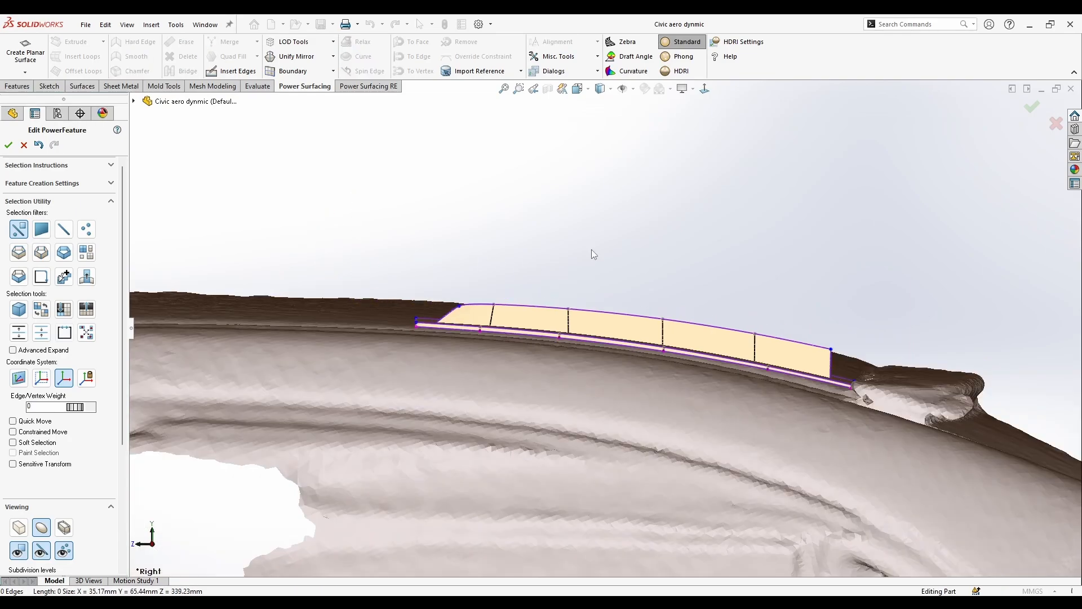
Select the fin's sloped front end face and shift it slightly toward the middle of the base strip.
middle_drag(619, 279, 692, 114)
click(704, 88)
scroll(494, 318, down, 5)
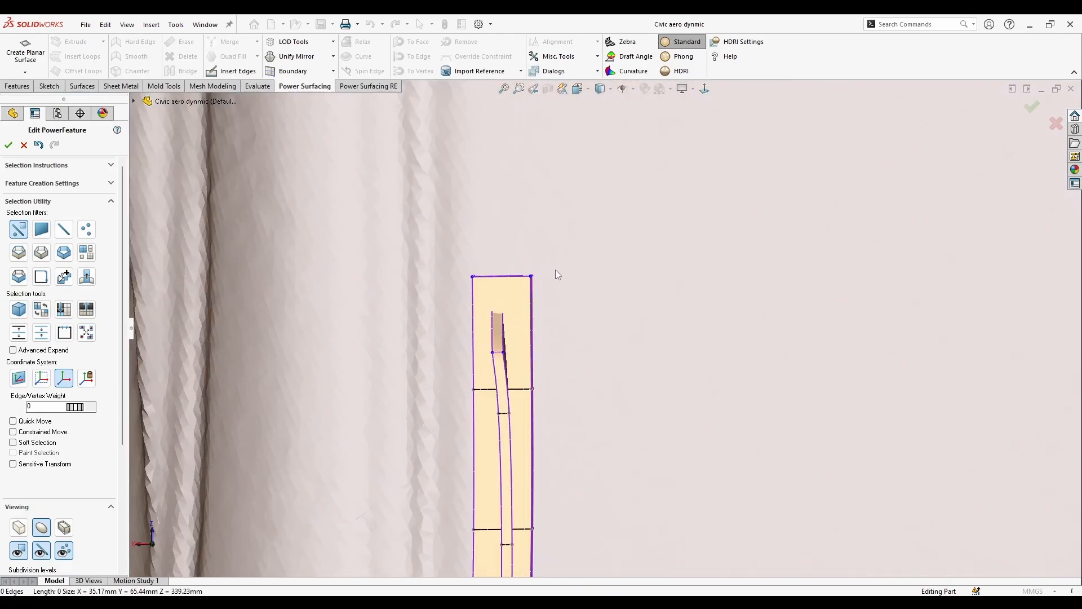
scroll(547, 263, down, 1)
click(489, 350)
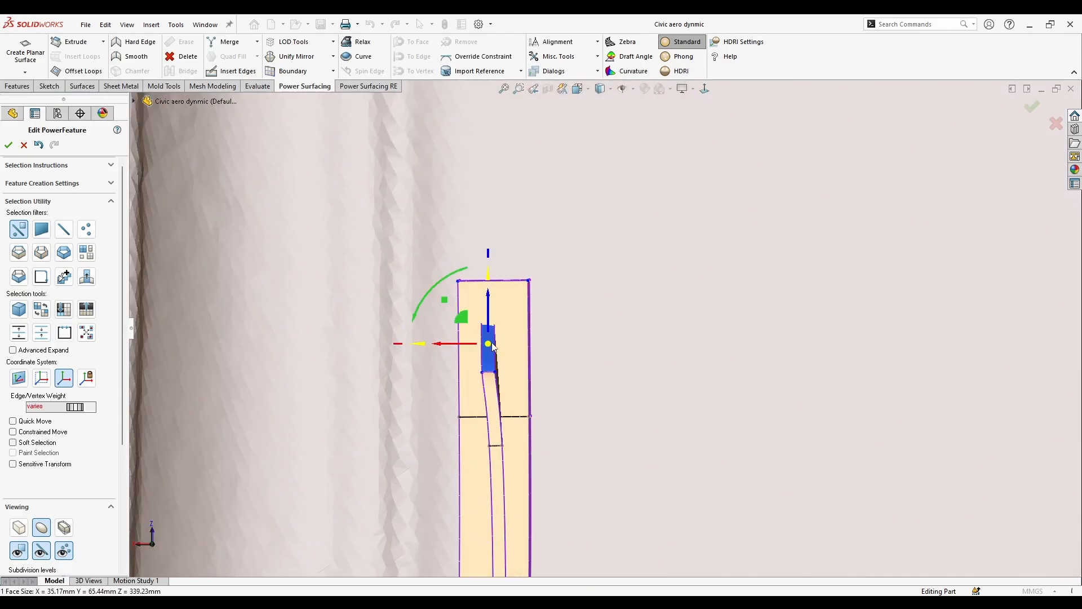
click(520, 296)
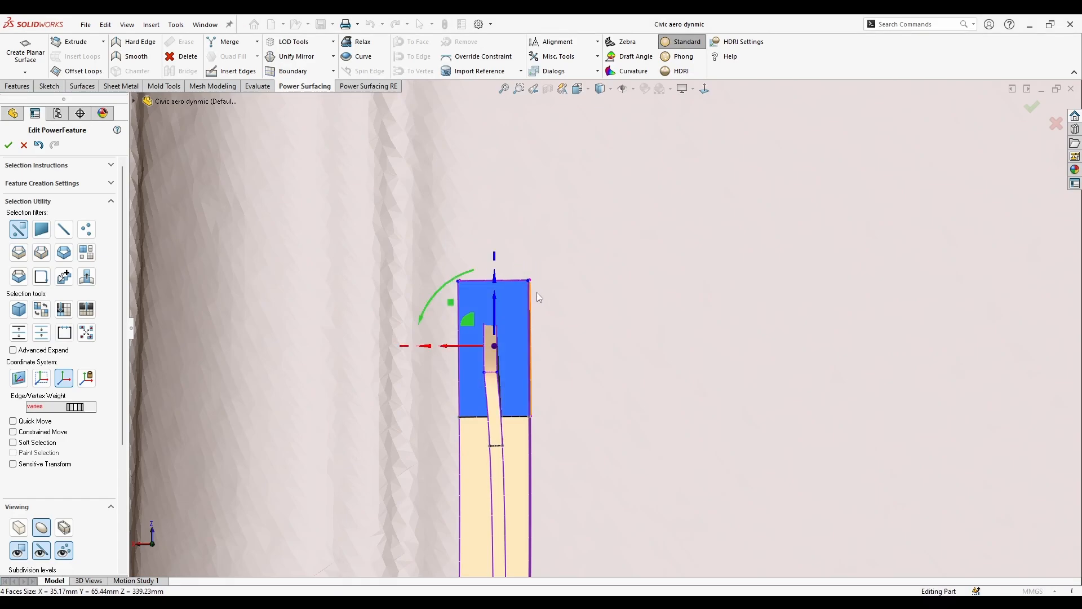
right_click(537, 292)
key(Escape)
Apply Smooth to the short vertical edge at one front corner of the base strip and set its weight to 17.
middle_drag(536, 292, 500, 300)
scroll(500, 299, down, 3)
click(553, 279)
scroll(547, 276, down, 5)
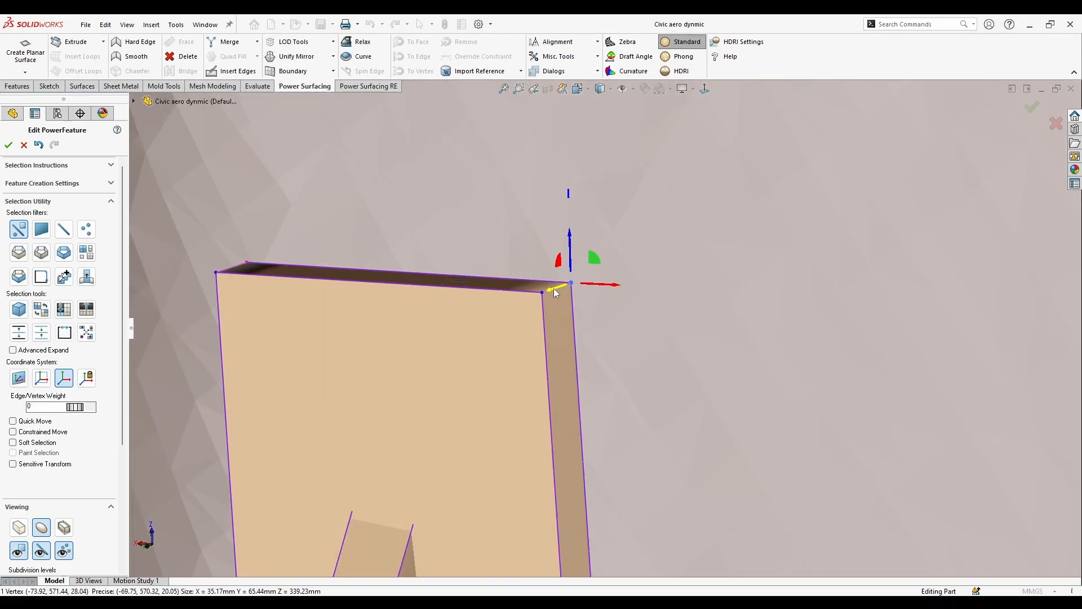
click(555, 297)
click(556, 289)
scroll(594, 333, up, 6)
middle_drag(594, 352, 652, 352)
click(139, 58)
scroll(606, 330, up, 4)
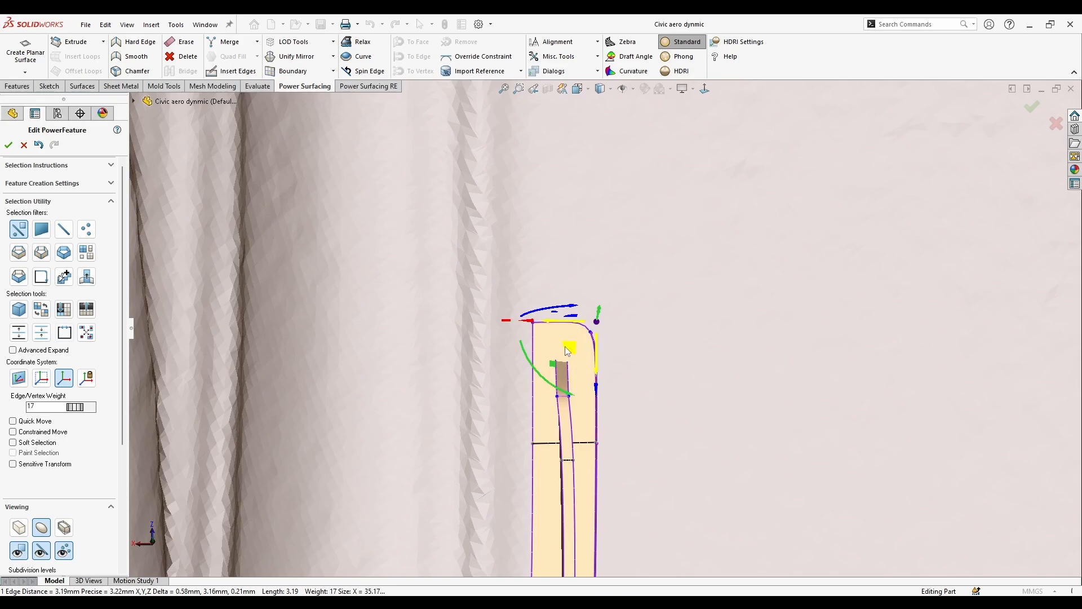
Move the base strip's smoothed corner edge inward to taper the front end, and set its weight to 24.
drag(549, 327, 536, 326)
scroll(606, 338, up, 5)
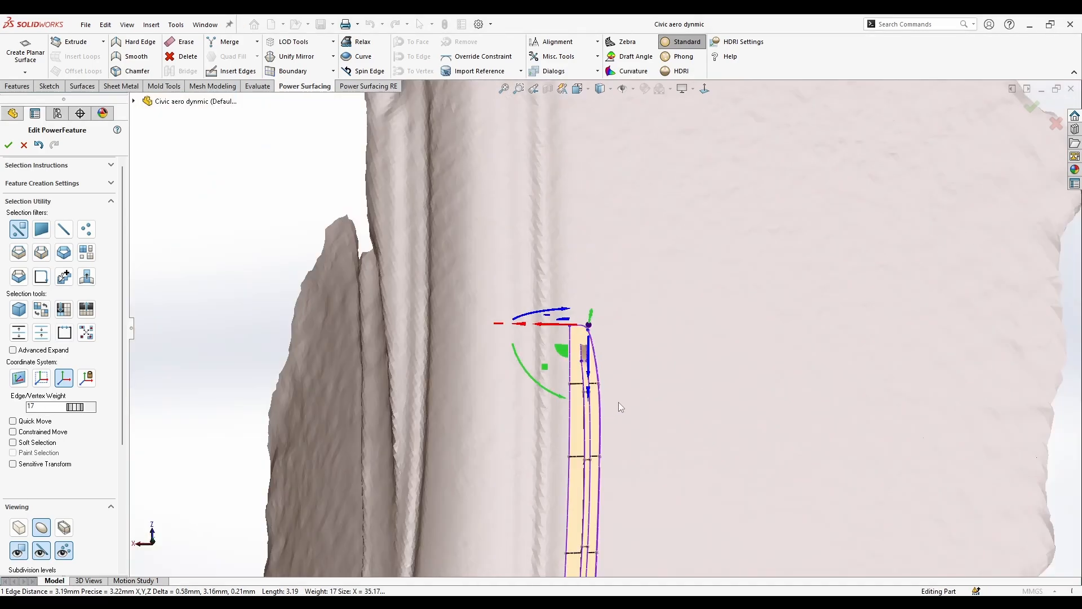
scroll(630, 342, down, 8)
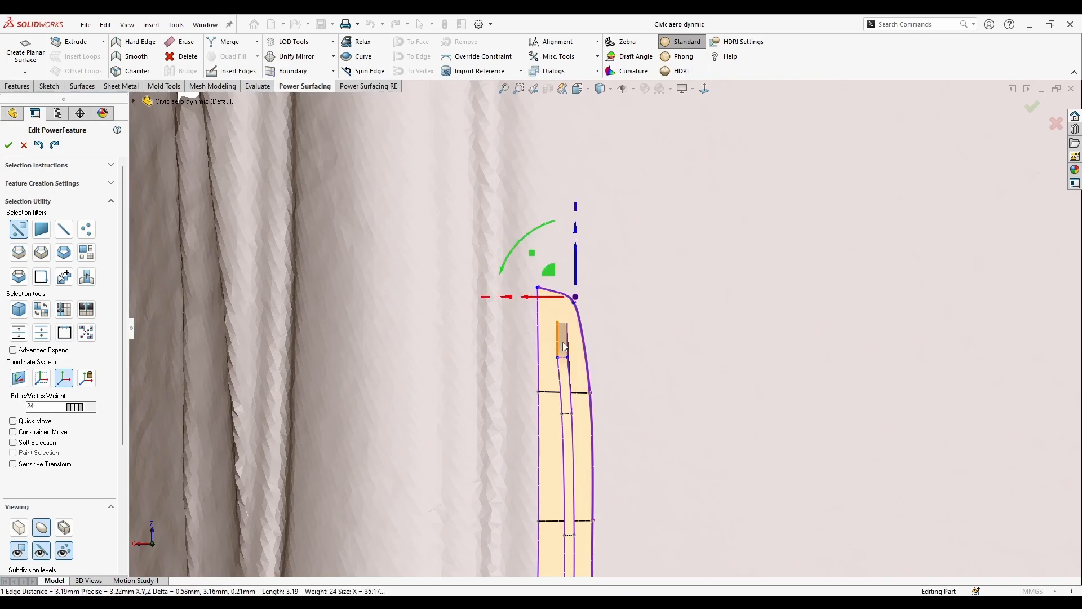
Try to move the four-edge loop around the fin behind its sloped front end.
scroll(570, 346, down, 3)
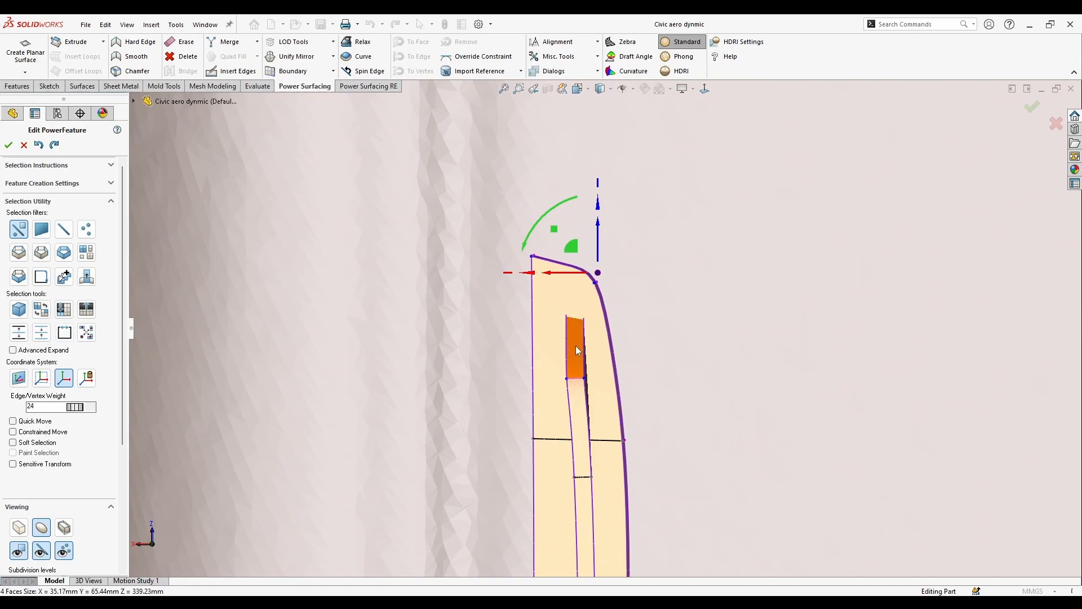
click(578, 350)
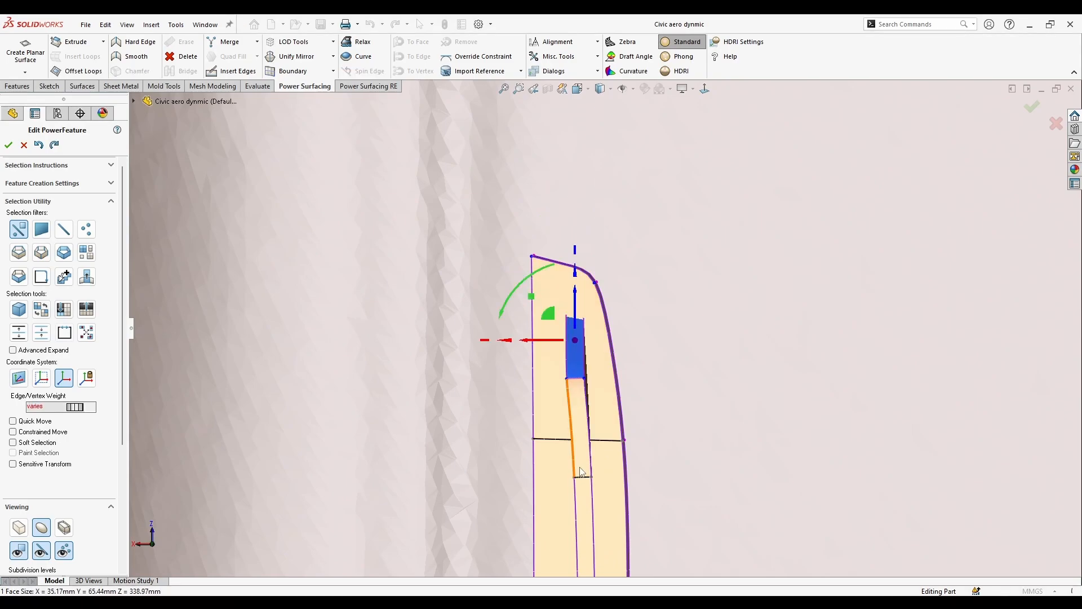
right_click(579, 471)
click(695, 454)
click(585, 476)
scroll(617, 431, up, 6)
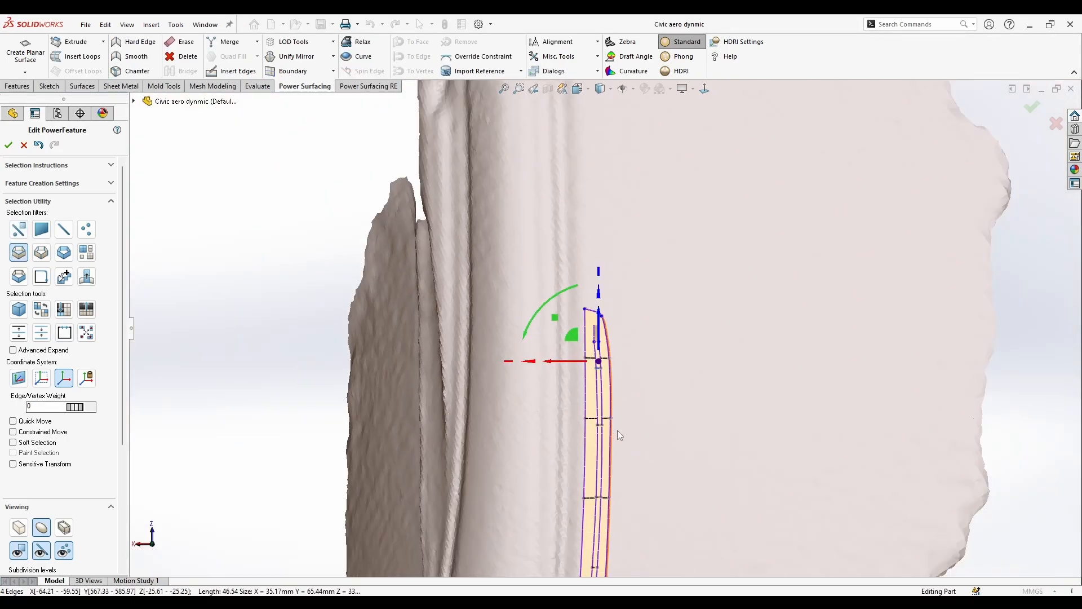
scroll(617, 431, down, 4)
drag(575, 312, 573, 338)
key(ctrl+z)
Shift the fin's short top front edge slightly sideways above the base strip.
scroll(603, 290, down, 3)
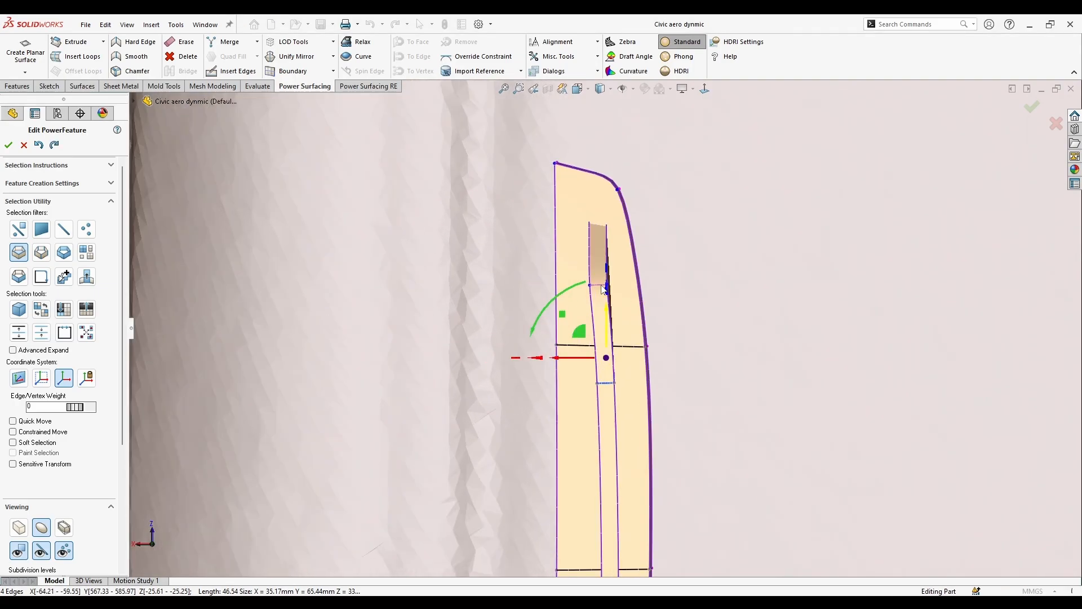
drag(601, 289, 586, 305)
scroll(584, 349, up, 4)
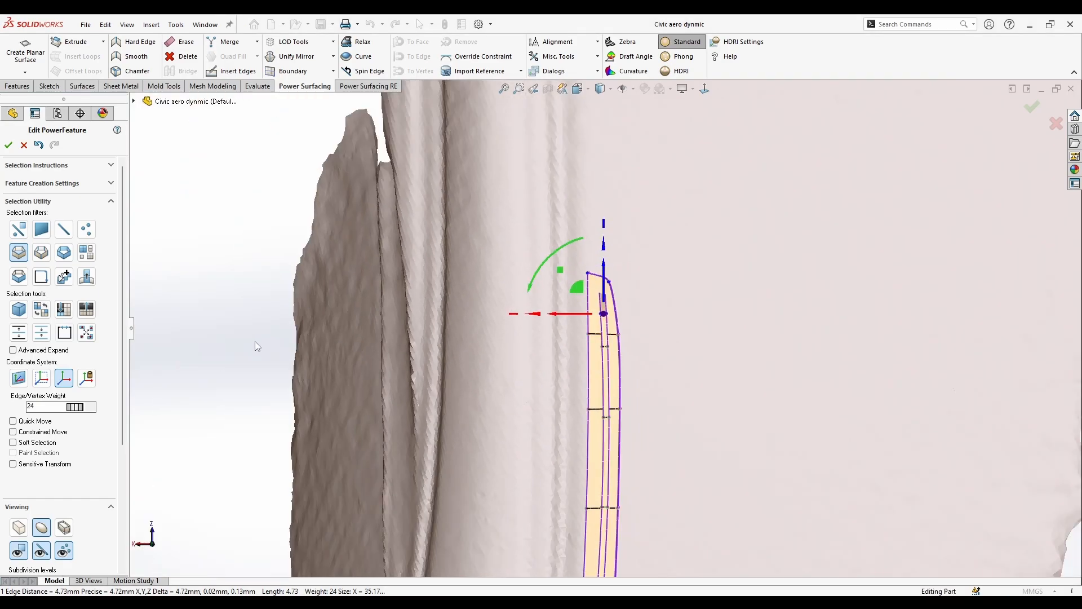
click(255, 337)
Pull the two vertices at the base strip's rounded front corner rearward to slant its front end more steeply.
scroll(258, 337, up, 4)
scroll(614, 329, down, 4)
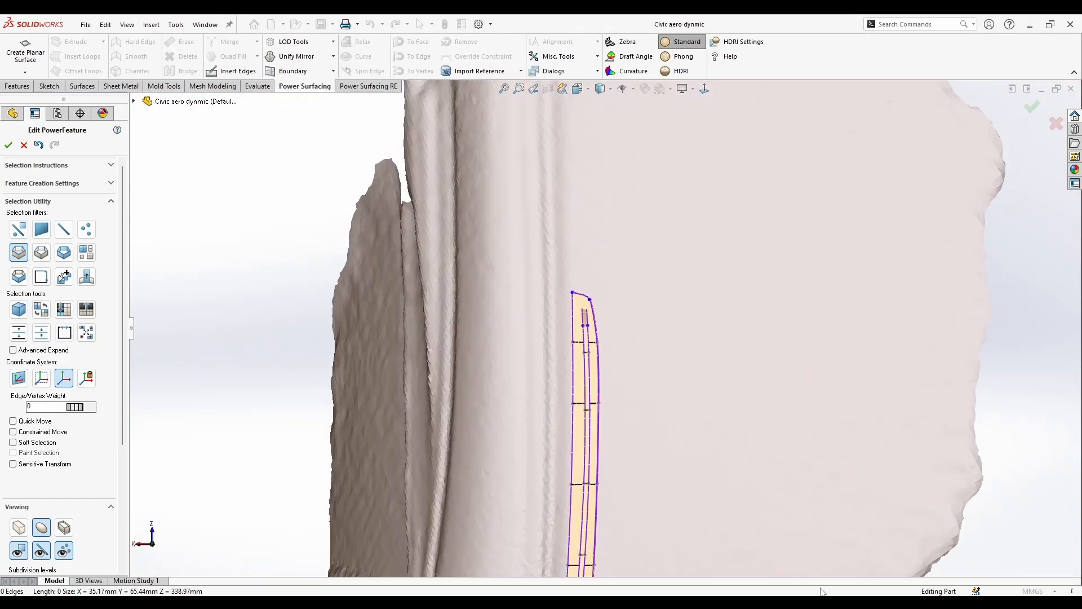
scroll(594, 300, down, 3)
double_click(586, 313)
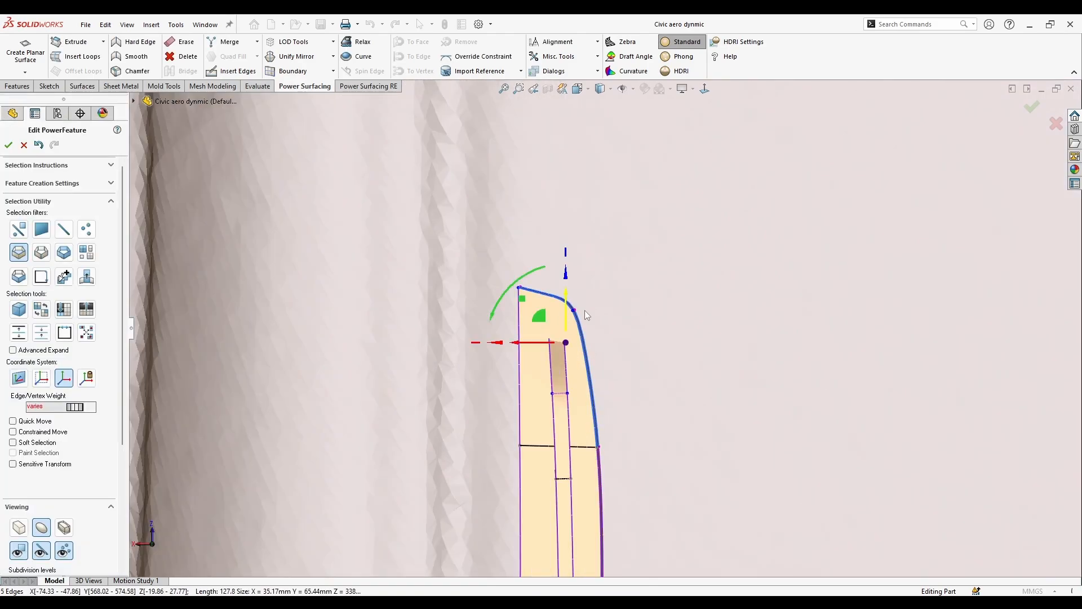
drag(602, 297, 572, 326)
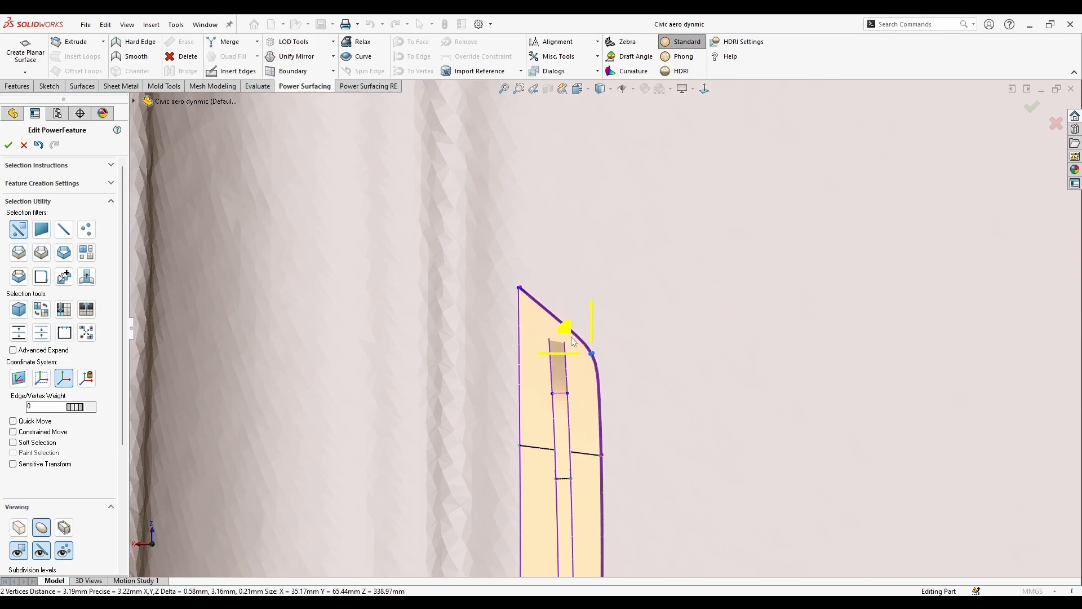
scroll(576, 413, up, 6)
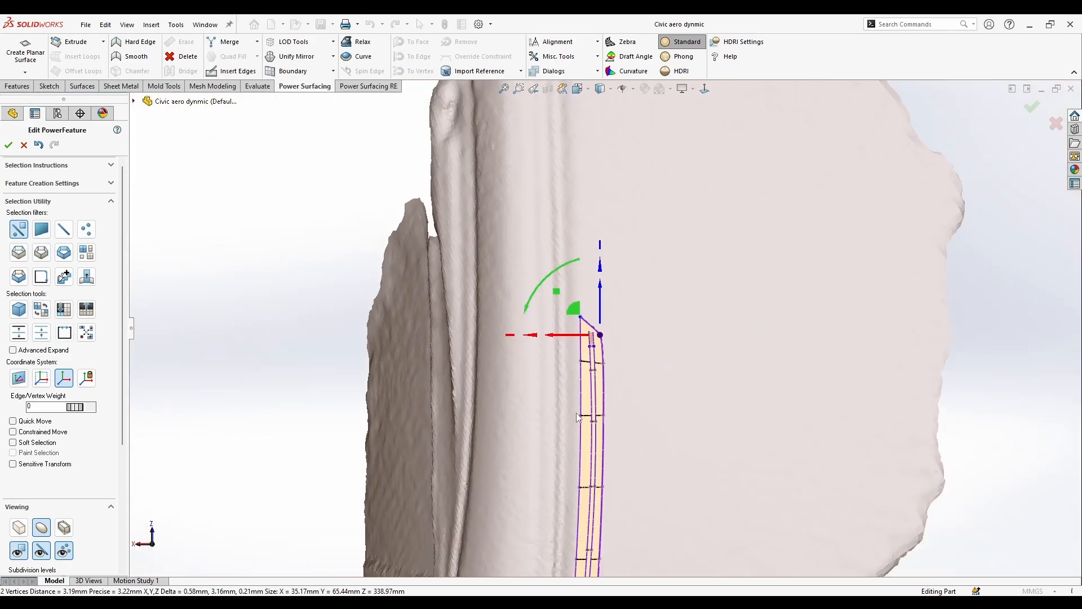
click(348, 410)
scroll(615, 333, down, 7)
scroll(514, 346, up, 8)
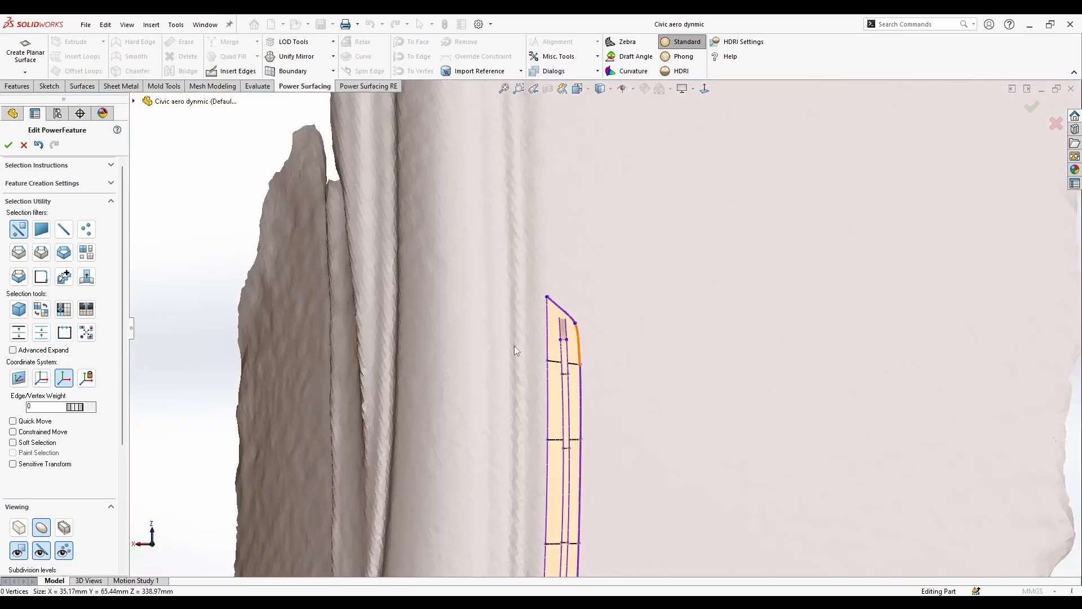
middle_drag(583, 375, 512, 307)
scroll(595, 335, down, 5)
scroll(580, 317, down, 5)
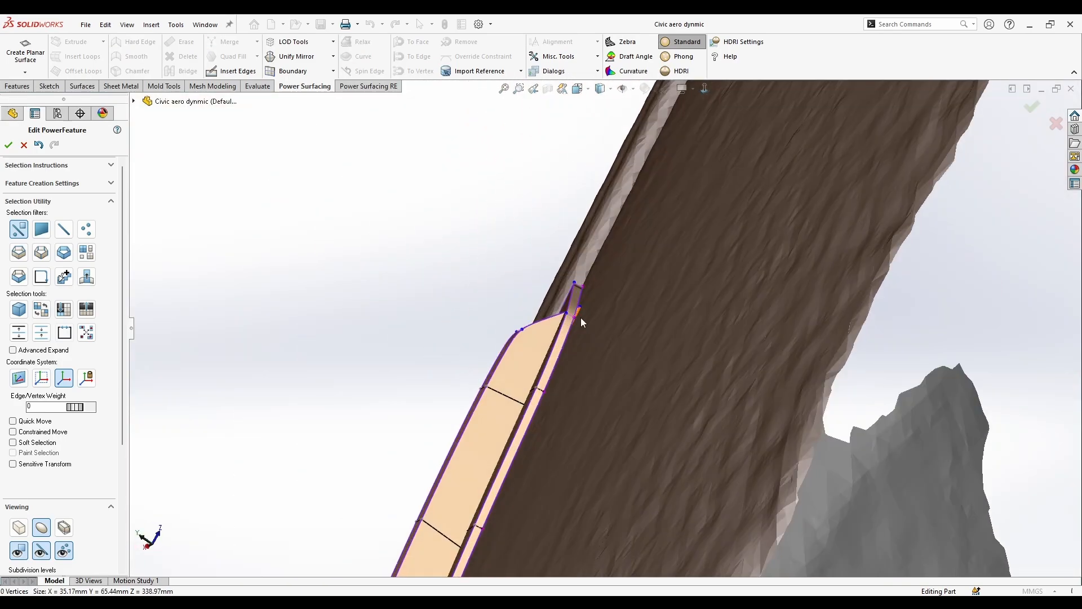
Shift the short edges at the top and foot of the fin's sloped front end slightly sideways above the base strip.
click(542, 315)
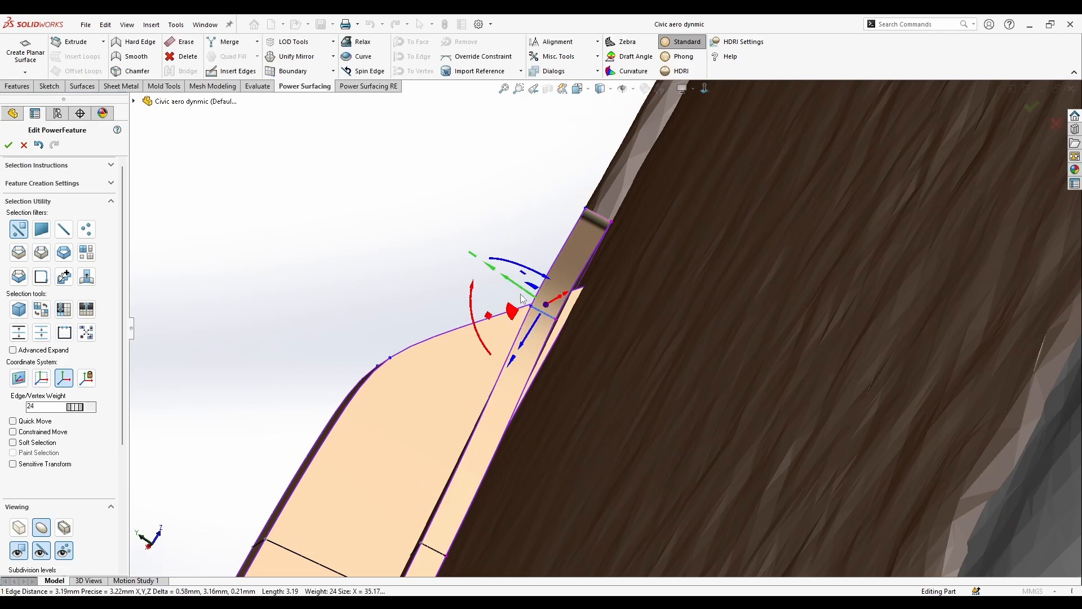
drag(539, 311, 531, 308)
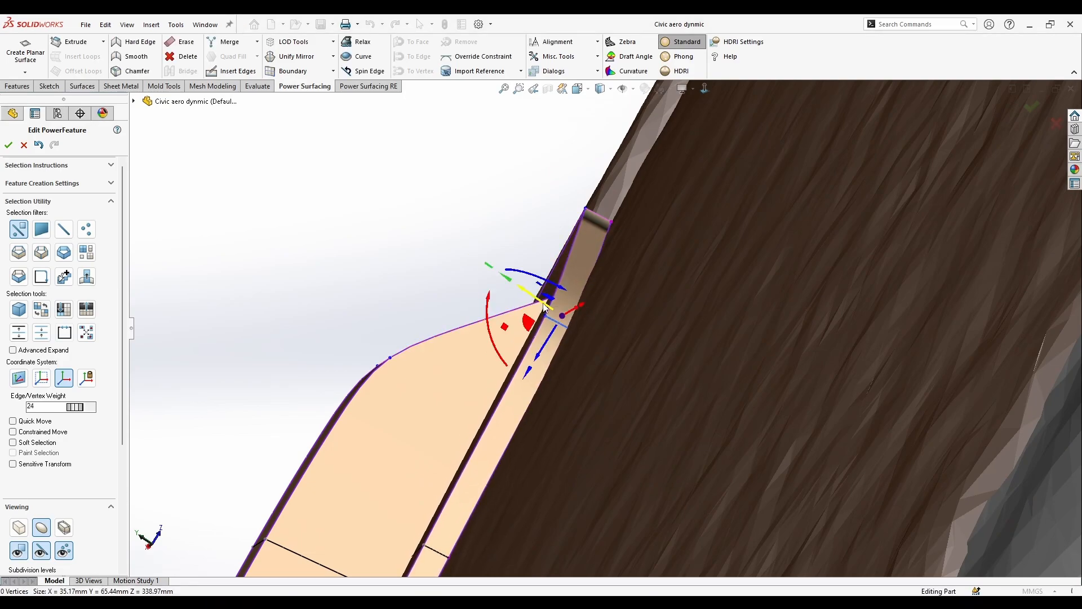
middle_drag(586, 225, 614, 220)
drag(584, 202, 581, 194)
middle_drag(562, 209, 958, 434)
scroll(23, 516, down, 3)
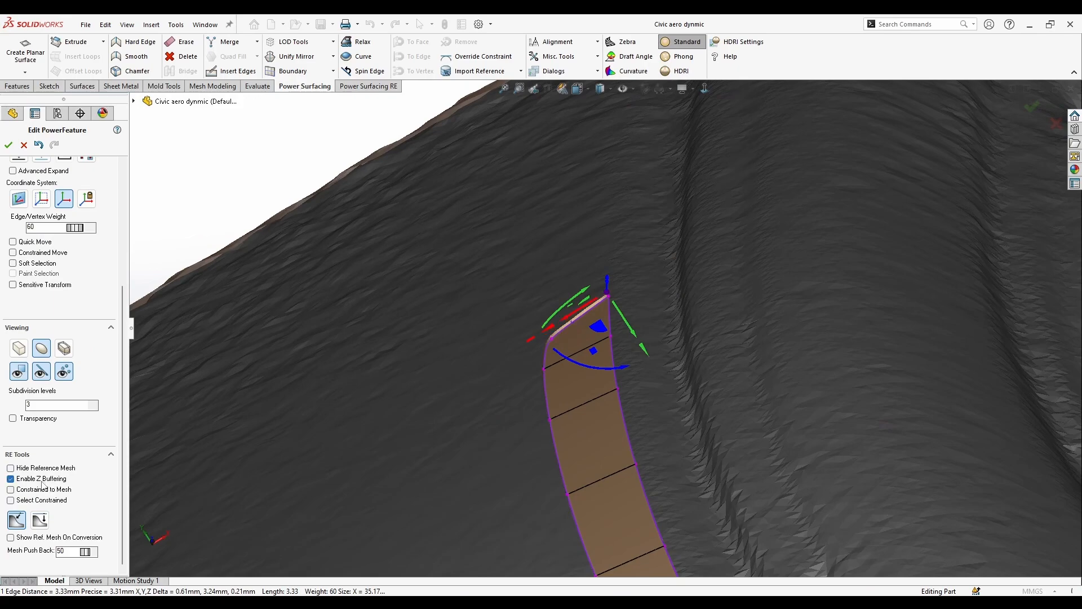
Nudge the short edge at the fin's front foot sideways to line its tip up with the fin's curve.
middle_drag(383, 428, 614, 307)
scroll(542, 375, down, 2)
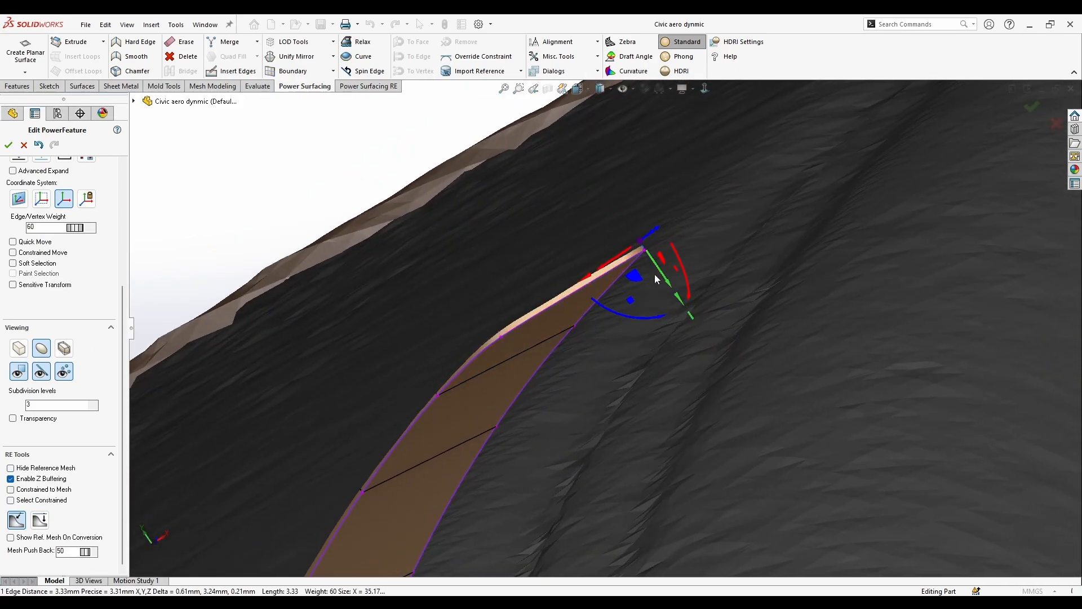
drag(654, 274, 661, 275)
scroll(496, 333, down, 2)
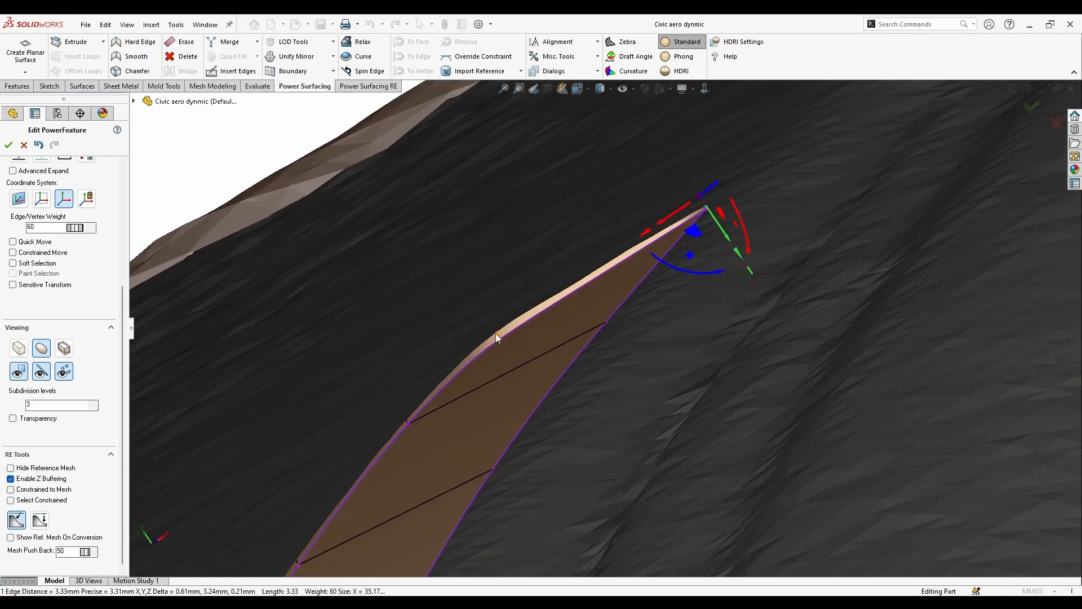
Nudge the fin's short top front edge to smooth the side curve towards the front tip, and clear the selection.
click(497, 334)
drag(511, 369, 512, 366)
scroll(553, 334, down, 3)
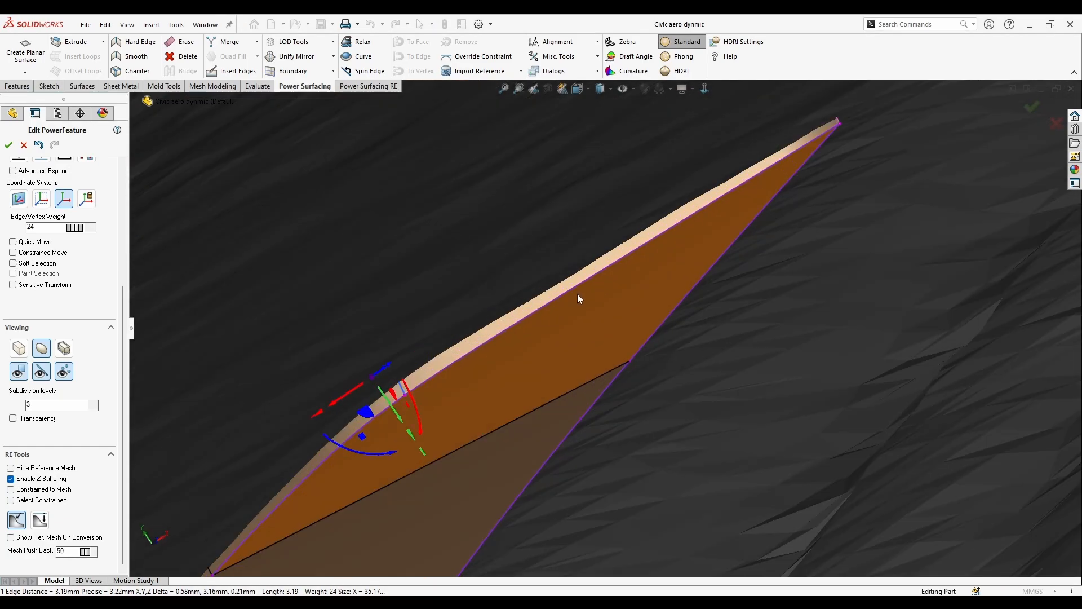
click(573, 295)
click(574, 297)
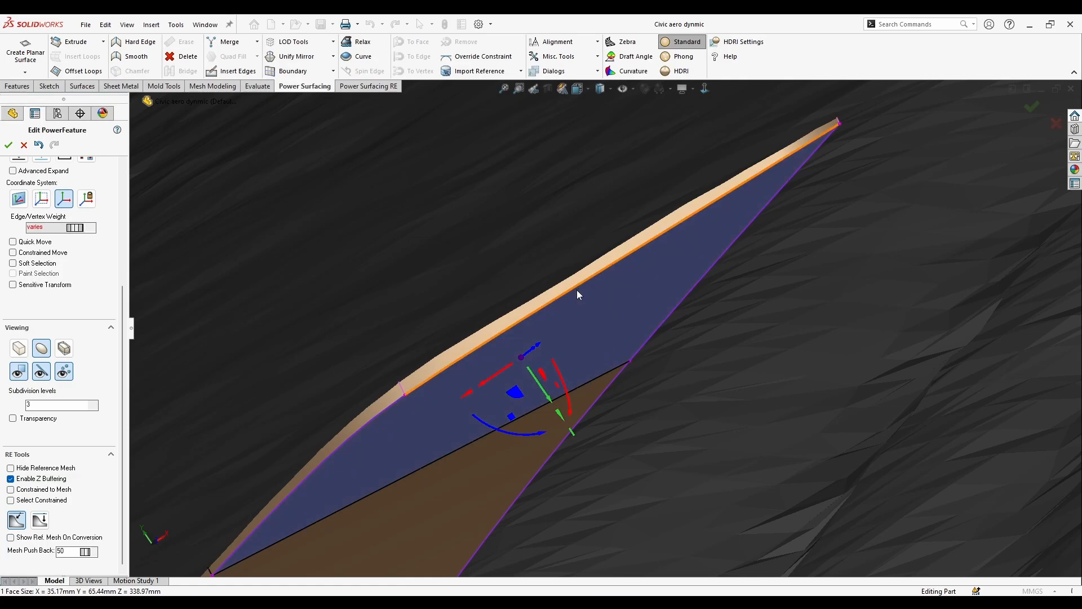
click(576, 300)
drag(577, 306, 575, 301)
scroll(576, 395, up, 6)
click(618, 439)
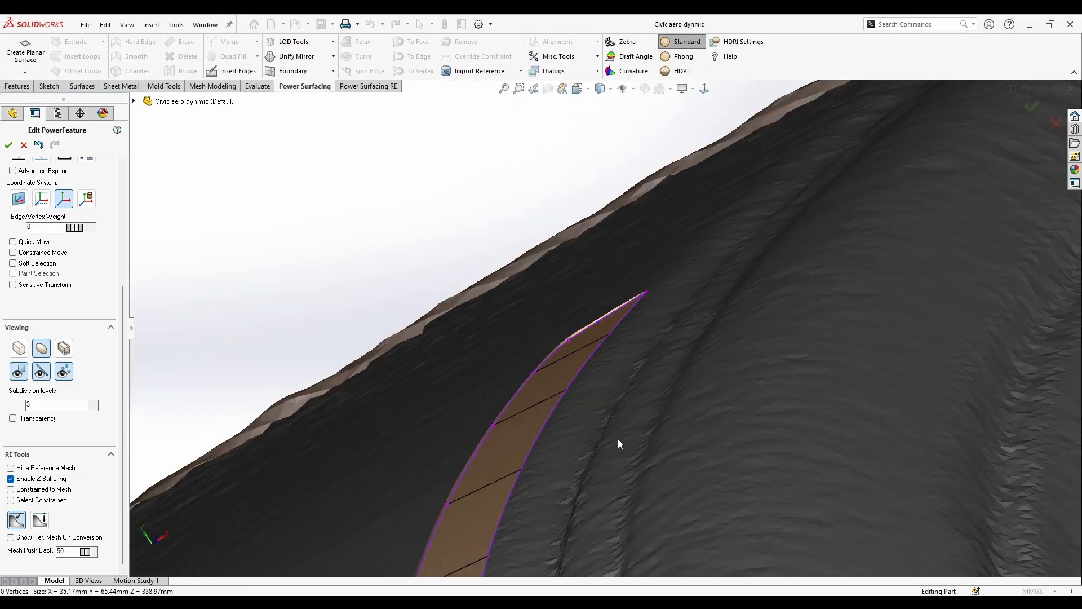
Examine the fin and base strip against the roof mesh from the front, the side and above.
middle_drag(618, 438, 599, 430)
scroll(599, 430, up, 3)
middle_drag(571, 498, 512, 413)
scroll(824, 501, down, 5)
scroll(733, 475, up, 10)
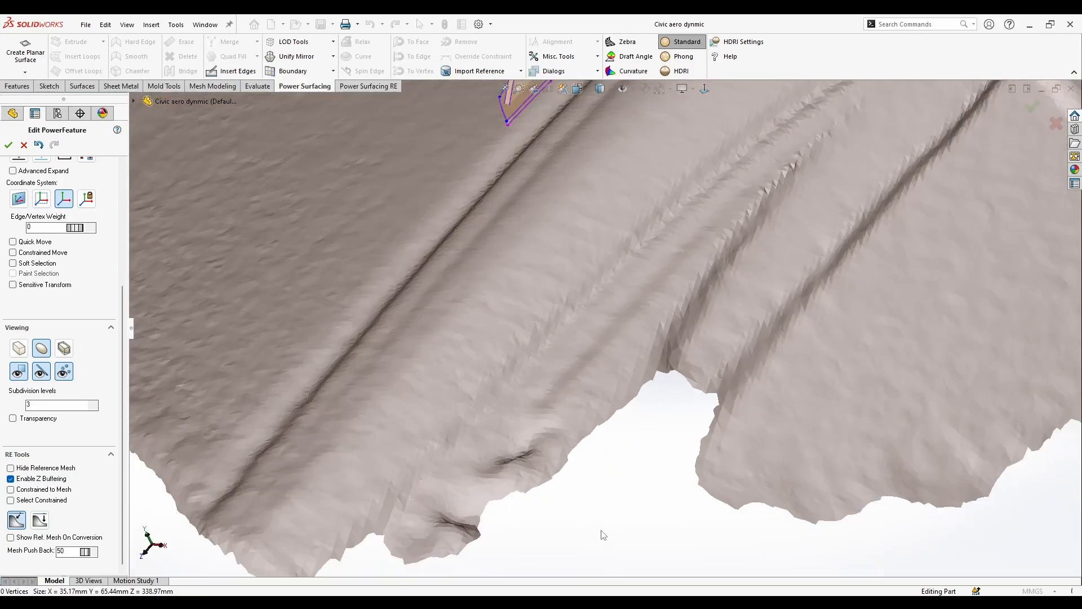
middle_drag(644, 349, 592, 220)
scroll(631, 337, down, 4)
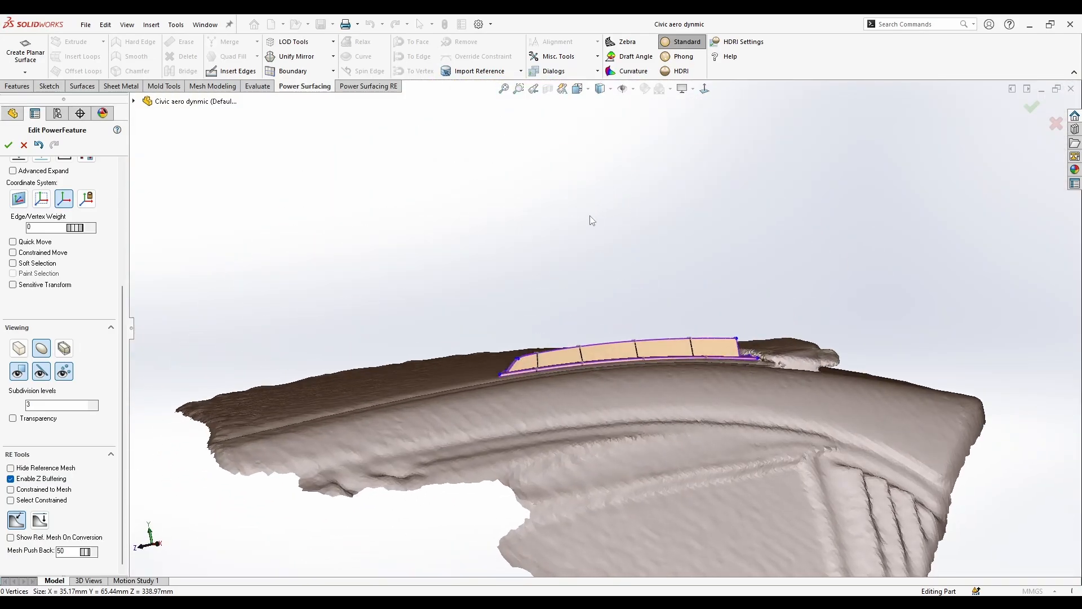
middle_drag(669, 338, 495, 296)
scroll(670, 387, down, 4)
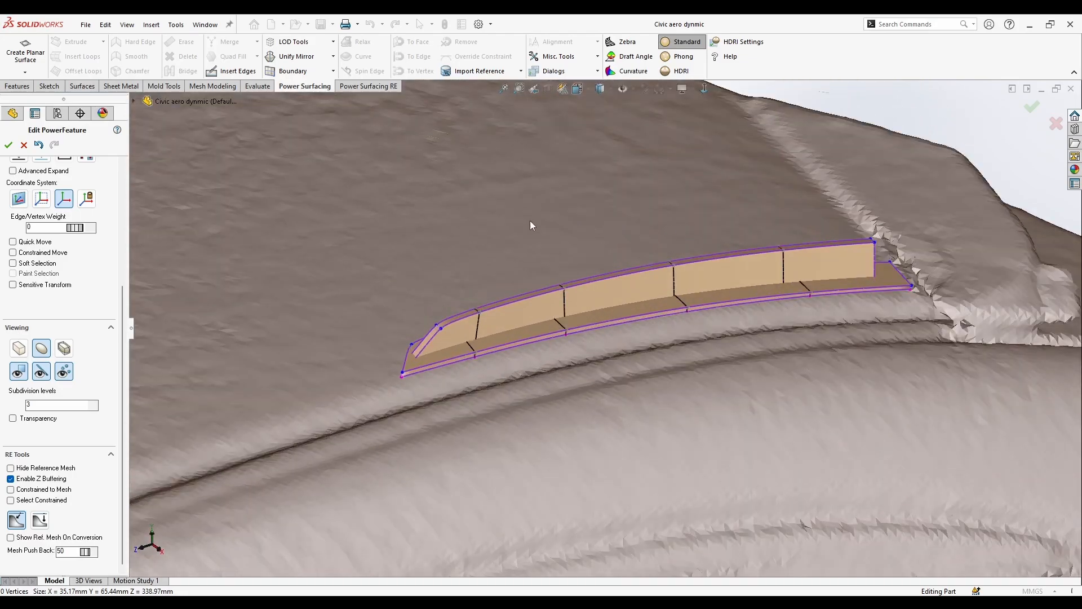
middle_drag(530, 225, 309, 191)
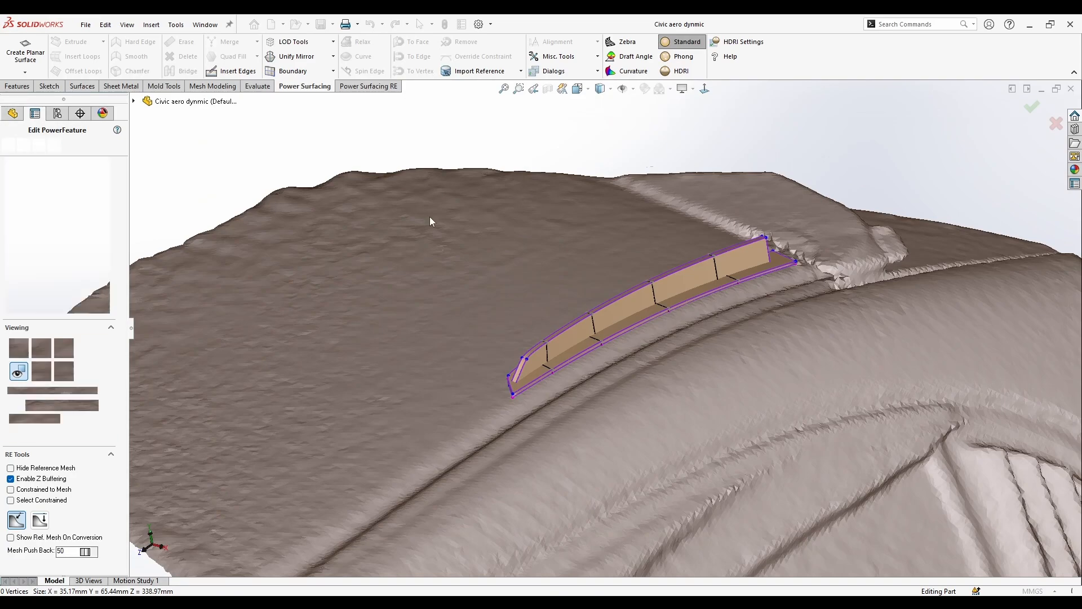
Accept the Power Surfacing edit and combine the fin and base strip into one solid body using Add.
click(1032, 107)
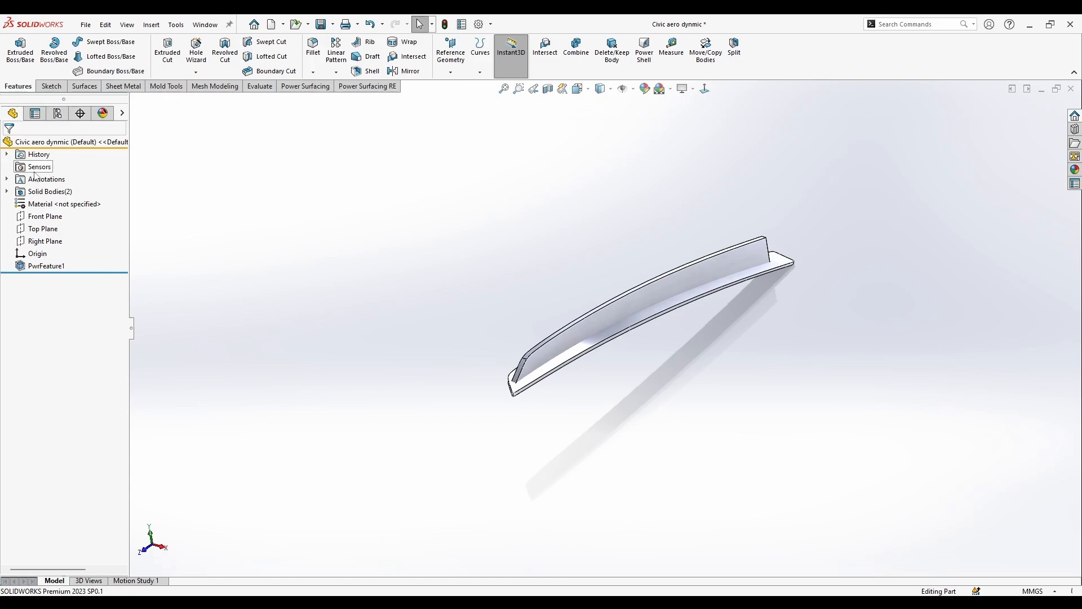
middle_drag(655, 297, 683, 239)
scroll(648, 301, down, 4)
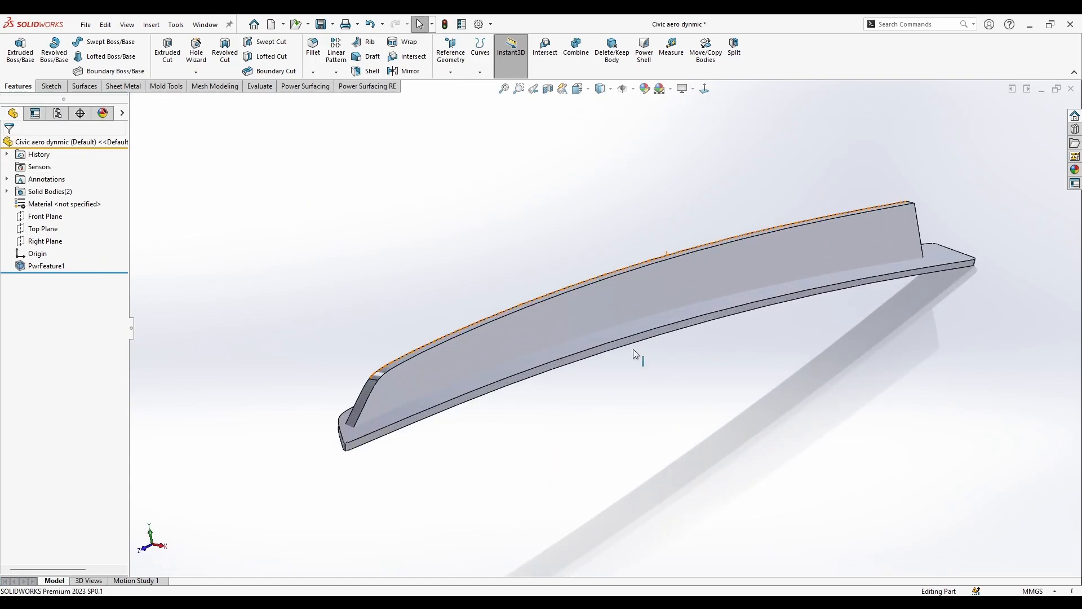
middle_drag(633, 349, 629, 360)
click(573, 70)
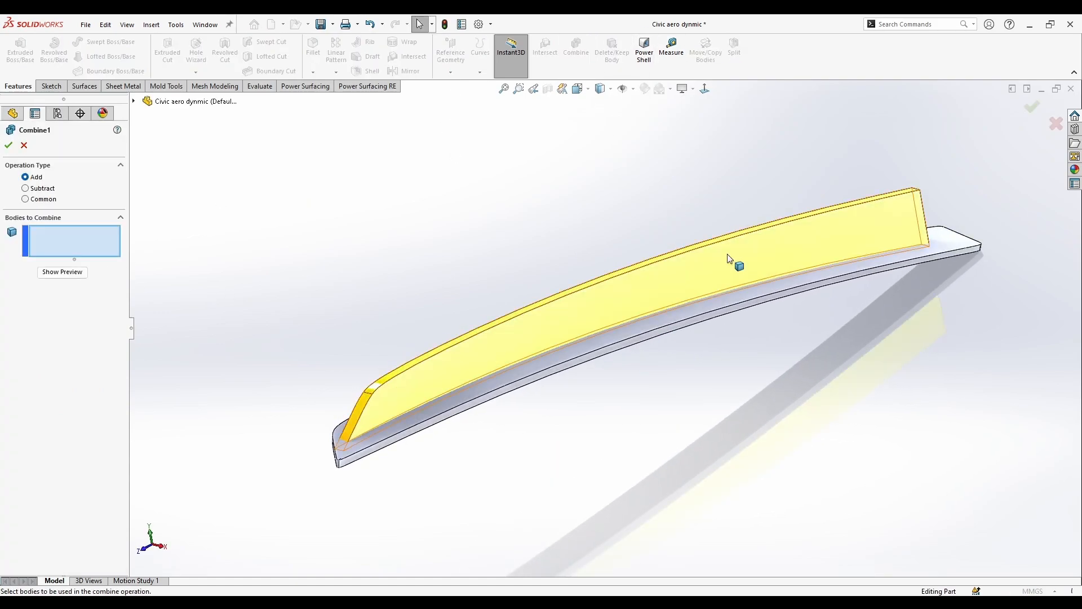
click(714, 309)
click(9, 147)
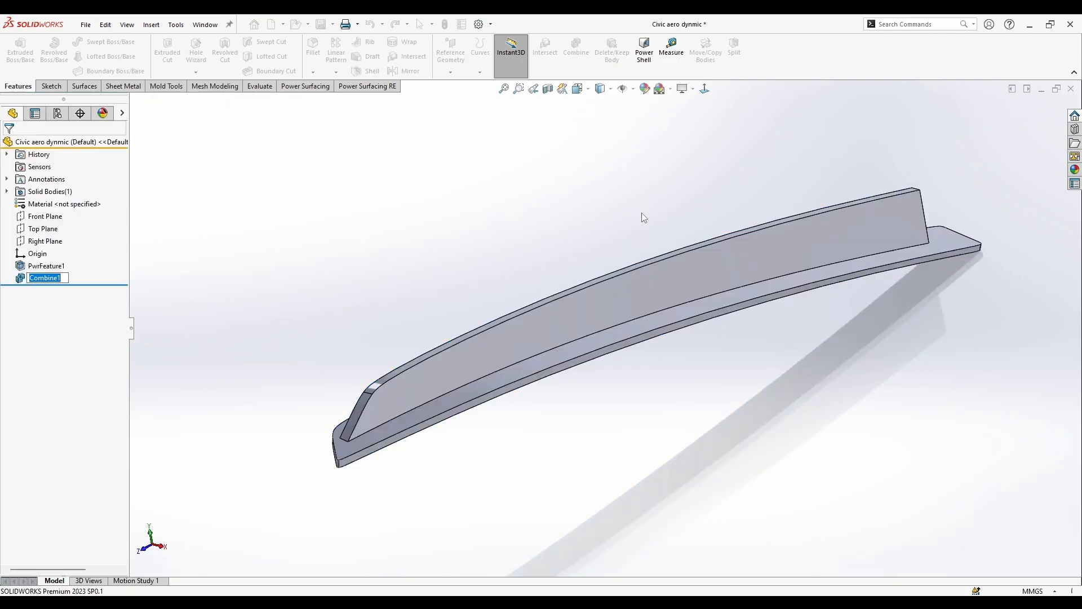
Check the Porsche 911 GT3 RS reference photo and round the fin's upper rear corner with a 5 mm fillet.
middle_drag(643, 217, 685, 254)
scroll(773, 231, down, 2)
scroll(910, 323, down, 3)
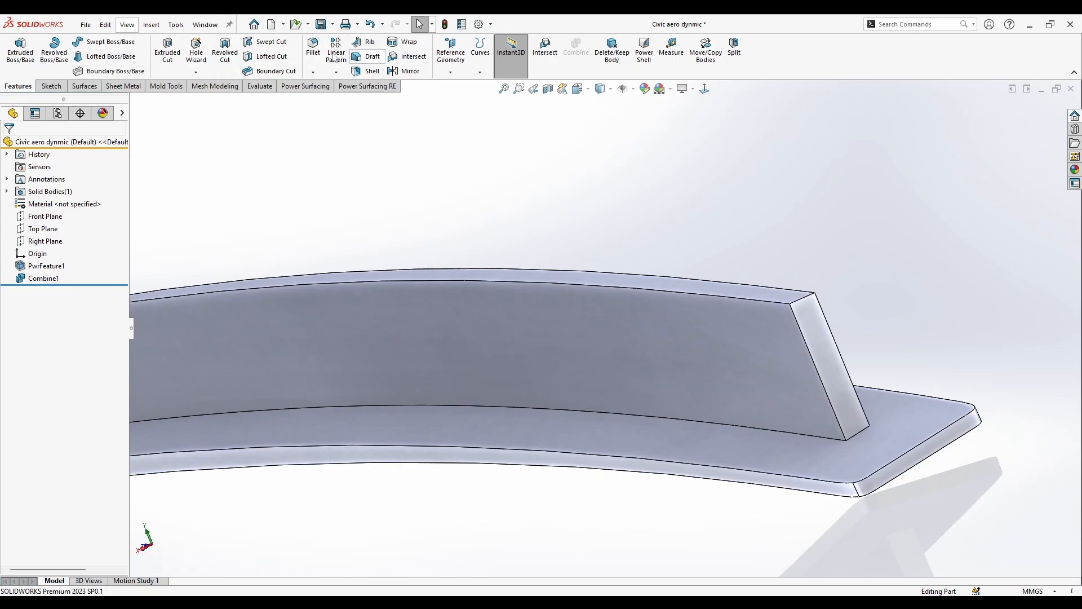
click(327, 62)
key(Escape)
click(800, 300)
middle_drag(668, 306, 730, 261)
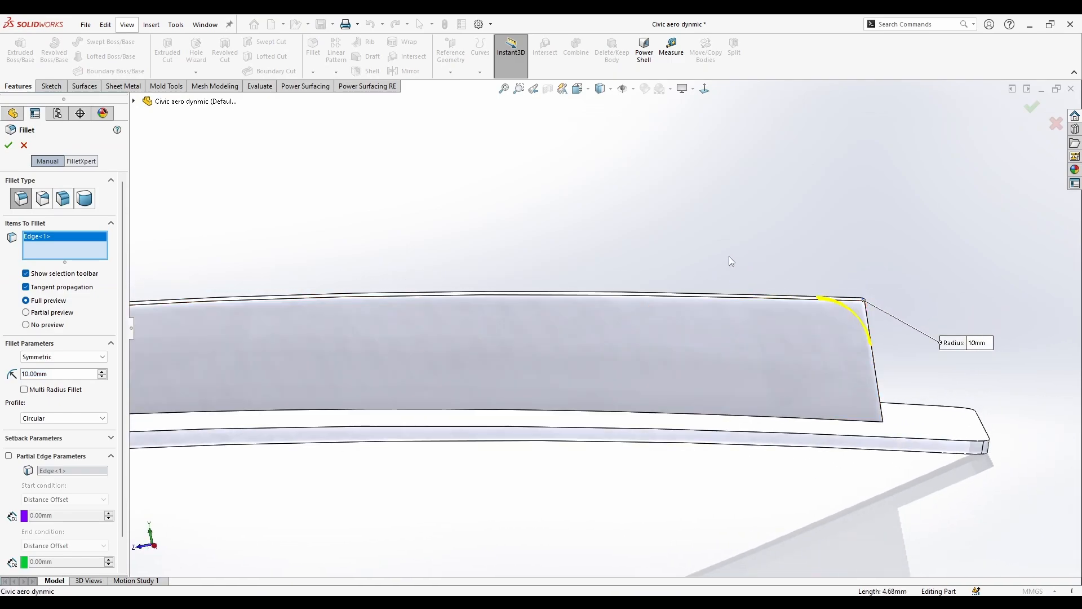
key(alt+Tab)
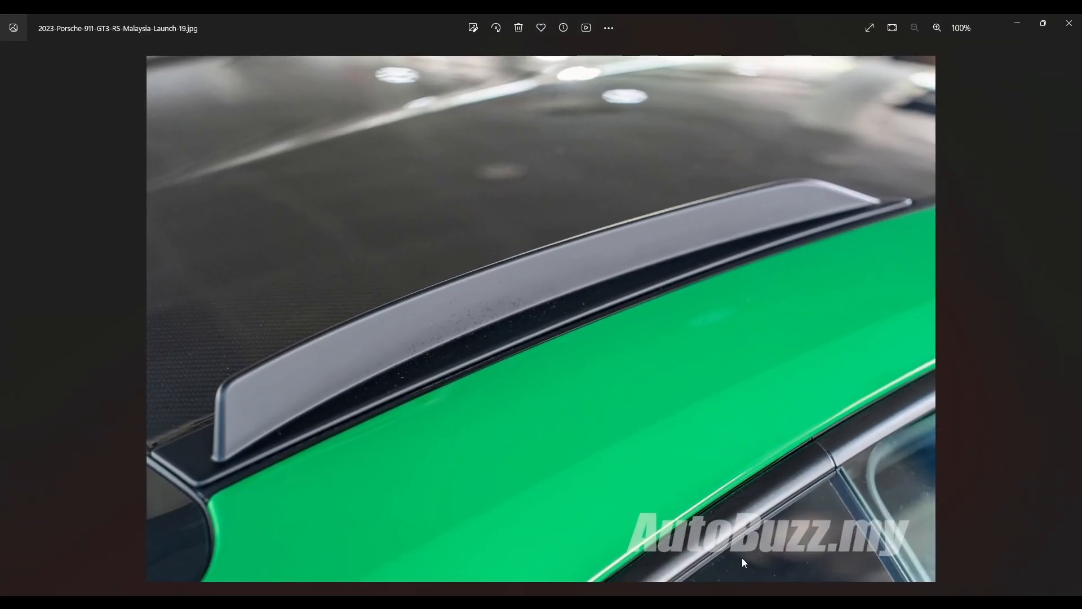
key(alt+Tab)
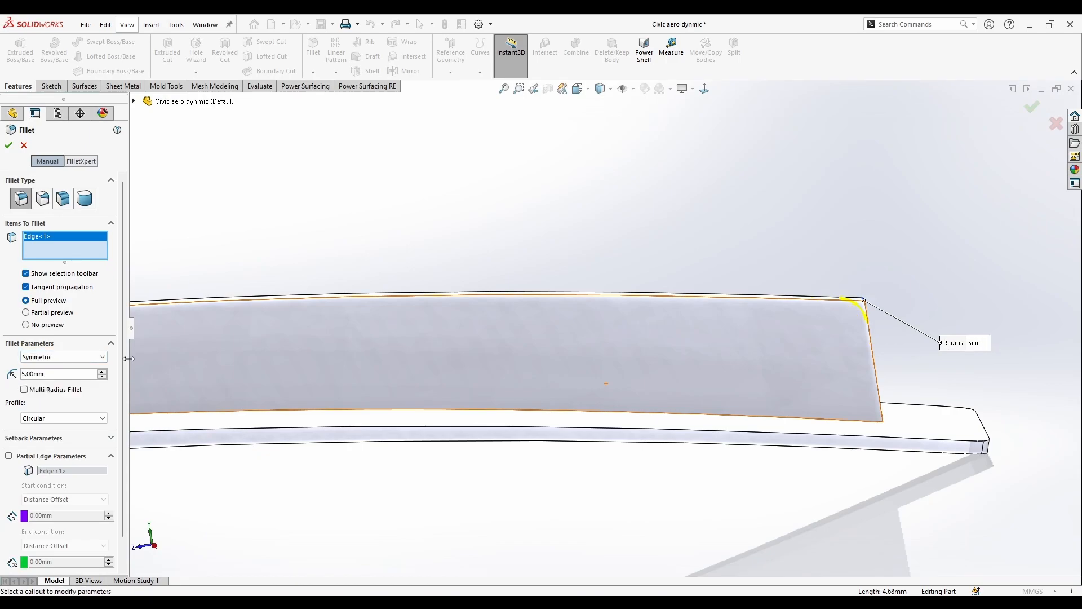
key(Return)
scroll(553, 259, up, 6)
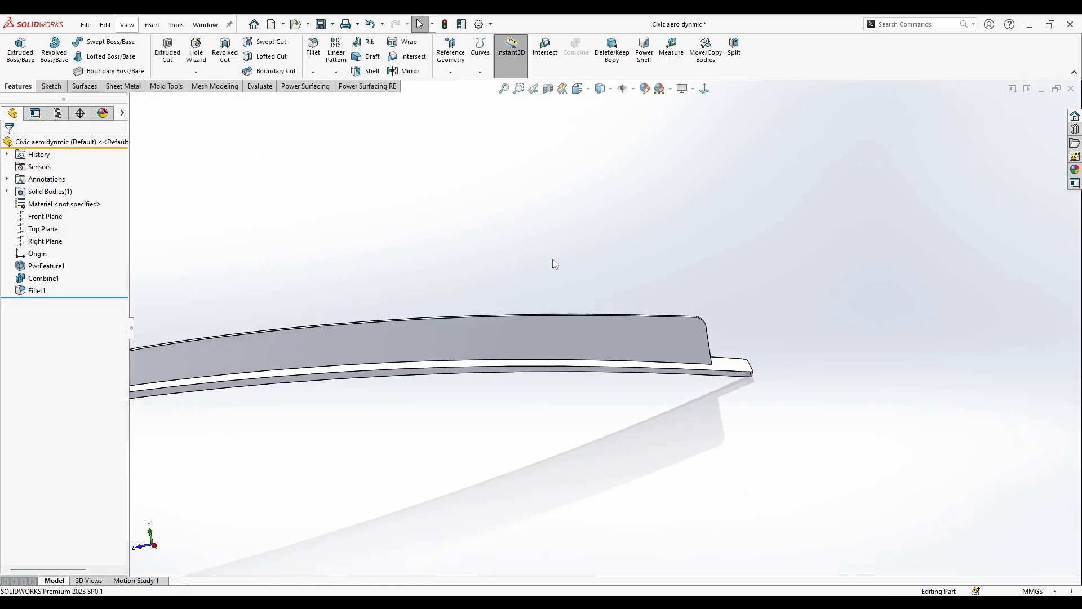
middle_drag(515, 255, 667, 387)
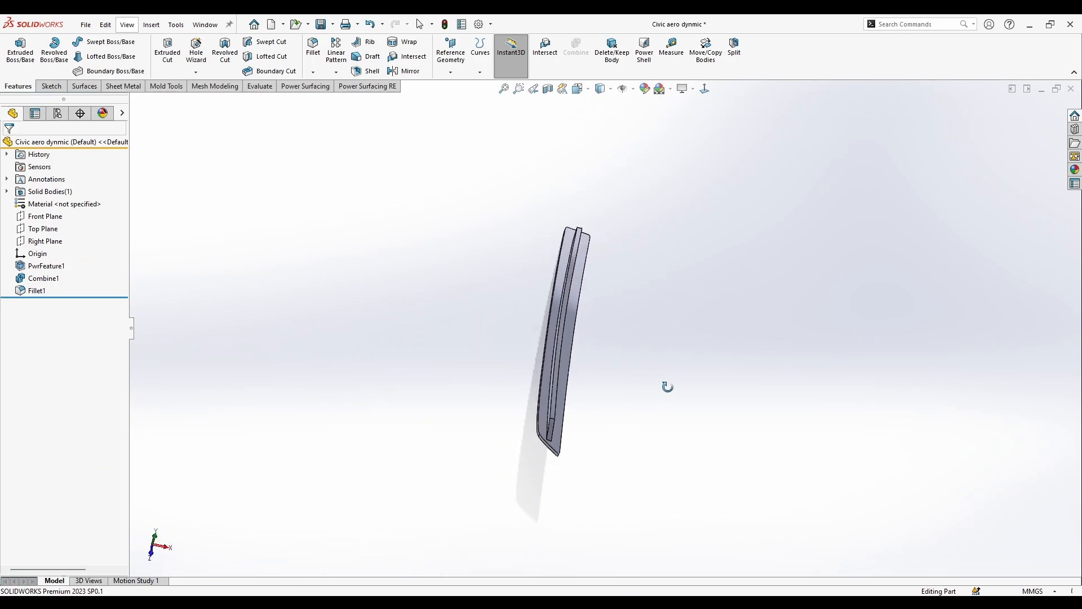
scroll(556, 402, down, 6)
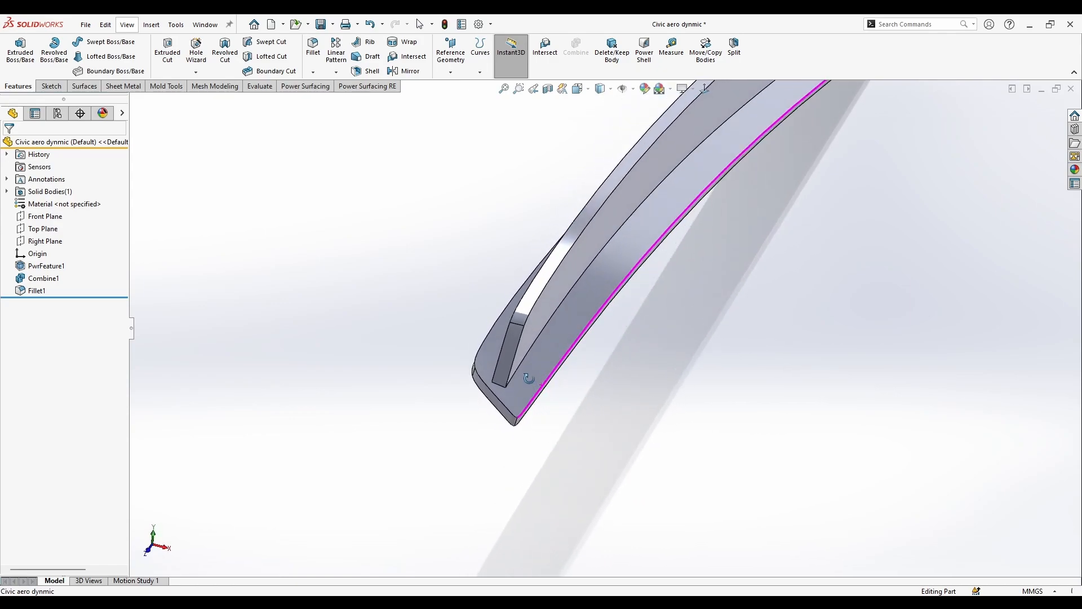
click(579, 279)
middle_drag(519, 343, 513, 385)
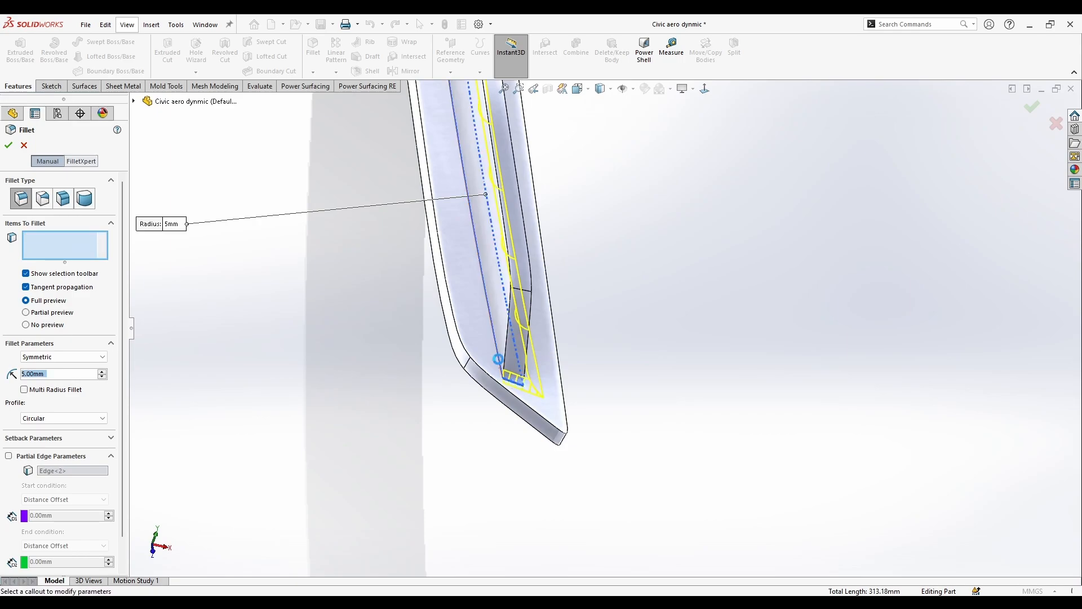
click(499, 361)
middle_drag(499, 357, 650, 249)
scroll(652, 231, down, 2)
click(652, 226)
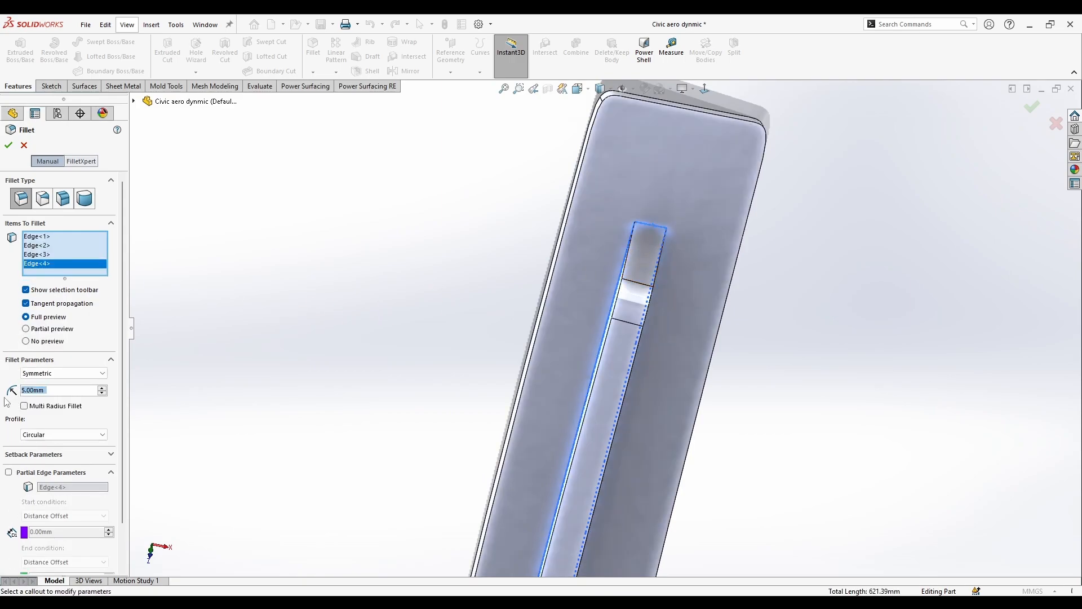
middle_drag(571, 326, 552, 215)
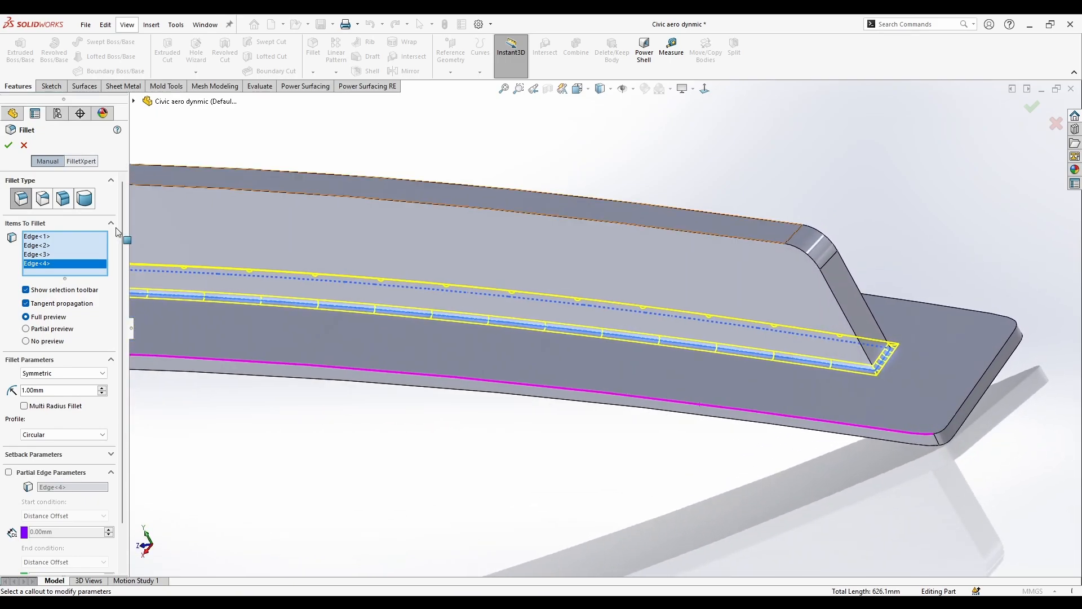
click(24, 146)
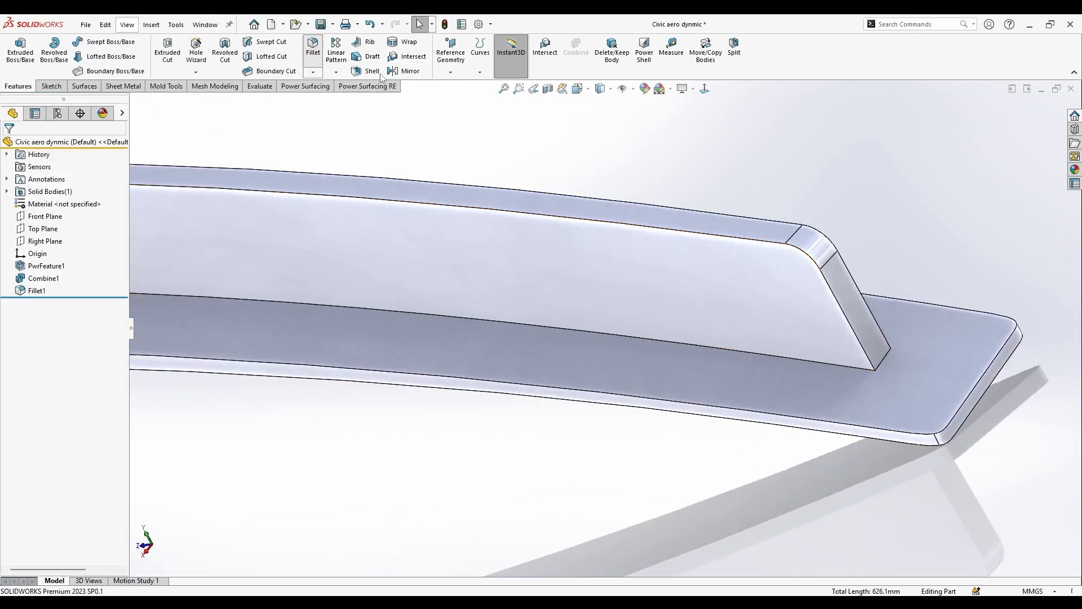
Fillet both long upper side edges of the fin, including its front and rear ends, with a 2 mm radius.
key(Return)
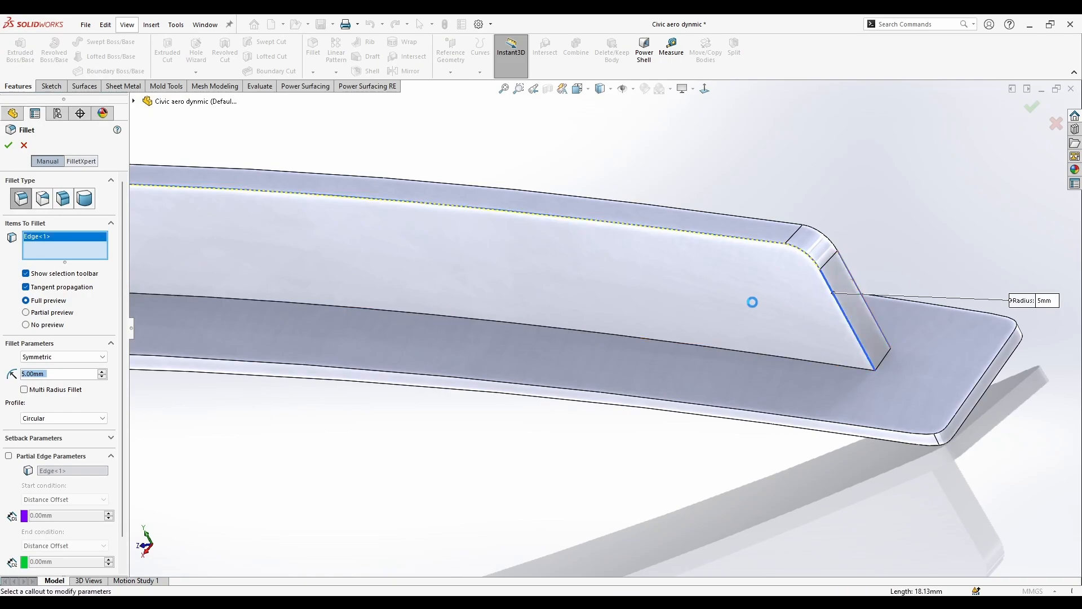
key(Return)
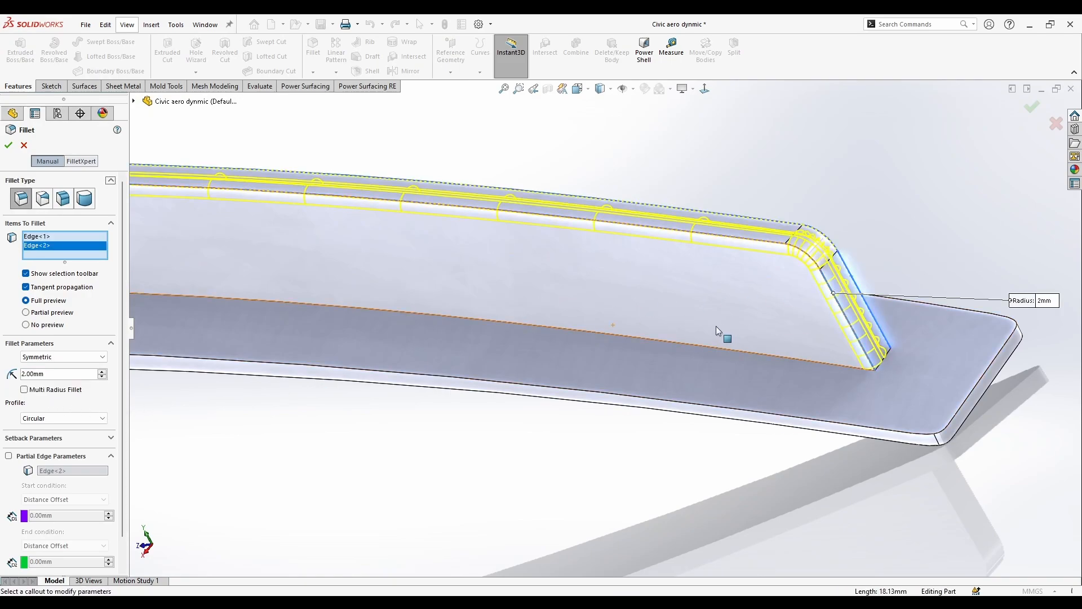
middle_drag(315, 309, 474, 348)
scroll(474, 349, up, 1)
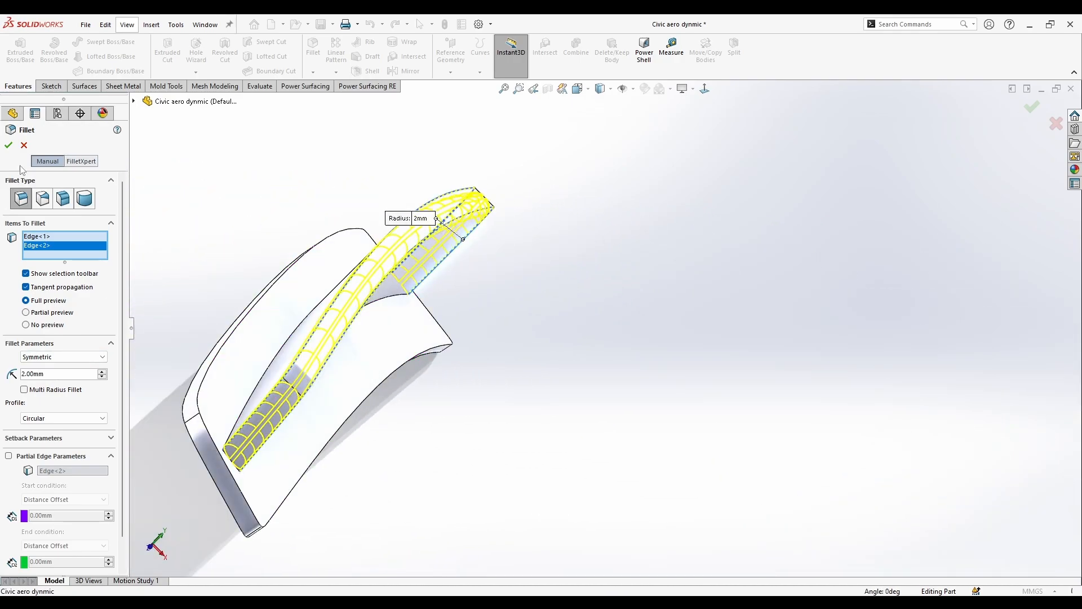
key(Return)
Apply a black plastic appearance to the whole fin model.
middle_drag(374, 403, 282, 381)
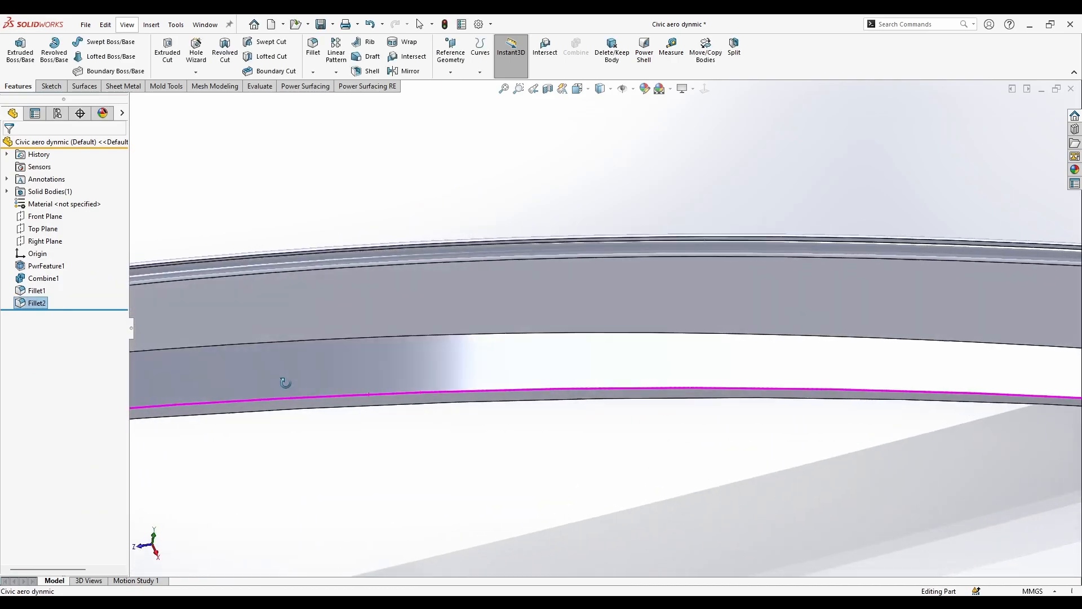
scroll(614, 338, up, 4)
middle_drag(614, 338, 457, 364)
scroll(410, 365, down, 1)
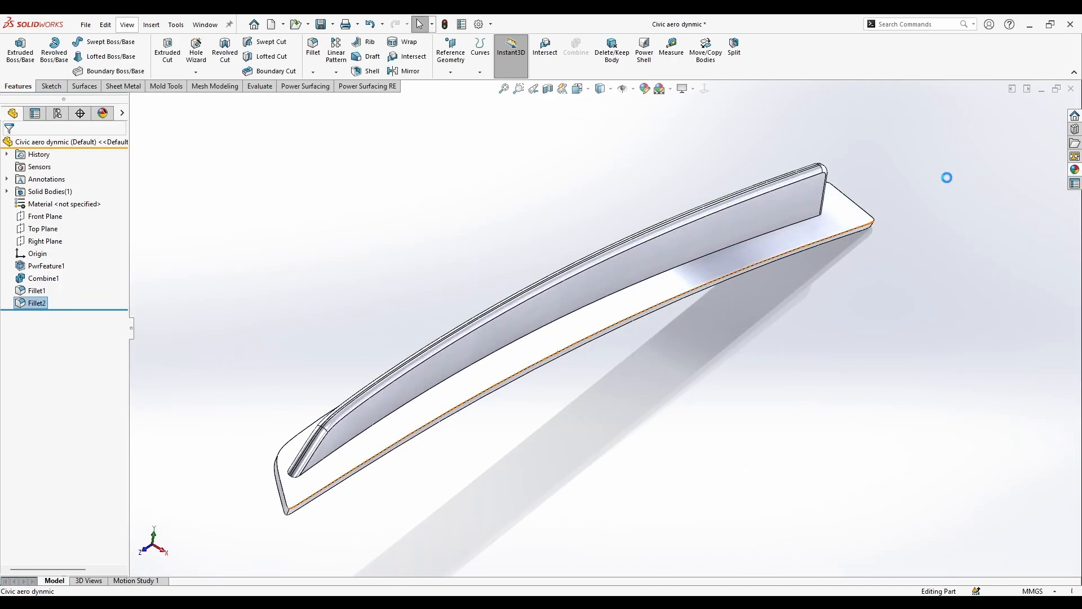
click(952, 135)
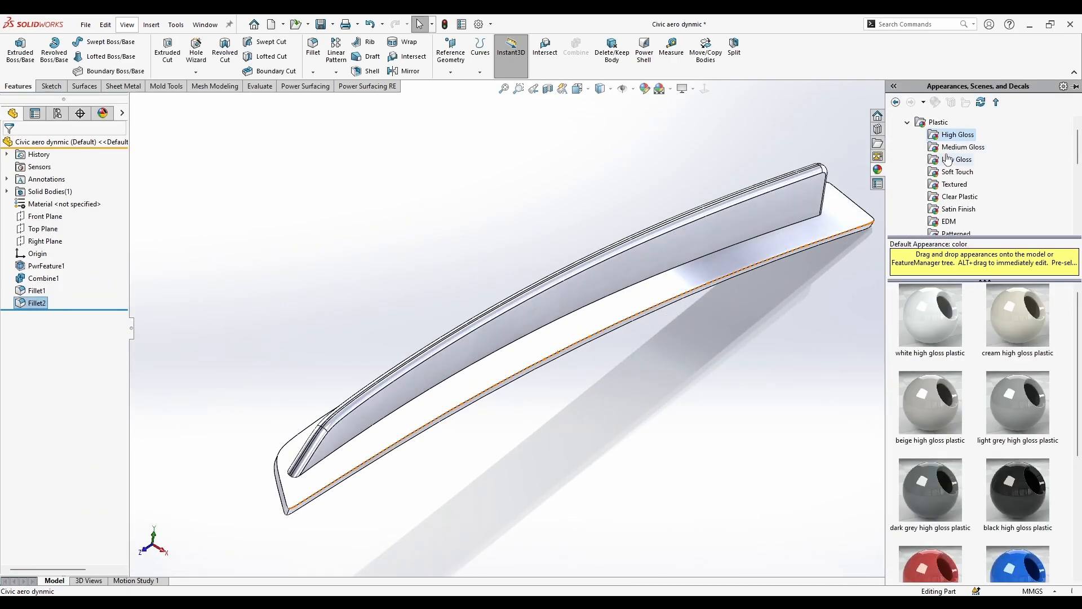
drag(952, 340, 793, 186)
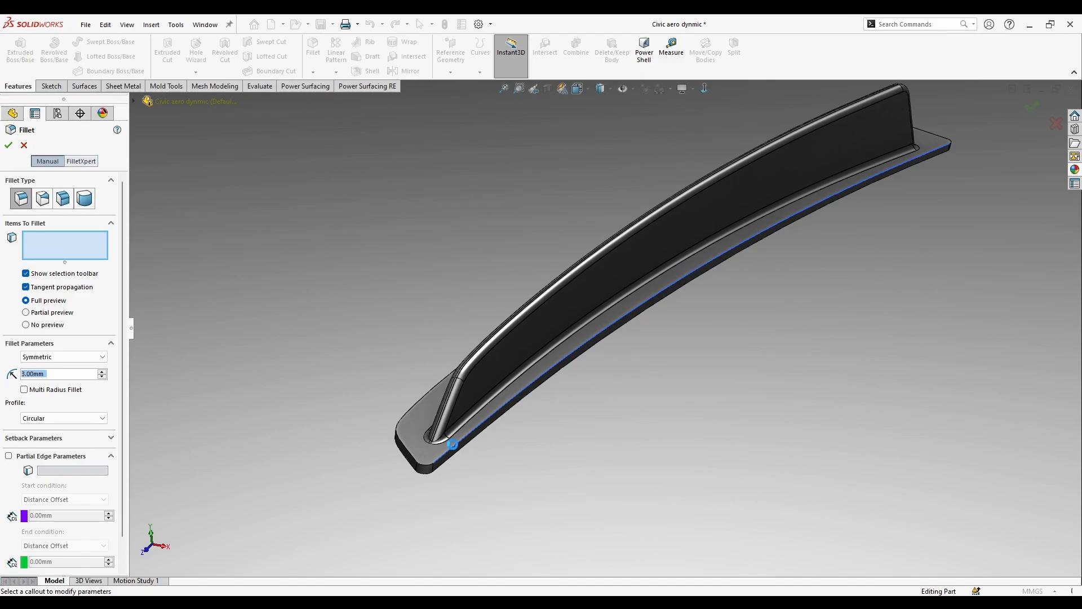
Fillet the upper outer edge around the fin's base strip with a 2 mm radius.
click(452, 448)
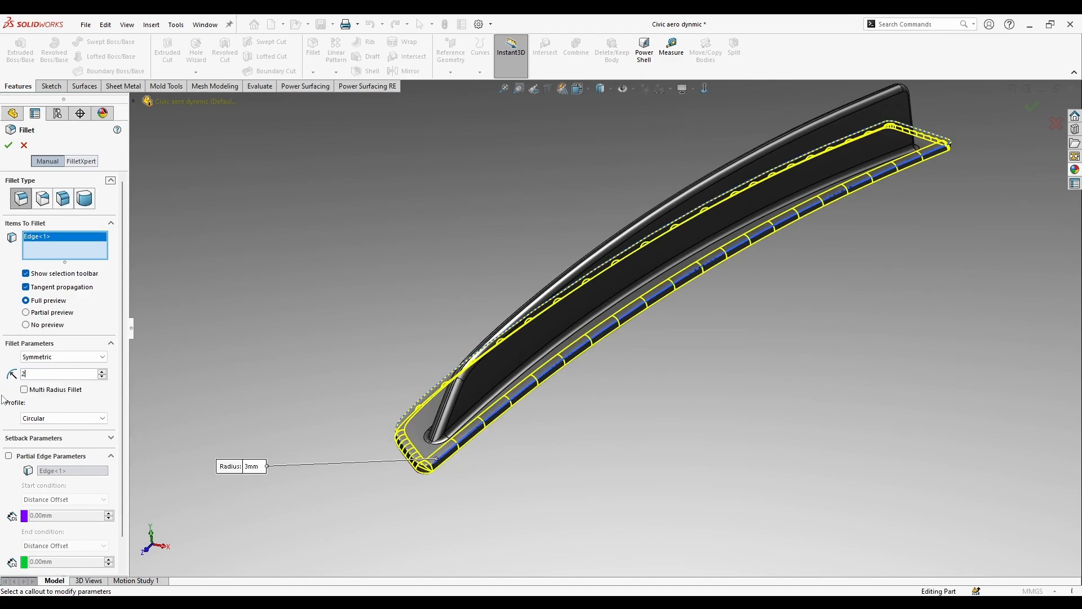
key(Return)
scroll(481, 452, down, 3)
middle_drag(481, 452, 492, 331)
scroll(434, 219, down, 1)
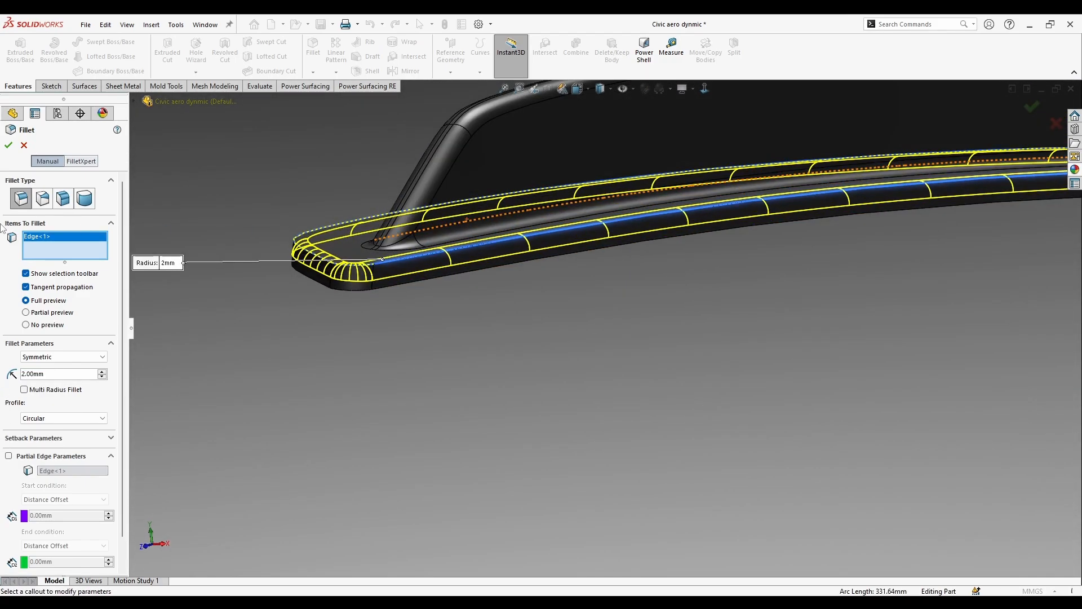
click(8, 144)
Examine the surface continuity of the fin and base strip from several sides with Zebra Stripes.
scroll(765, 394, up, 3)
middle_drag(766, 400, 587, 399)
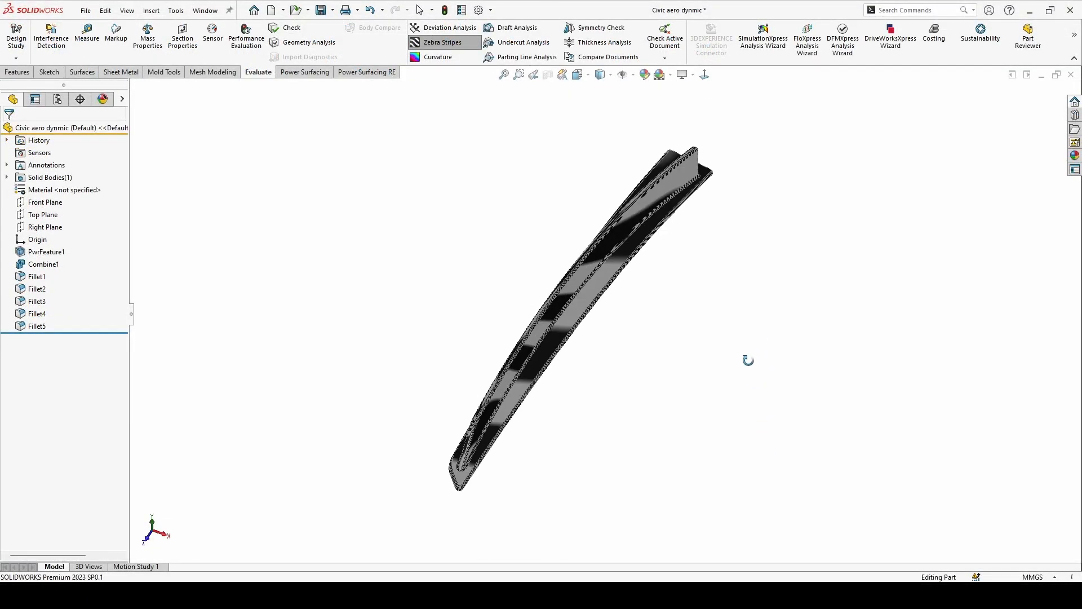
middle_drag(748, 359, 344, 216)
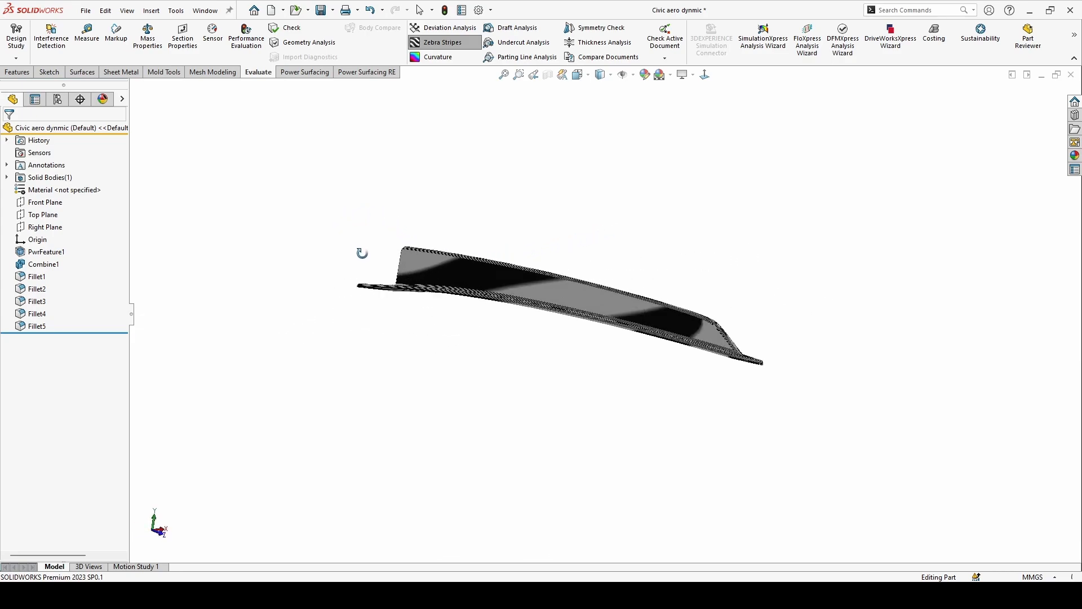
middle_drag(362, 253, 652, 196)
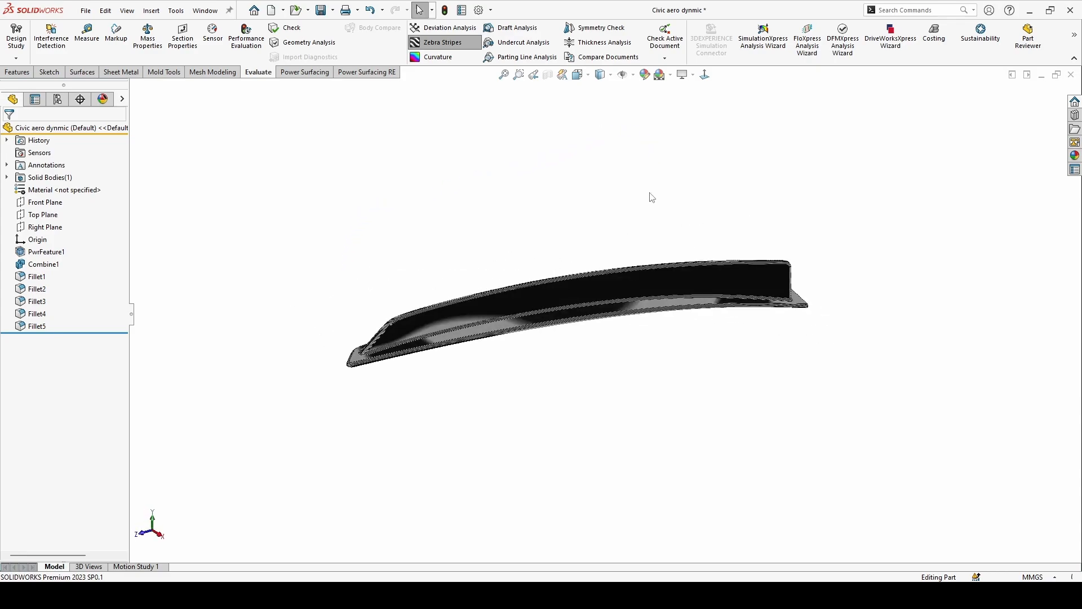
Inspect the fin's surface curvature and preview a planar section through it based on the Front Plane, without keeping the section.
click(439, 58)
middle_drag(507, 180, 534, 369)
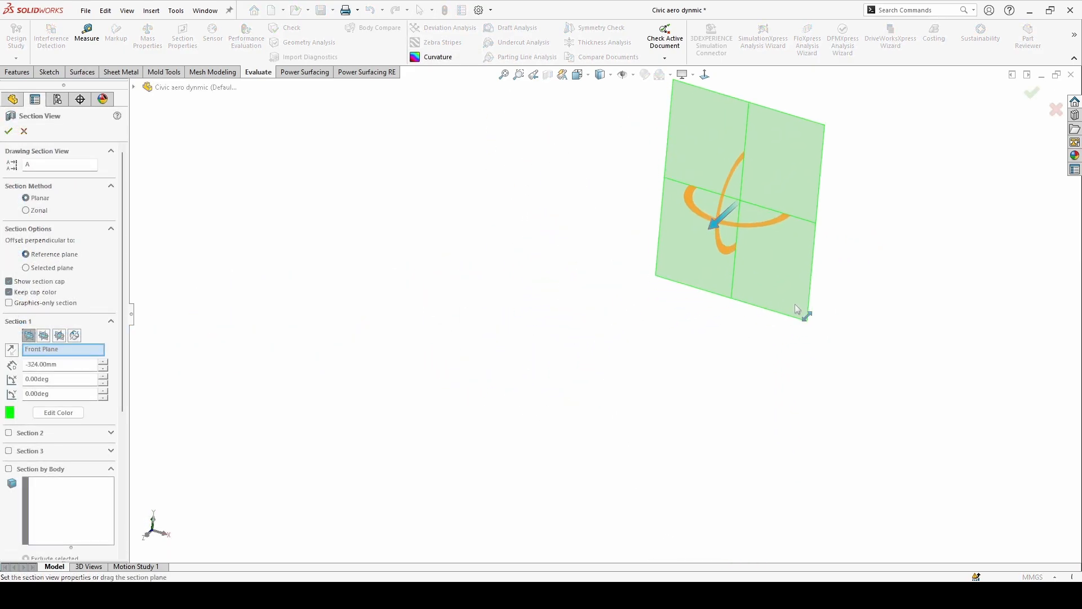
drag(799, 312, 367, 513)
click(23, 131)
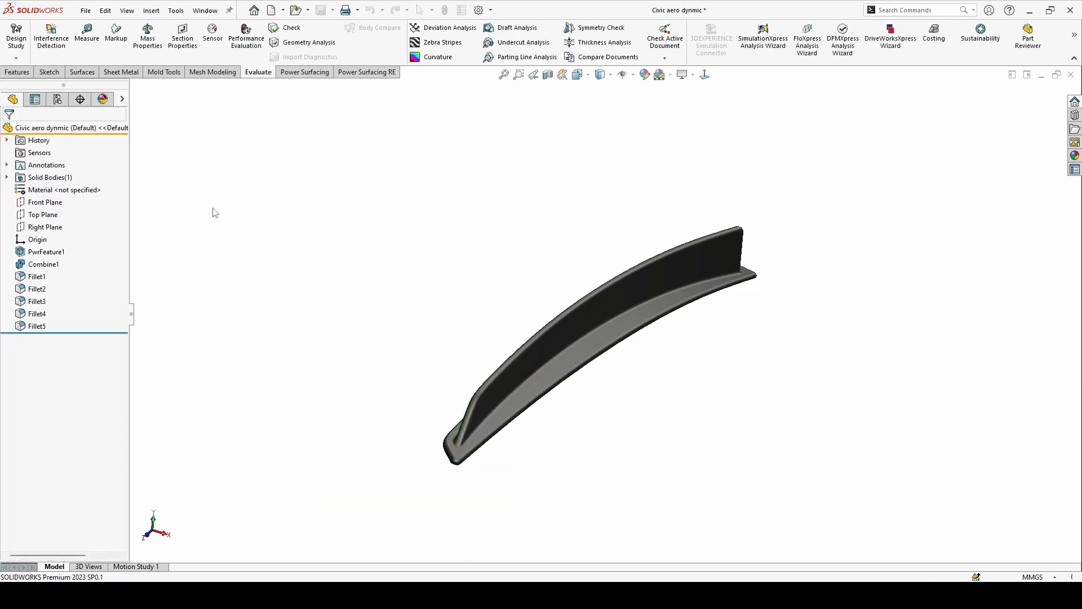
Orient the finished fin to an angled side view and display it in perspective.
middle_drag(668, 366, 721, 498)
middle_drag(692, 310, 659, 286)
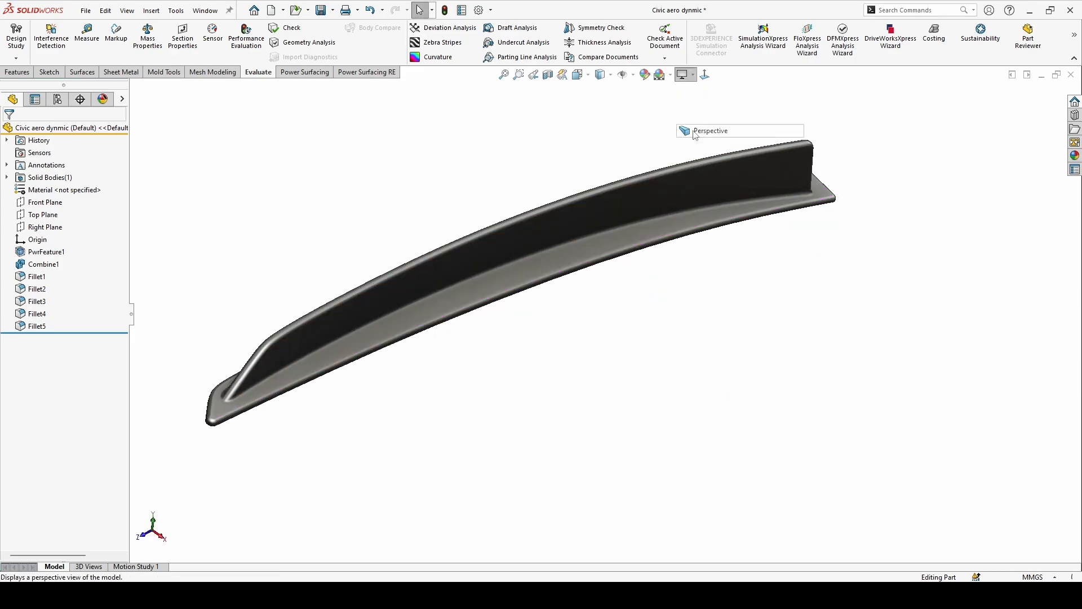
click(695, 133)
middle_drag(394, 318, 386, 332)
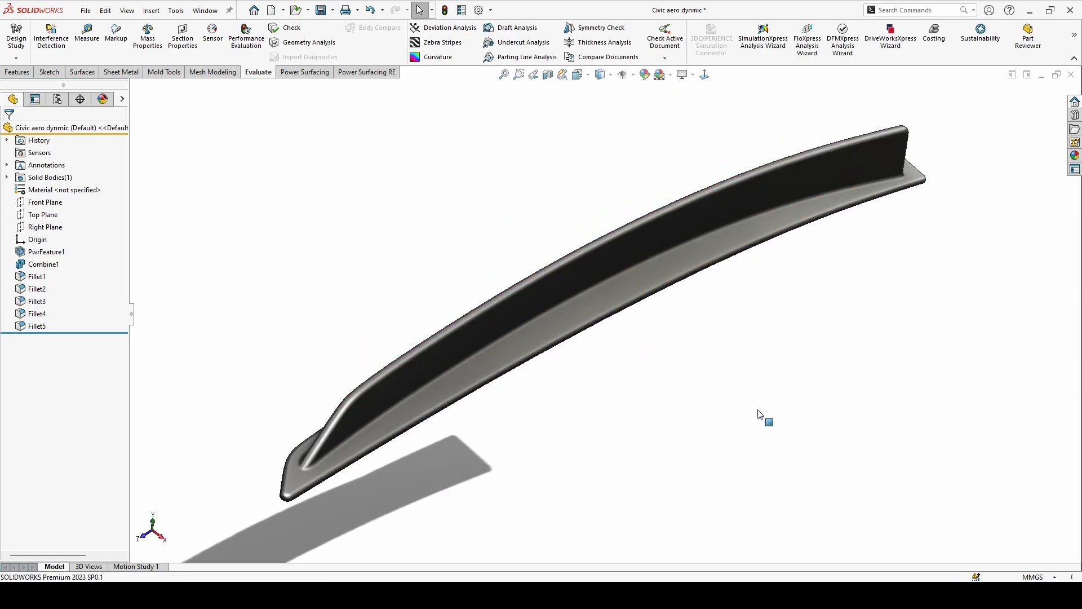